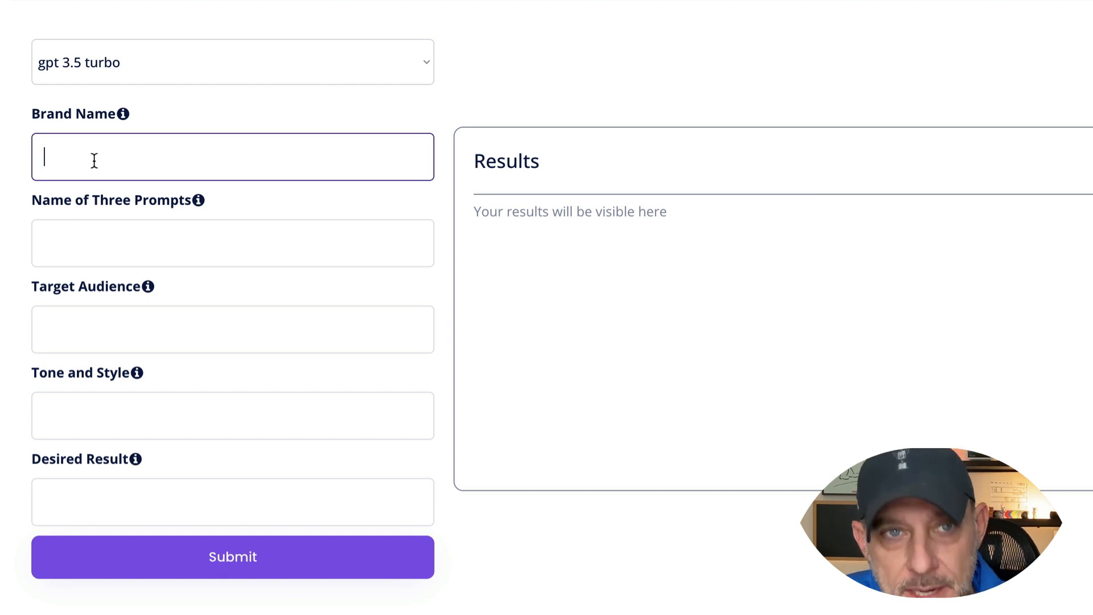
Enter EverythingHR as the brand name and "Creating employee recognition programs, creating wage and hour policies, creating performance review templates" as the three prompts
type("Every")
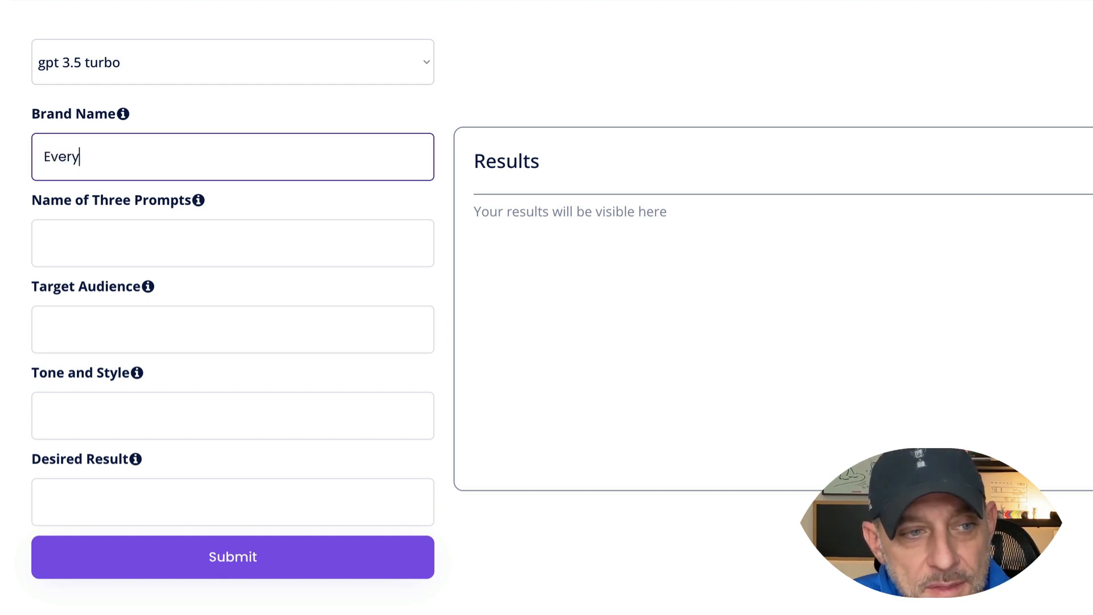
type("thingHR")
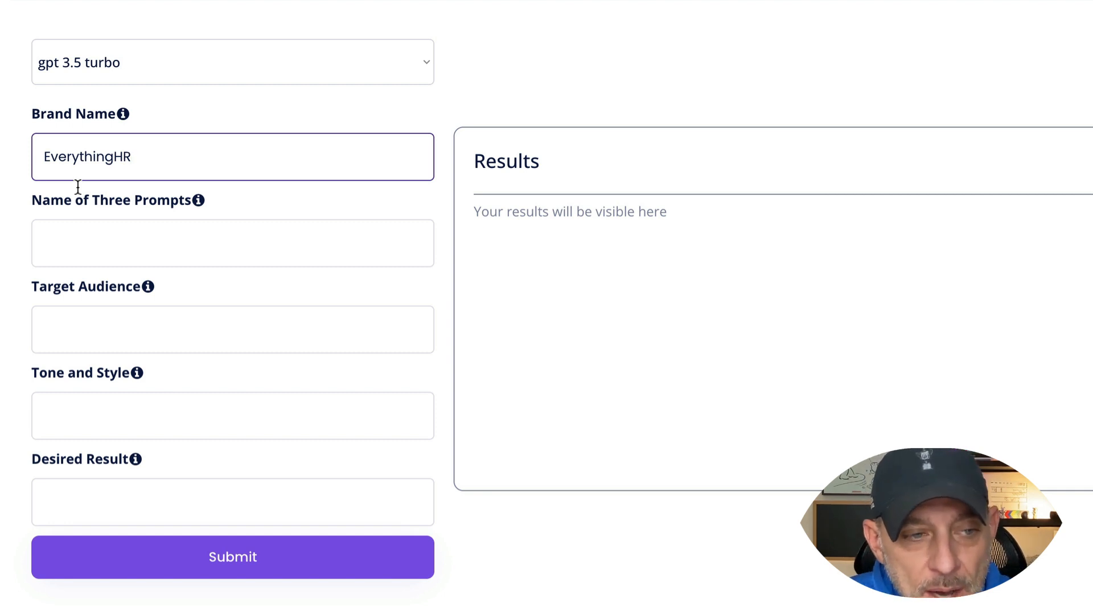
left_click(88, 248)
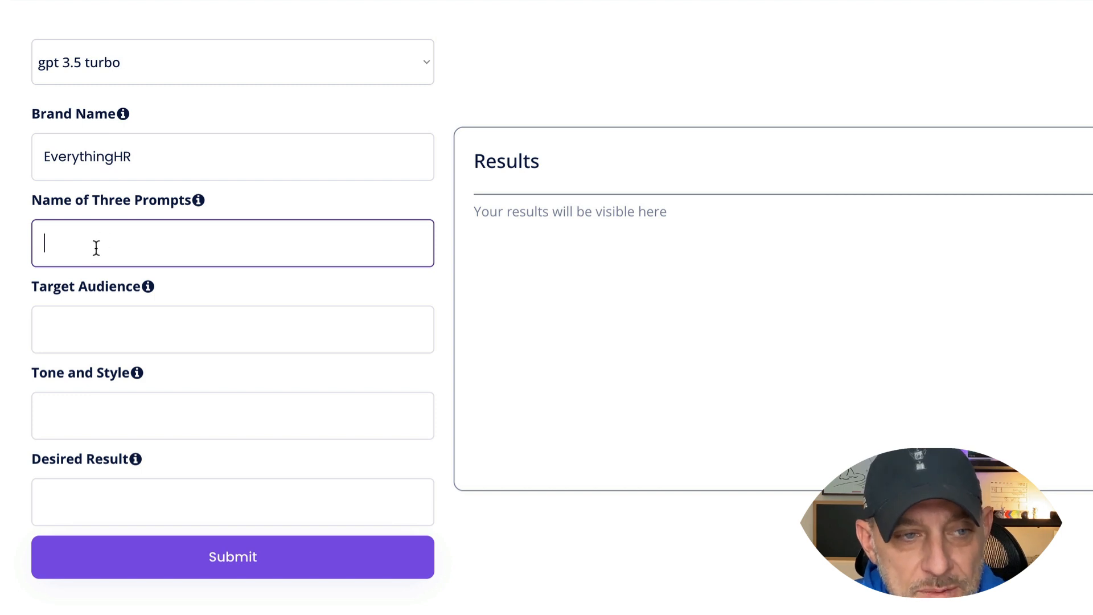
key("ctrl+v")
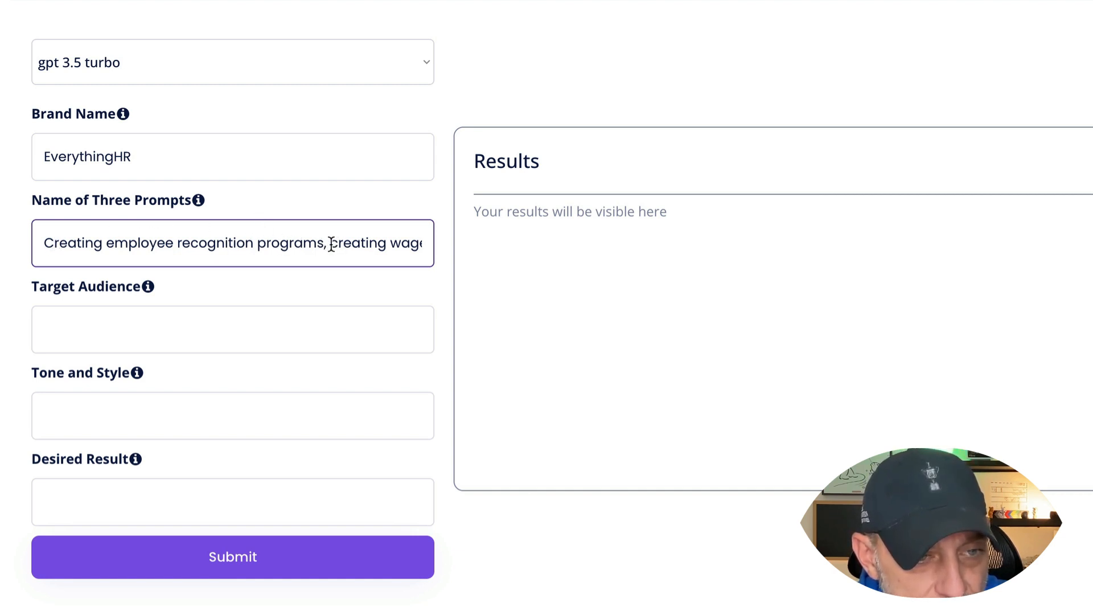
left_click_drag(332, 245, 431, 245)
left_click(182, 231)
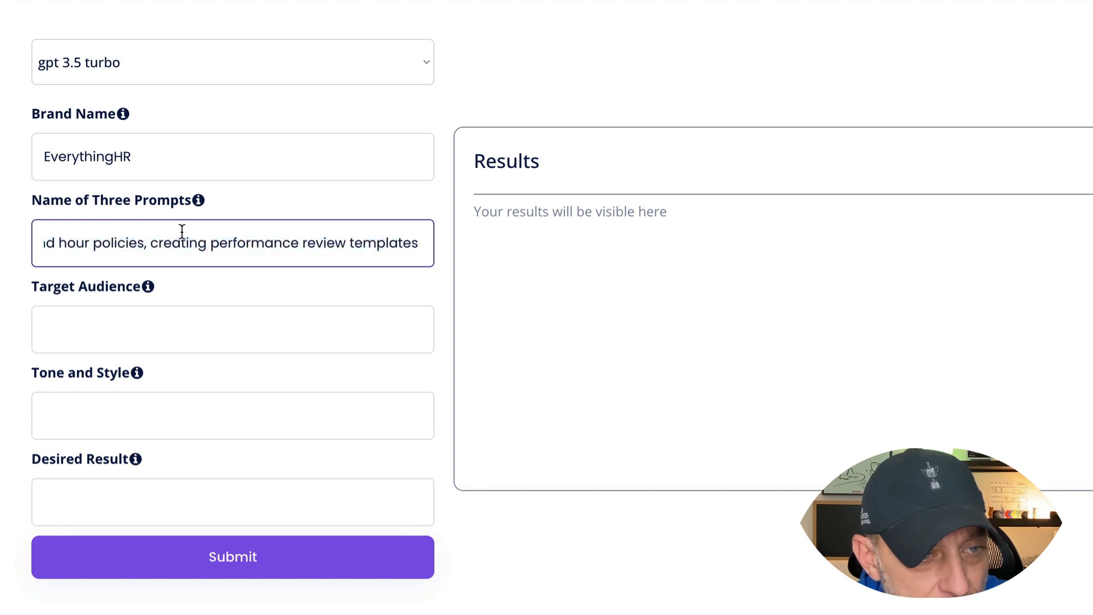
scroll(220, 239, "left", 1)
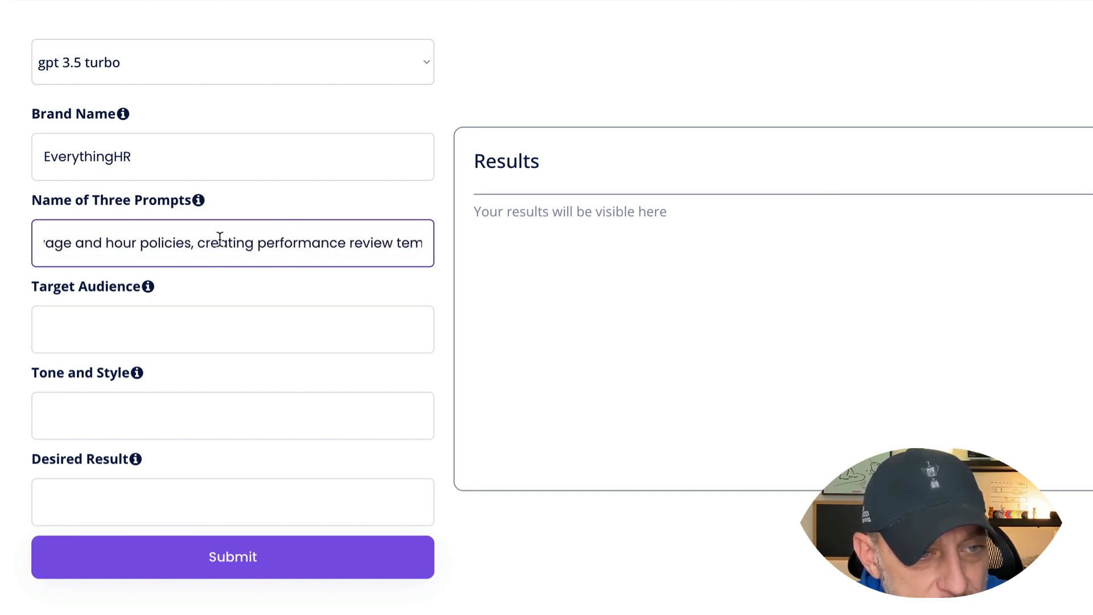
scroll(220, 239, "right", 1)
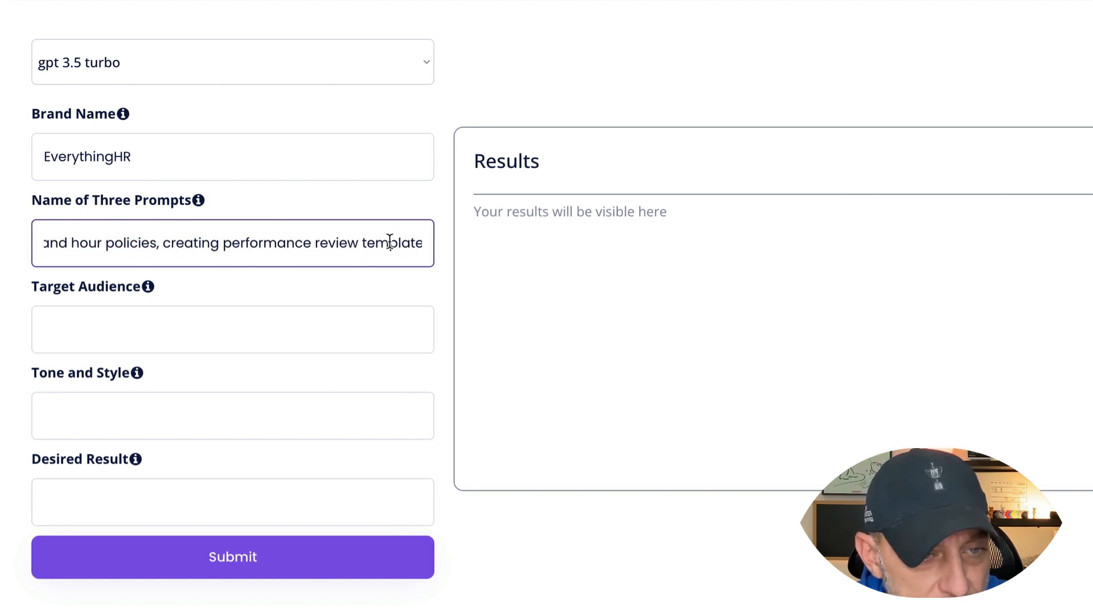
scroll(390, 242, "right", 1)
left_click(197, 349)
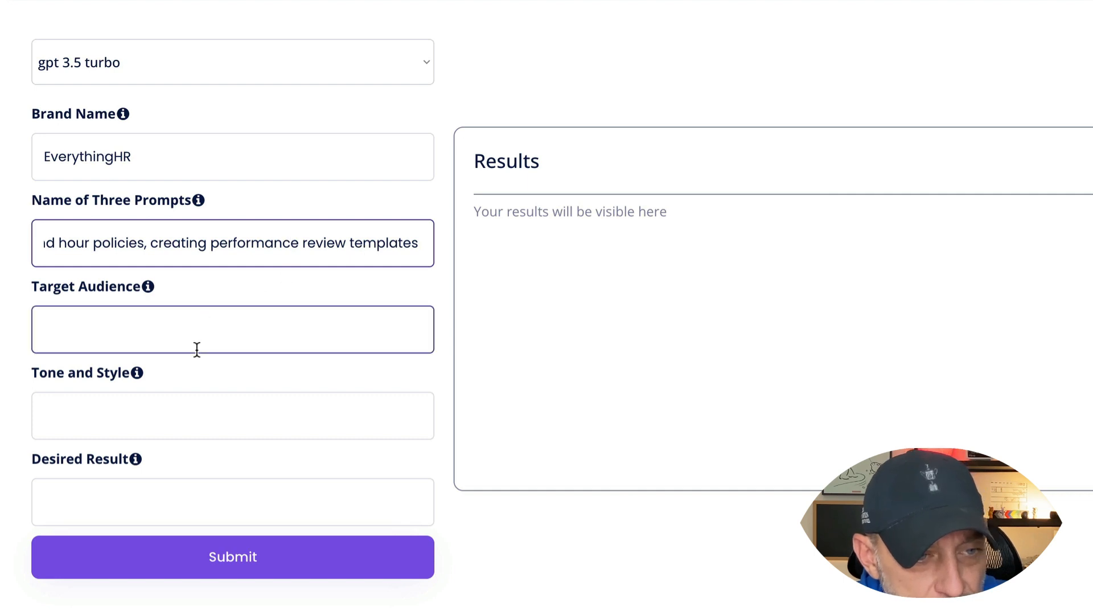
left_click(154, 253)
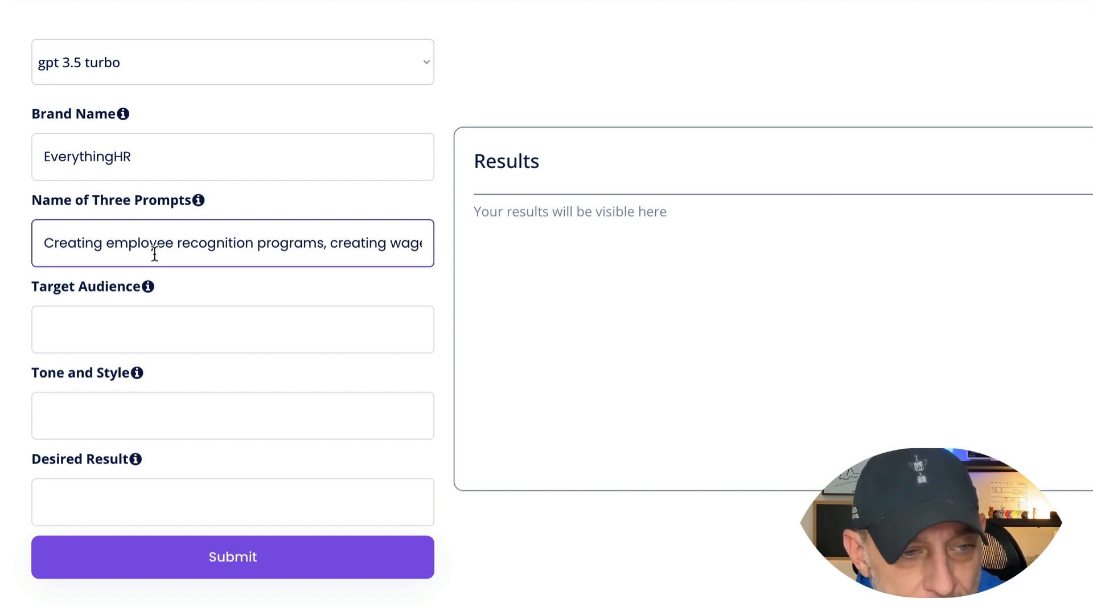
Set the target audience to "HR Managers and workers who need stuff written fast" and the tone and style to "Helpful and welcoming"
left_click(132, 310)
type("H")
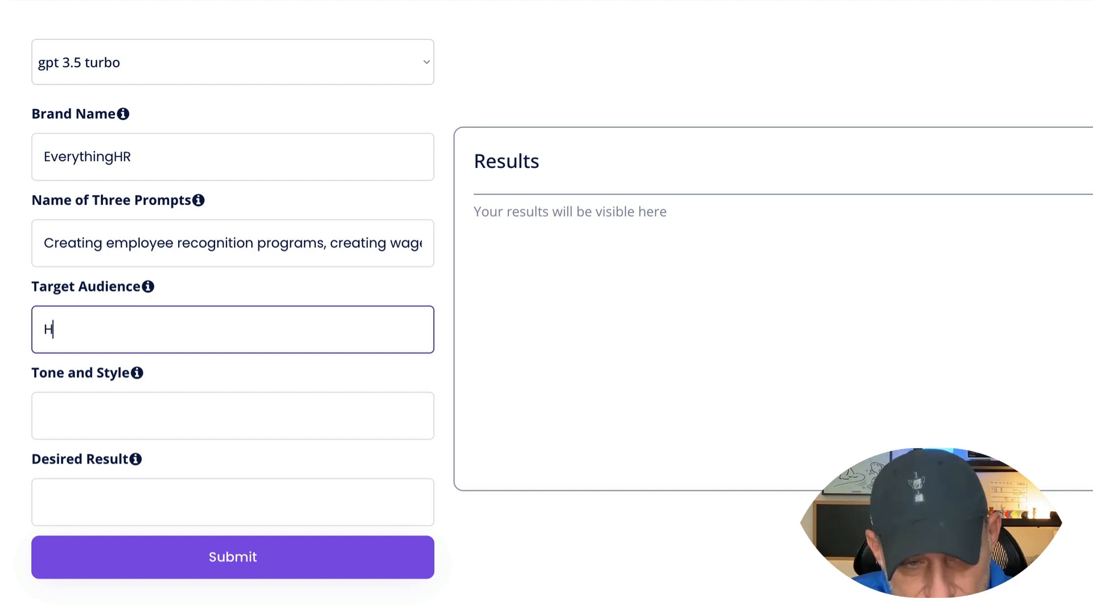
type("R Managers ")
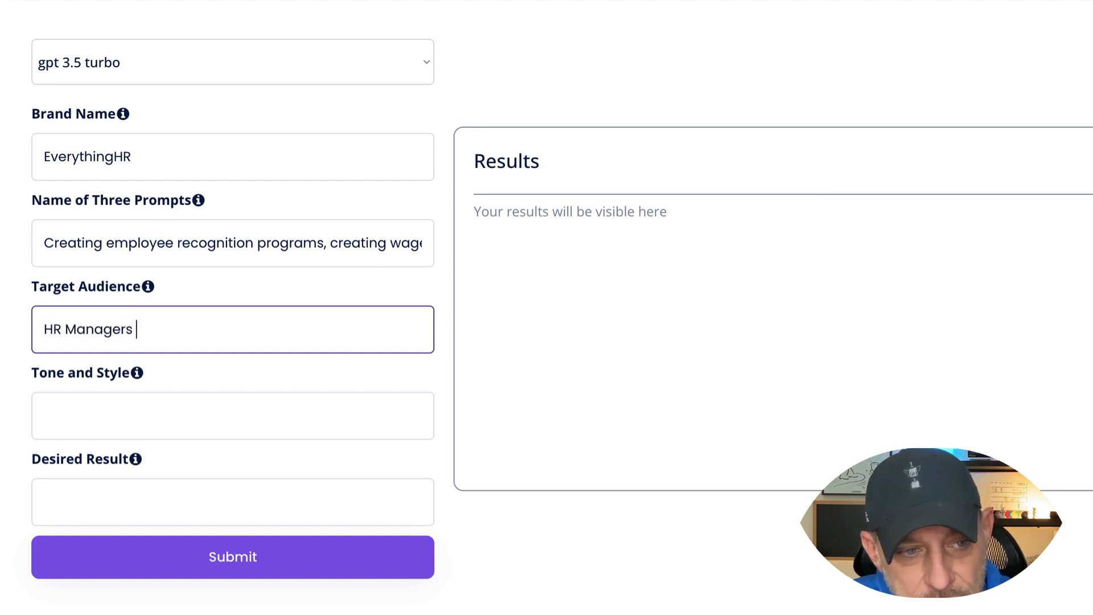
type("and workers who need stuff written fast")
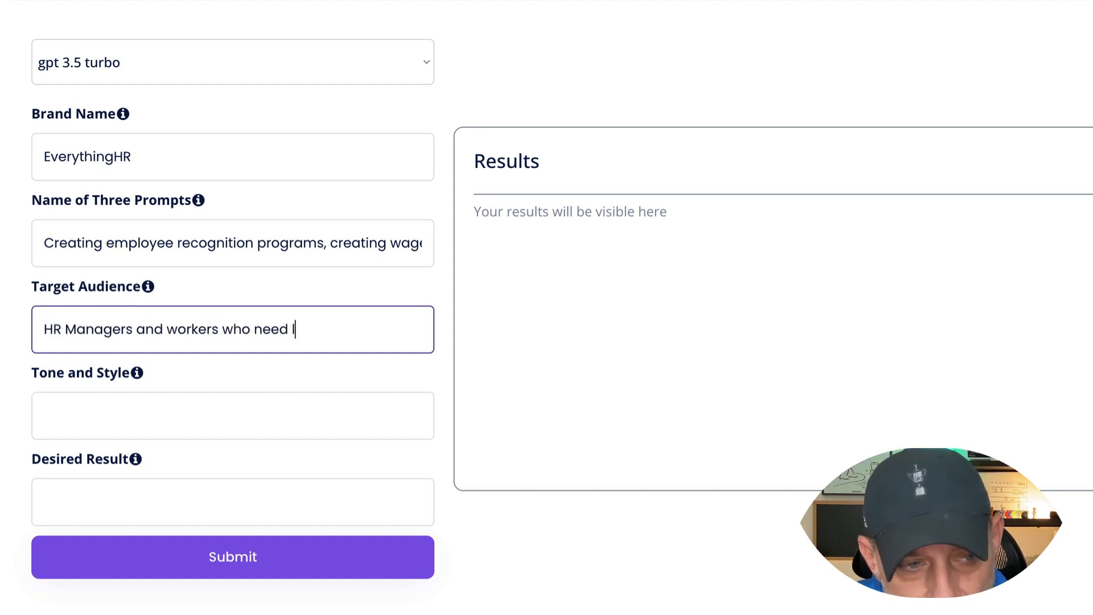
left_click(96, 369)
left_click(87, 397)
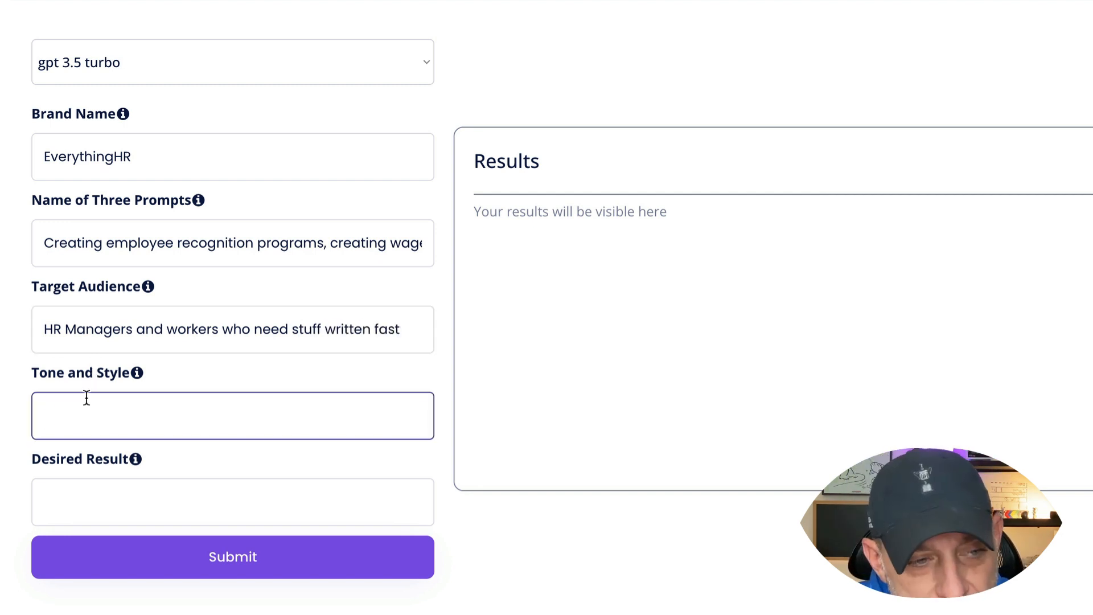
type("Helpful and welcoming")
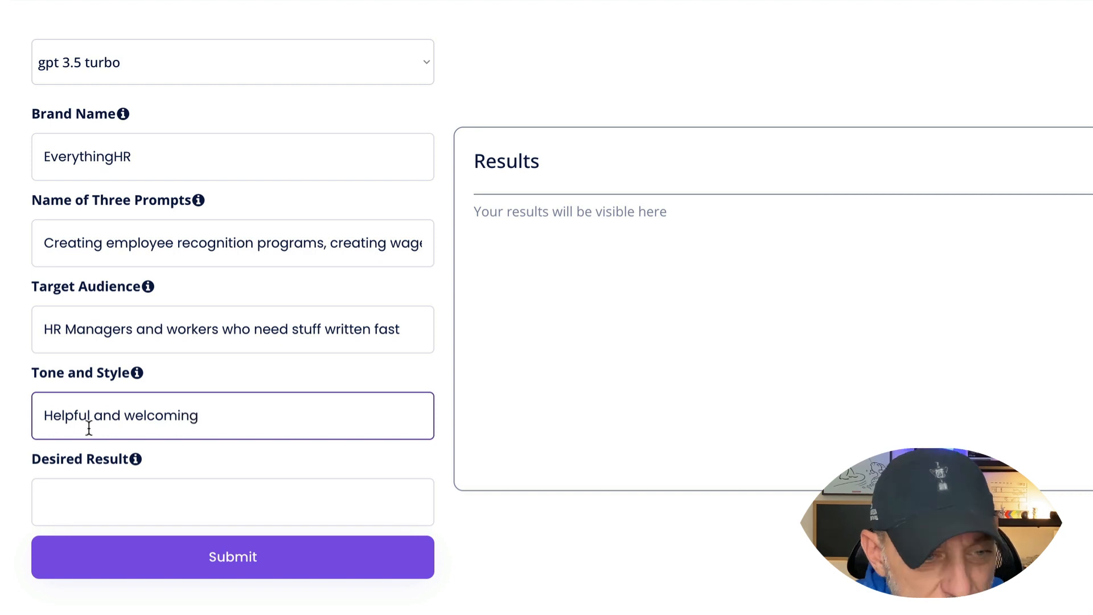
Enter "Get your HR work done in 20% of the time" as the desired result and submit the form to generate the script
left_click(85, 499)
mouse_move(135, 458)
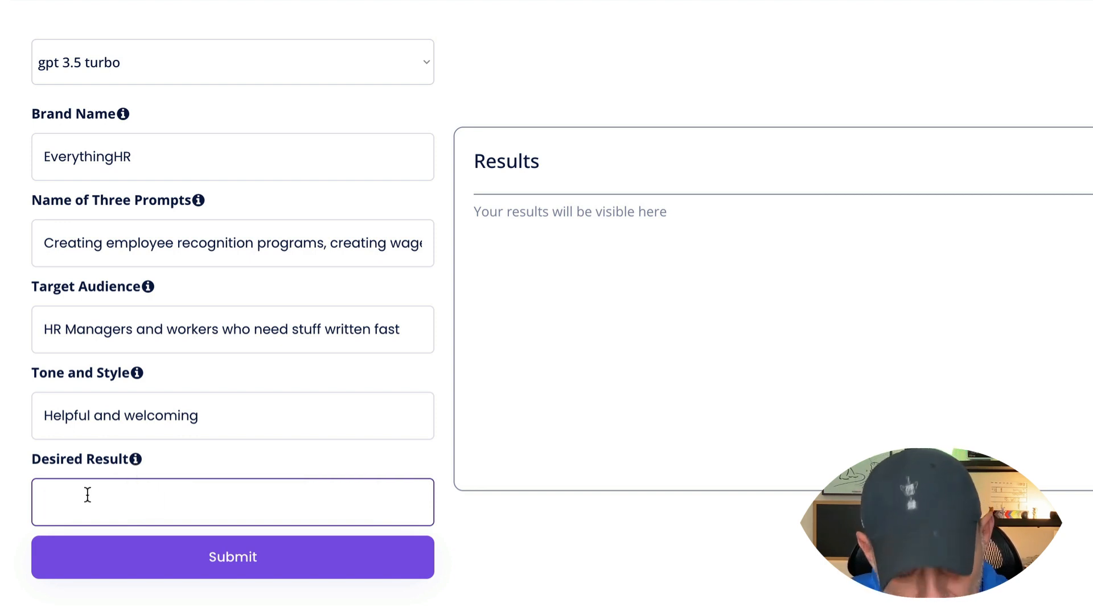
type("Get your HR ")
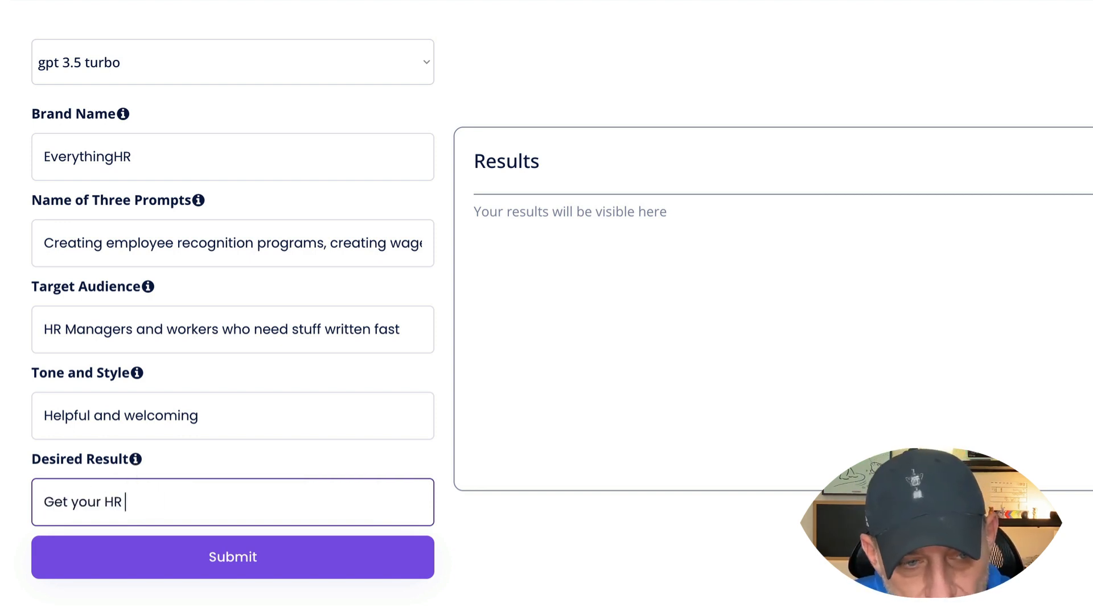
type("work done in ")
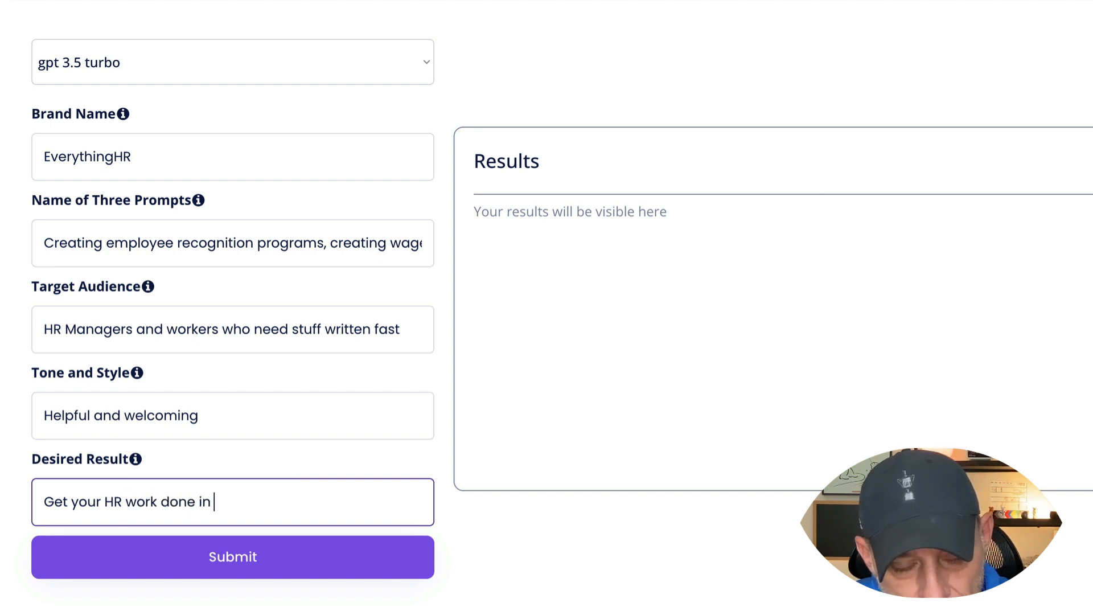
type("20% of the time")
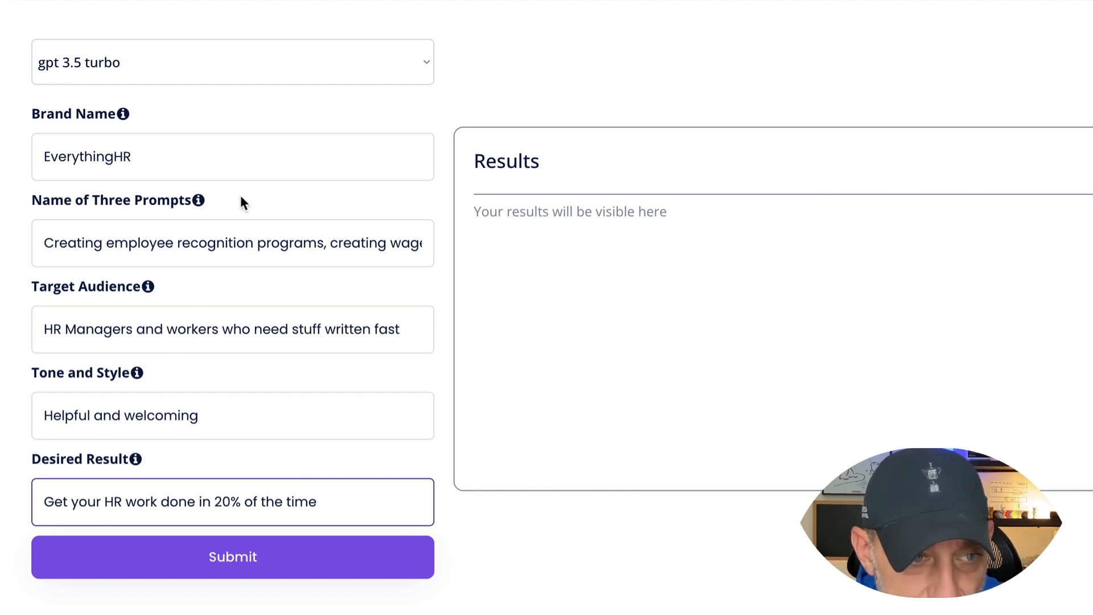
left_click(260, 569)
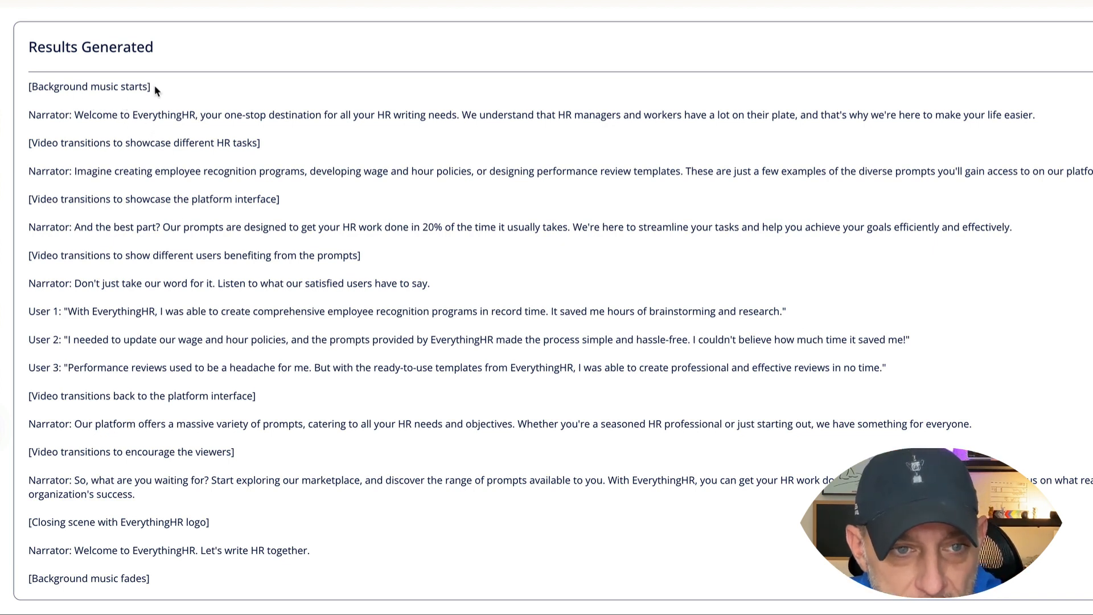
Select the whole generated script from "[Background music starts]" through "[Background music fades]"
left_click_drag(154, 86, 28, 88)
left_click(142, 114)
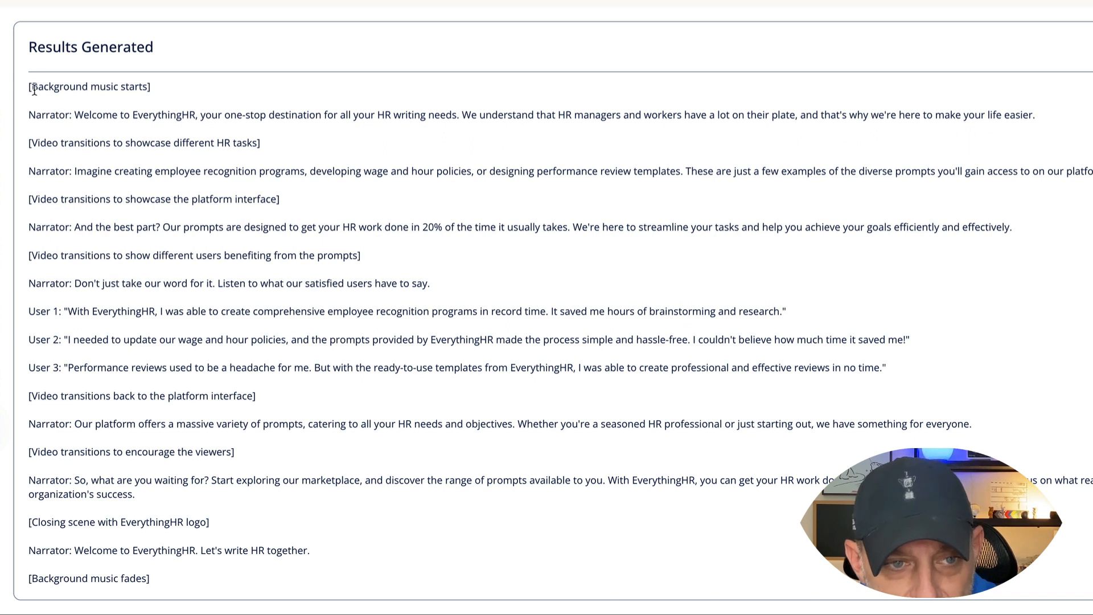
left_click_drag(29, 87, 250, 612)
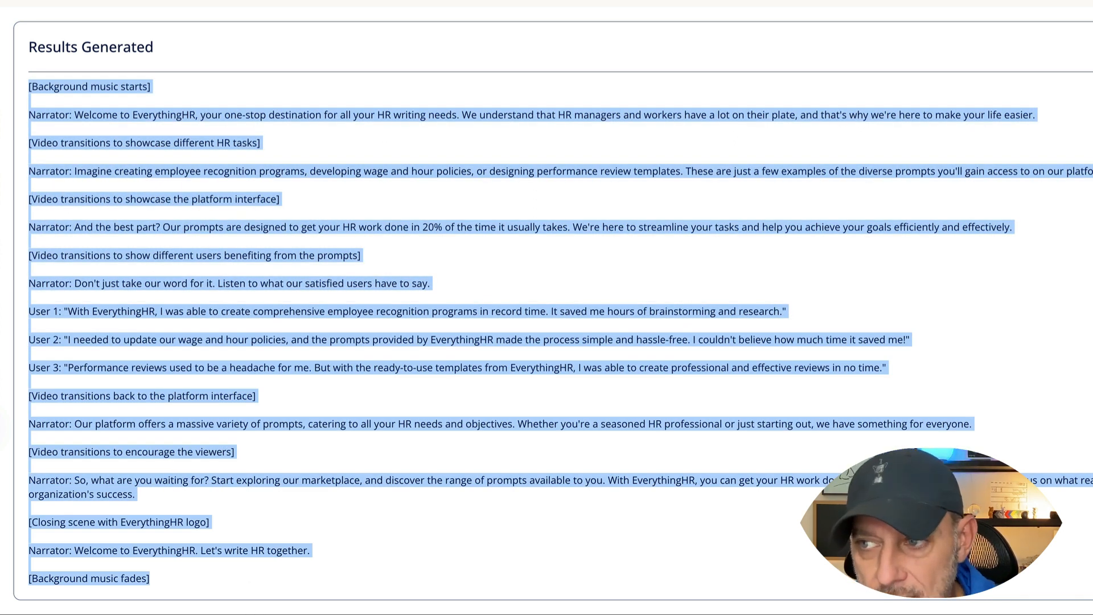
Switch to the voiceover studio's projects page and start a new project named "Welcome Video Video"
key("alt+Tab")
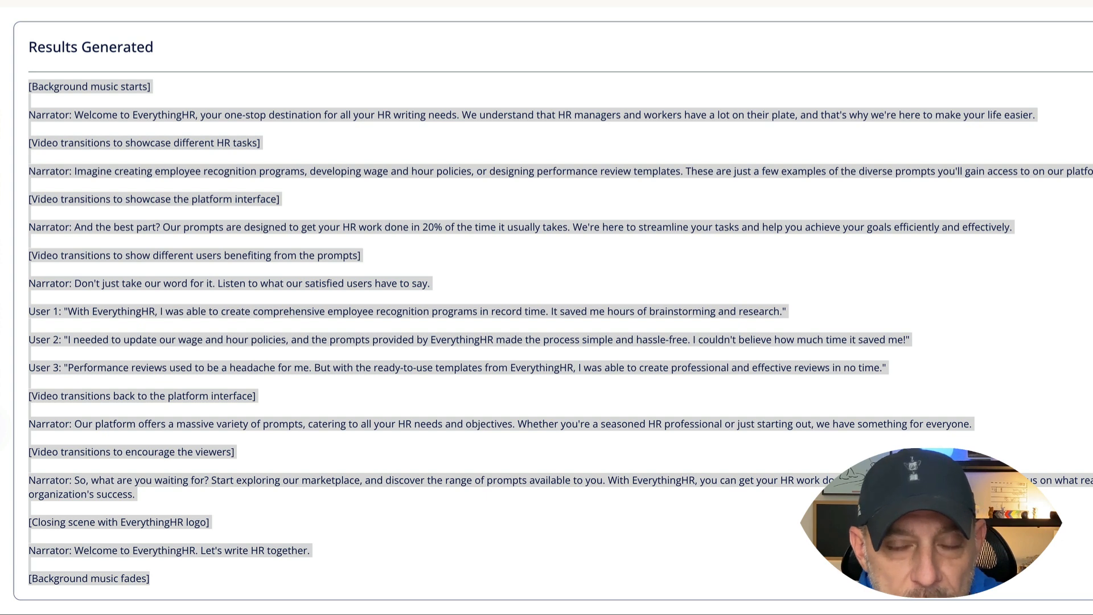
left_click(331, 1)
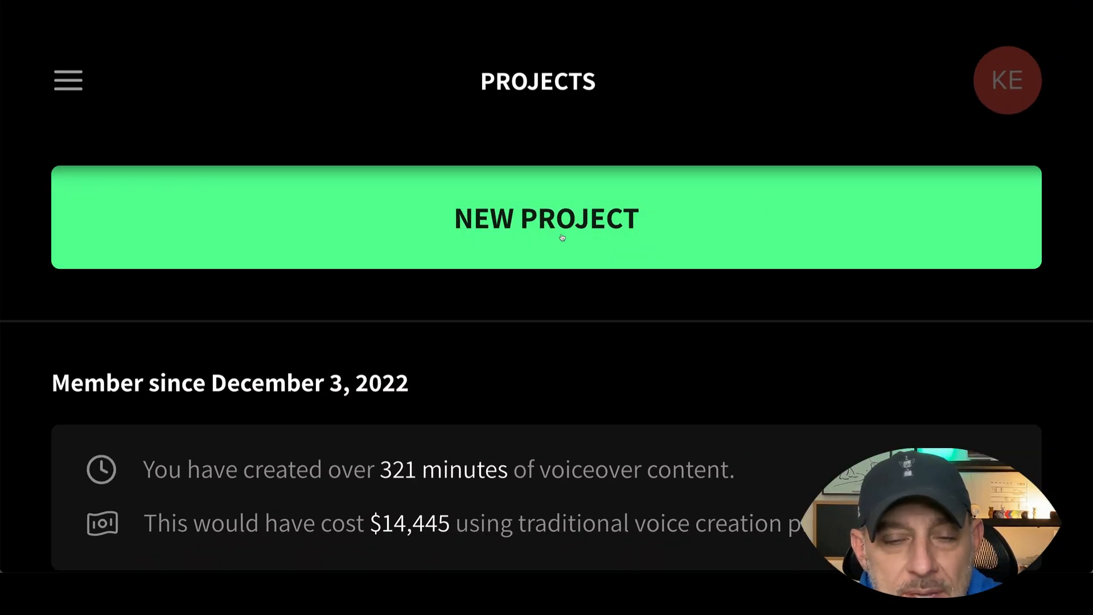
left_click(561, 238)
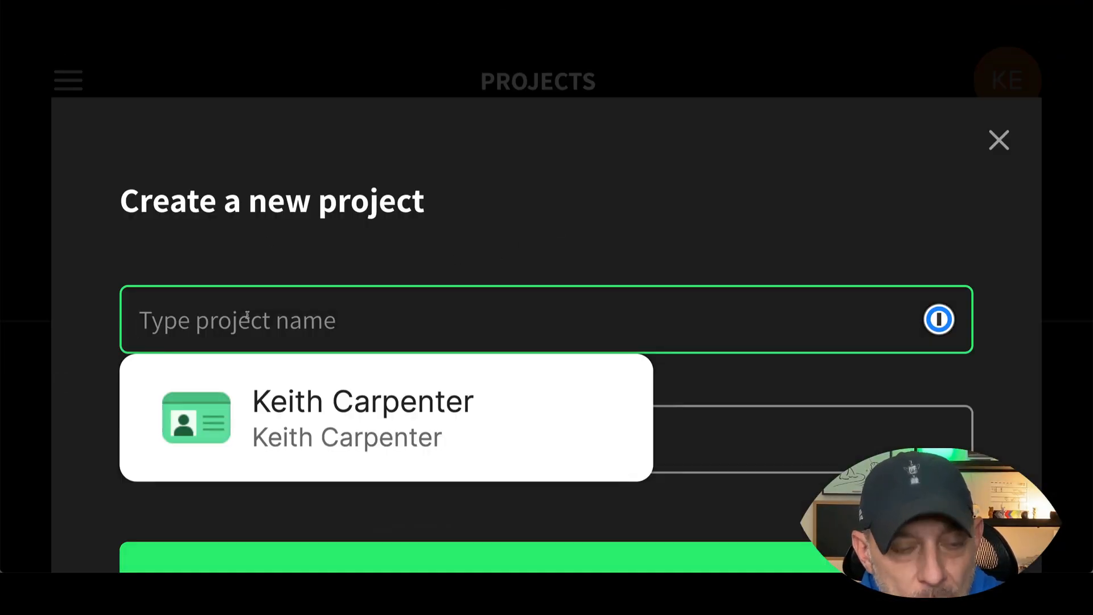
type("Welcome ")
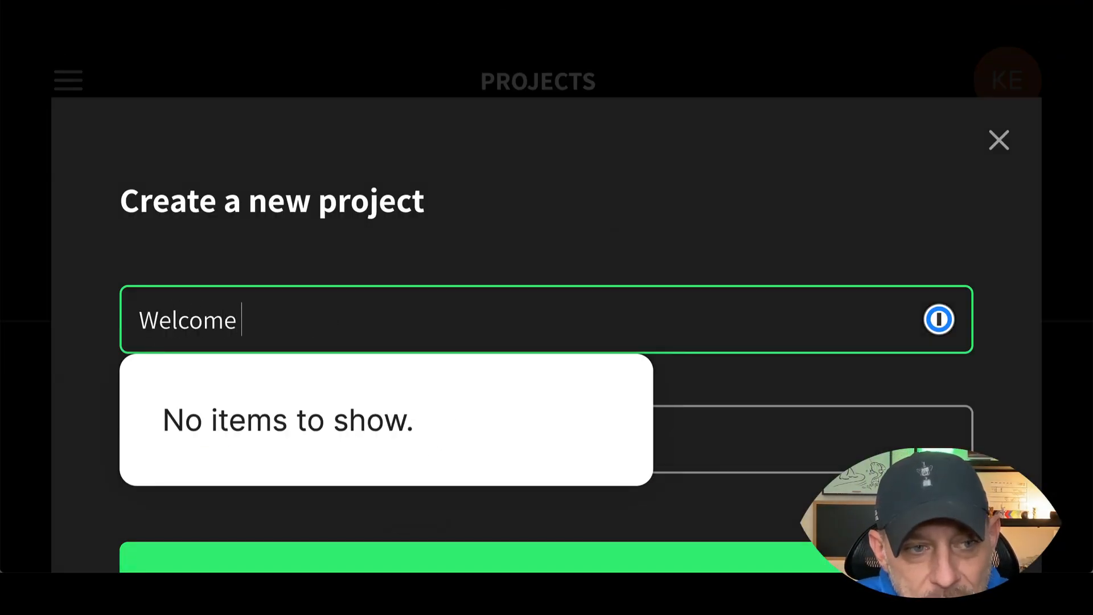
type("Video Video")
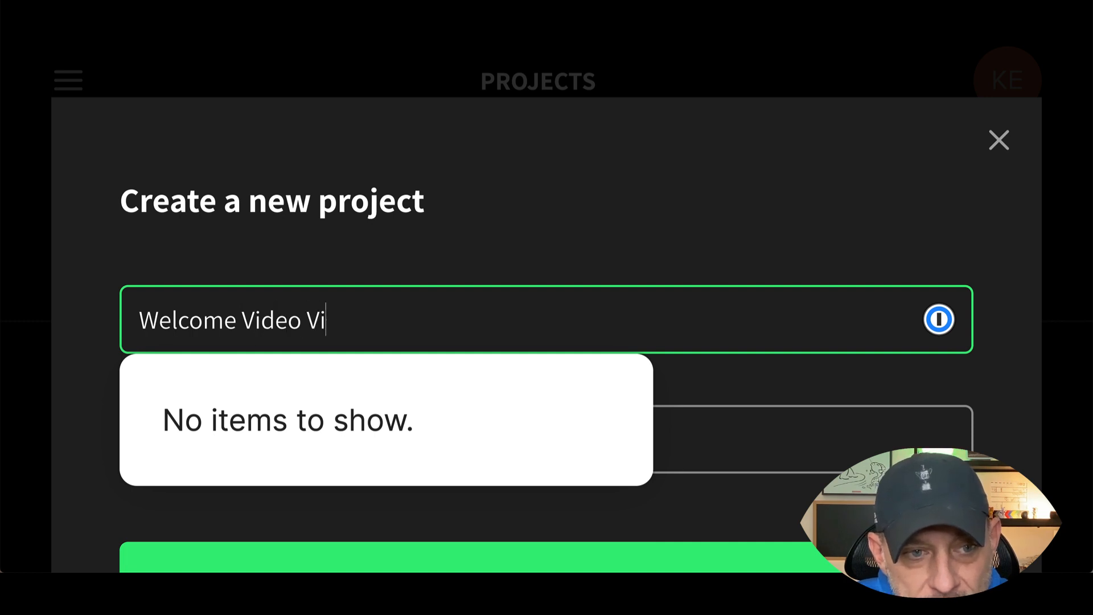
left_click(432, 287)
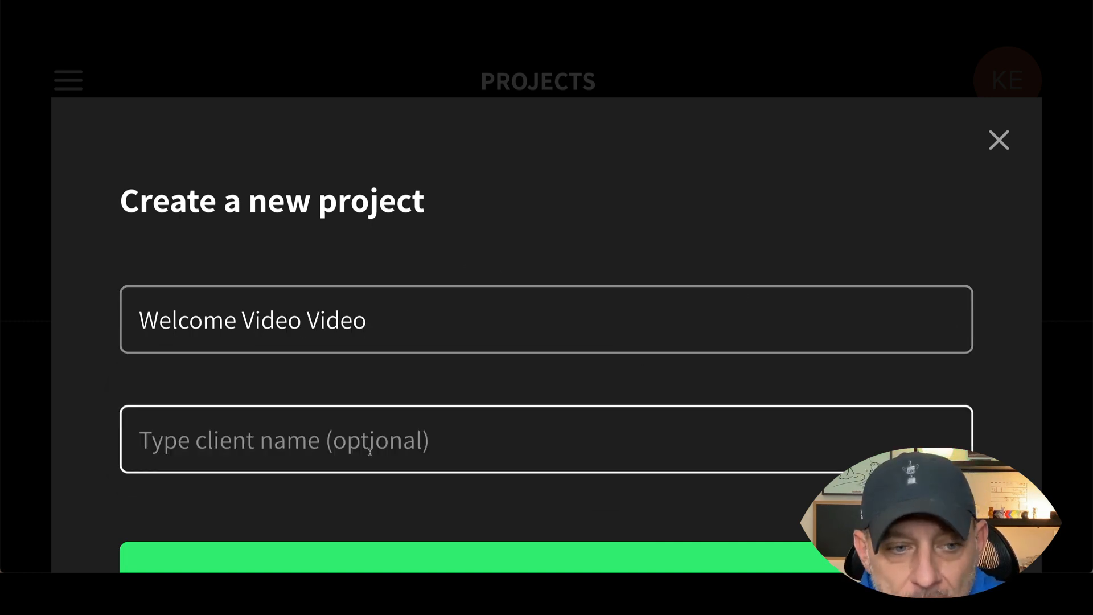
Enter "Video for PromptROI Facebook Group" as the project's client name and create the project
left_click(337, 453)
type("V")
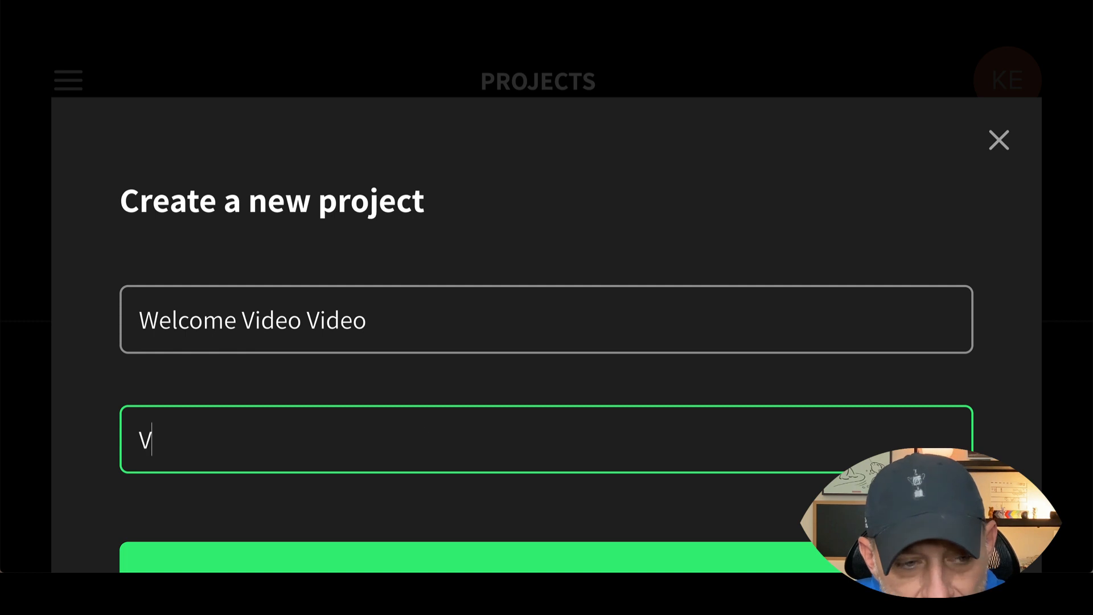
type("ideo fo")
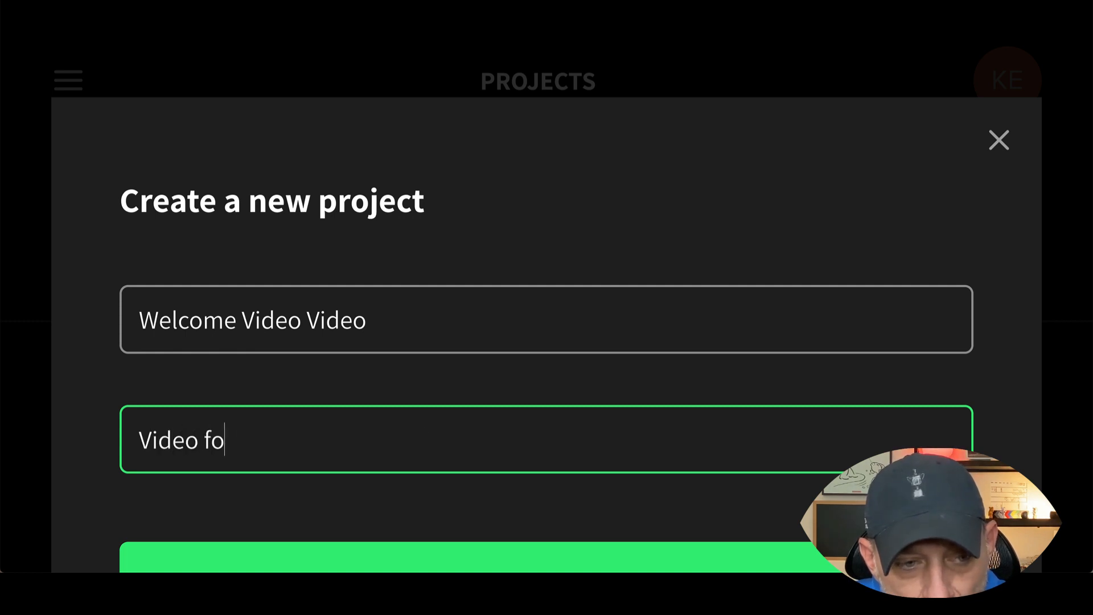
type("r PromptROI ")
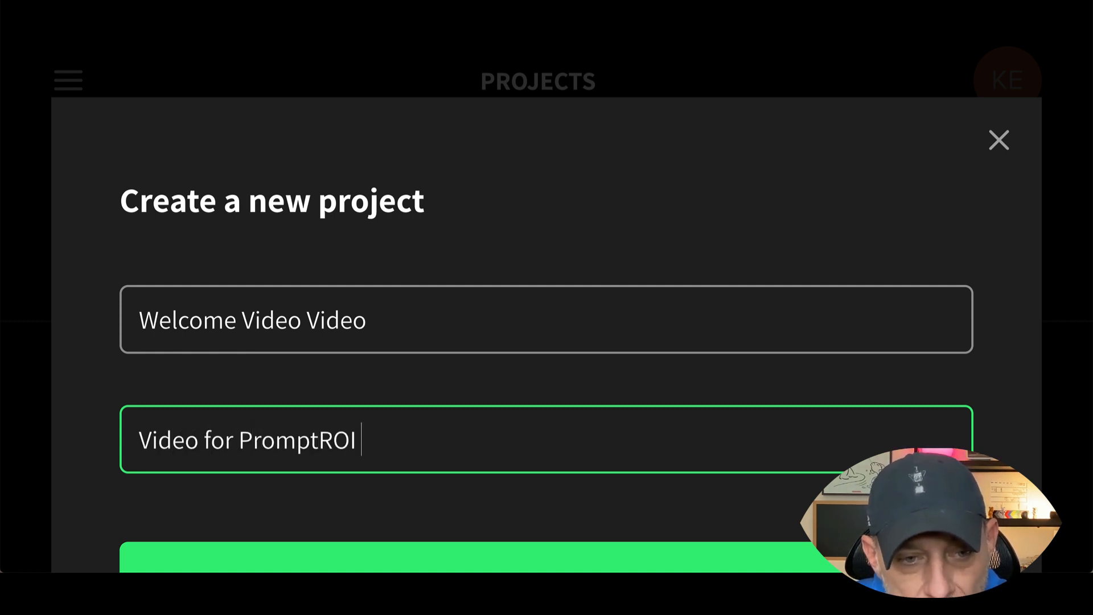
type("Facebook Gropu")
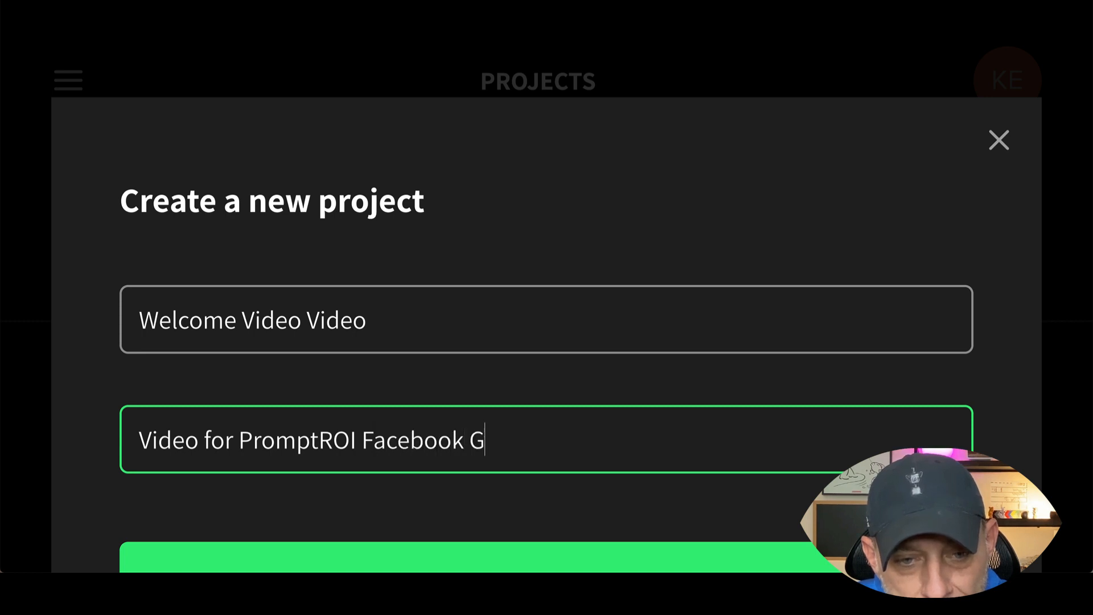
key("BackSpace")
key("BackSpace")
type("up")
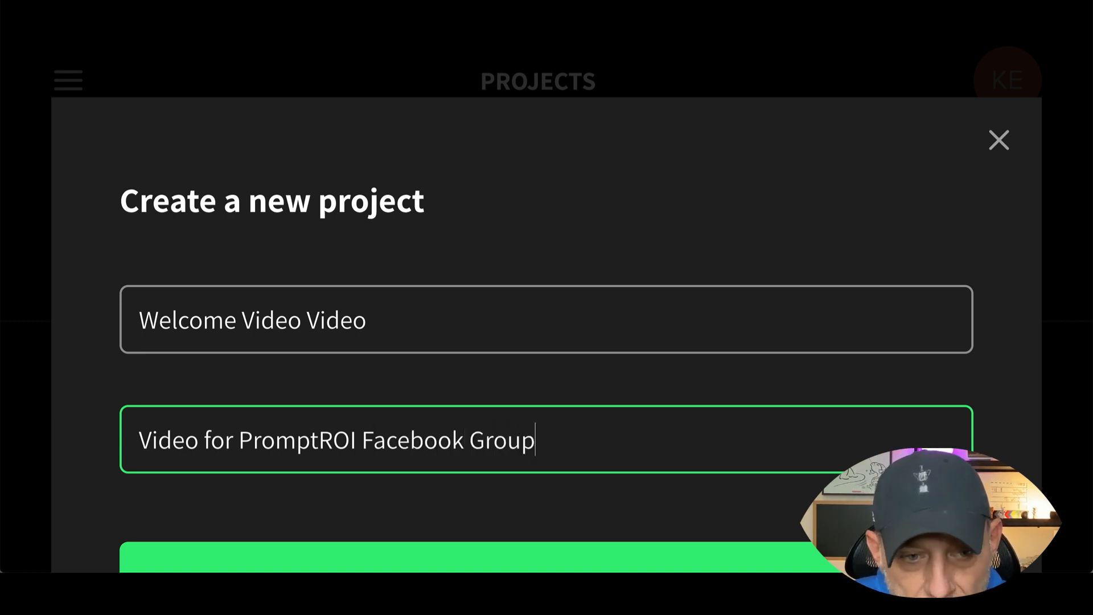
scroll(349, 452, "down", 2)
left_click(551, 540)
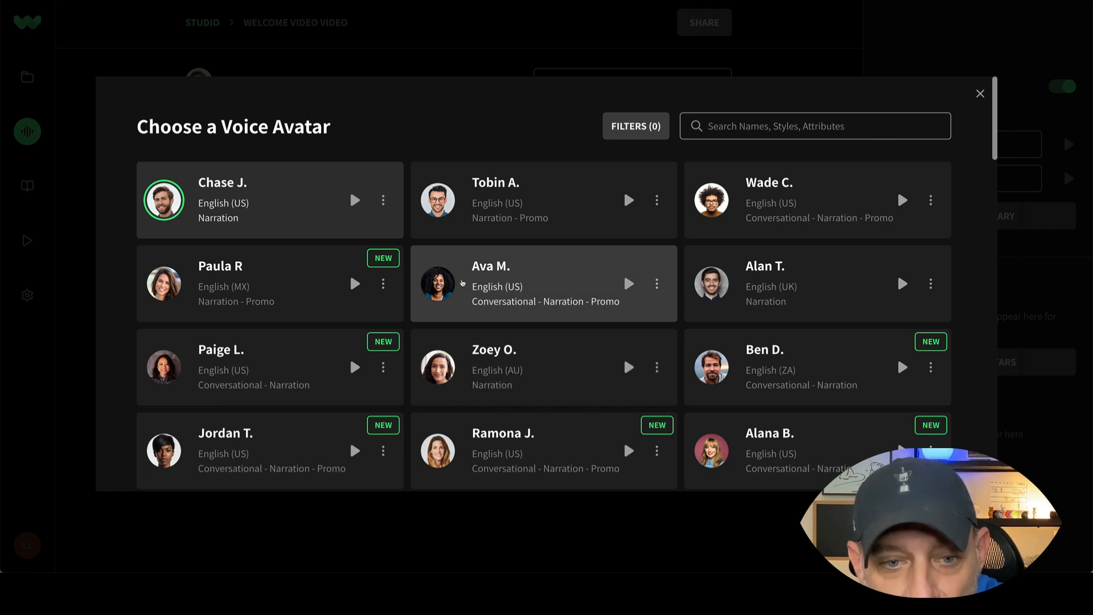
Look through the full list of voice avatars and play a sample of the Ava M. voice
scroll(507, 283, "down", 12)
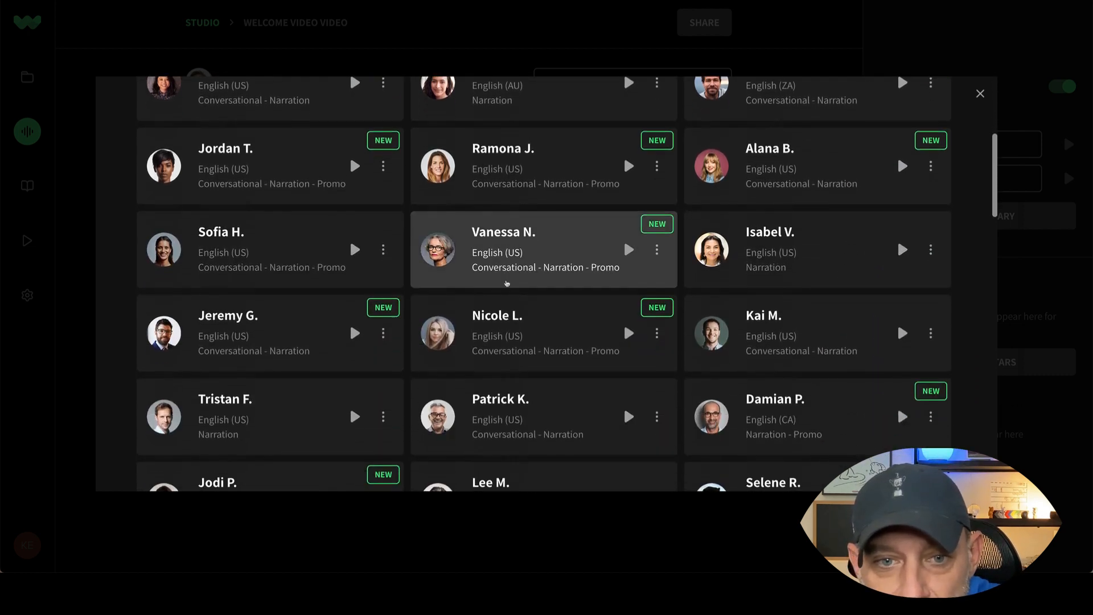
scroll(506, 283, "down", 12)
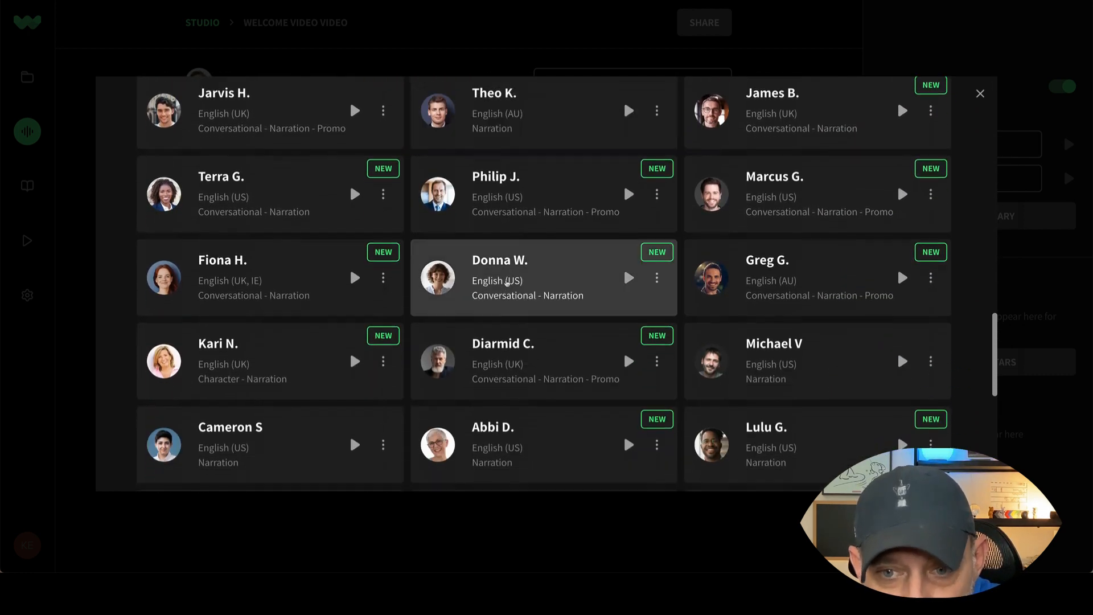
scroll(506, 283, "down", 3)
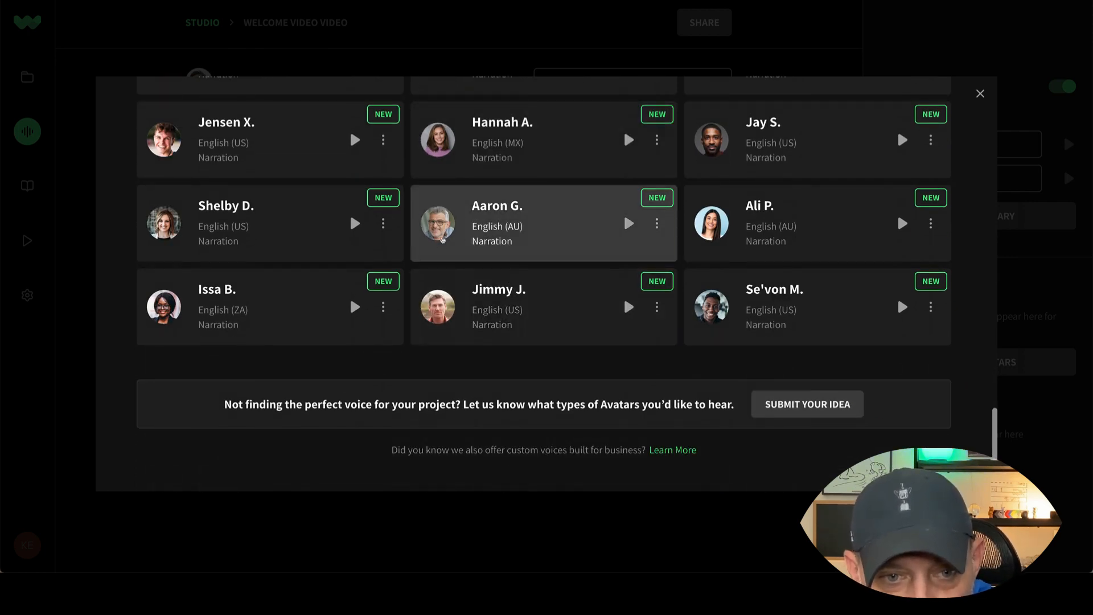
scroll(514, 262, "up", 12)
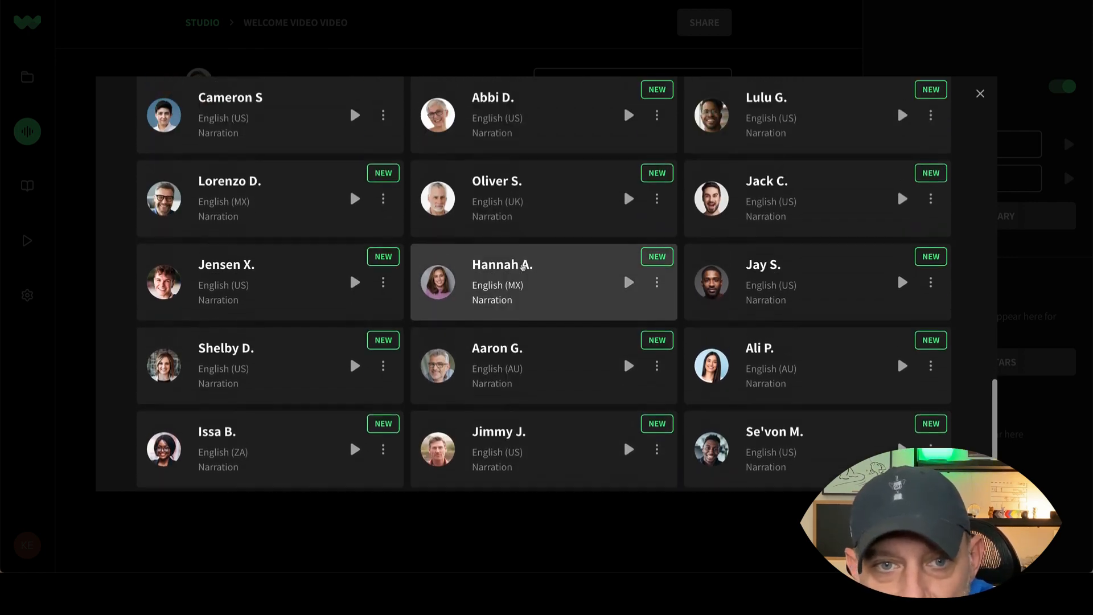
scroll(522, 268, "up", 5)
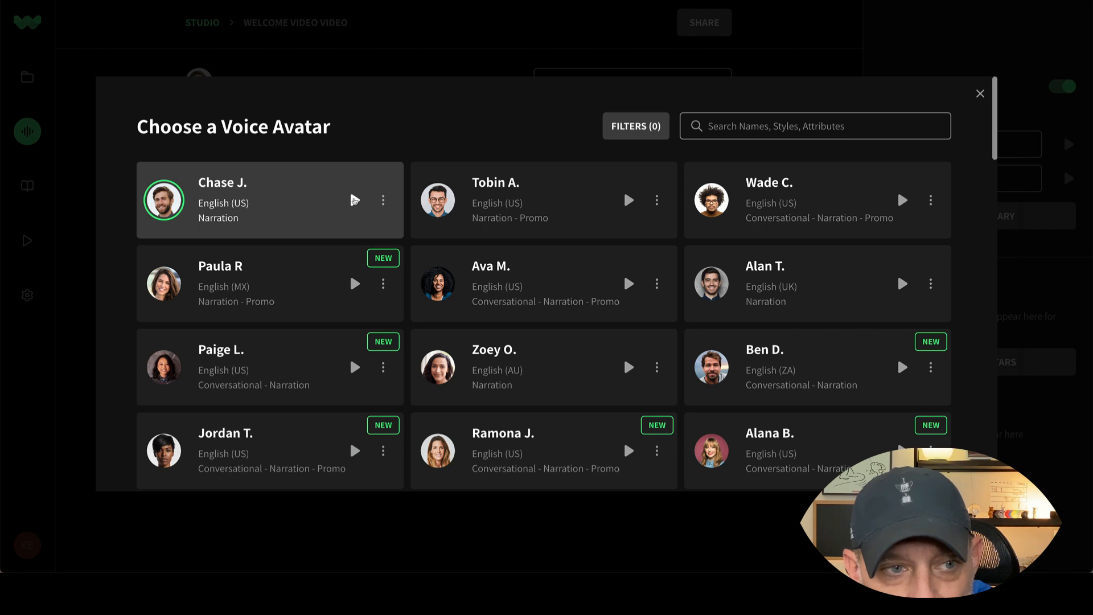
left_click(629, 284)
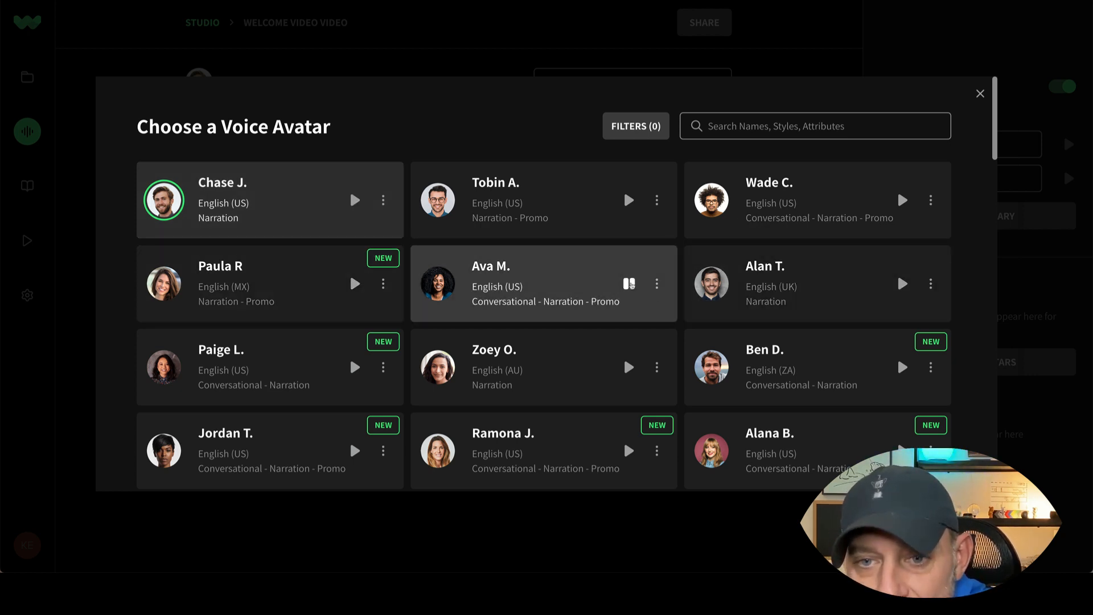
scroll(688, 354, "down", 4)
scroll(689, 355, "down", 20)
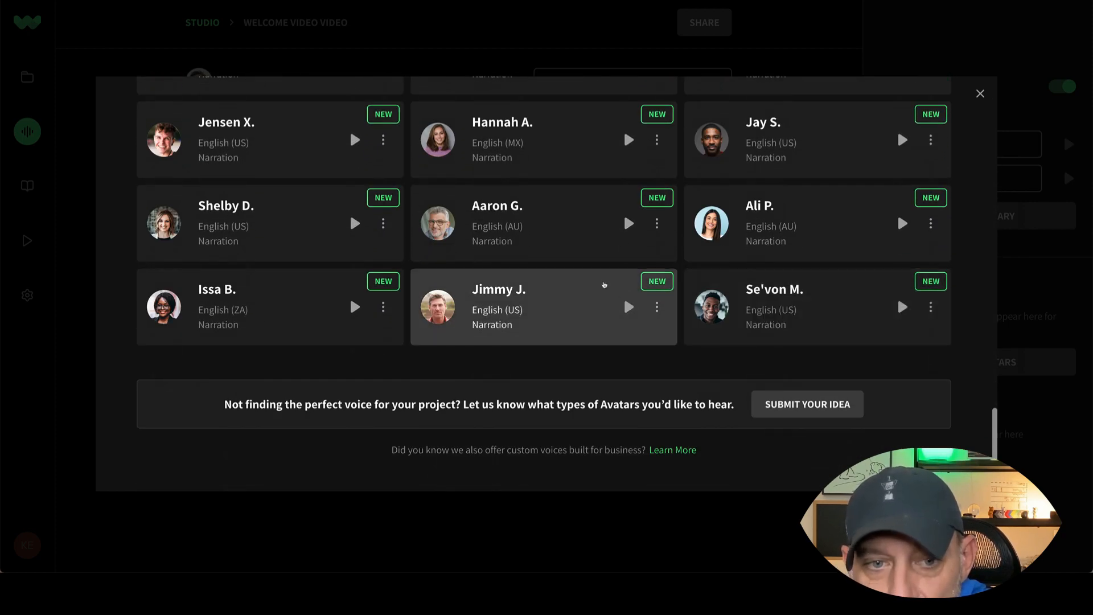
scroll(560, 282, "up", 1)
scroll(560, 282, "up", 6)
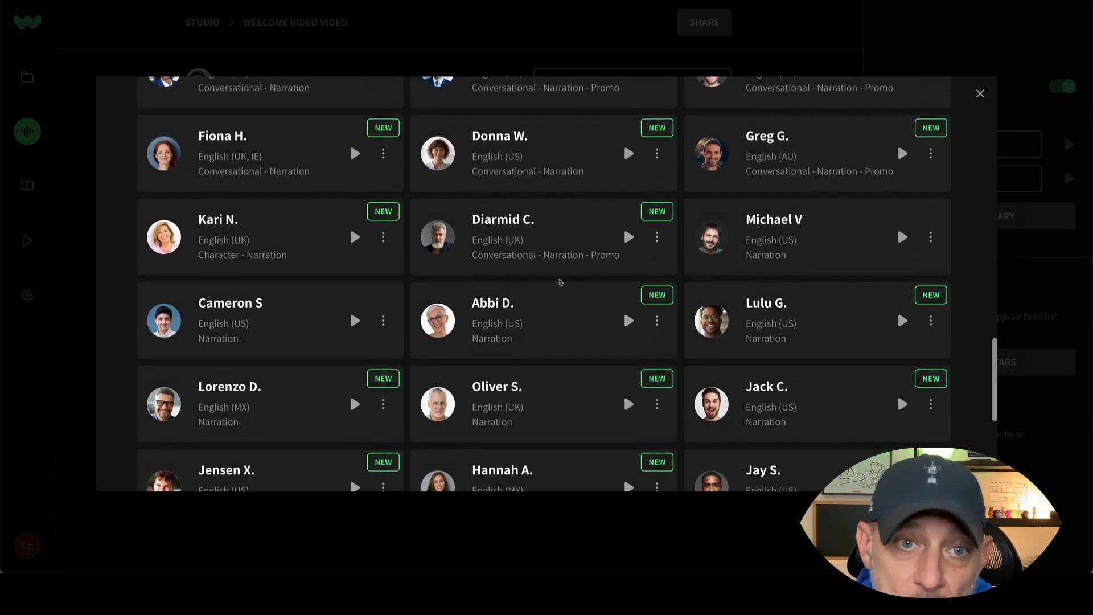
scroll(560, 282, "up", 1)
scroll(560, 283, "up", 20)
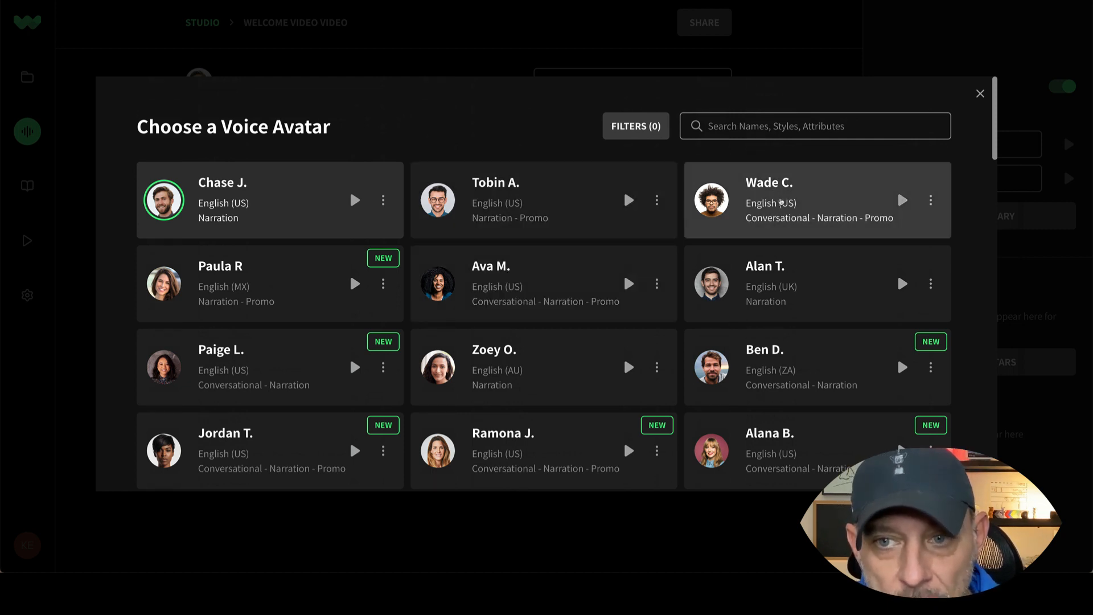
Choose the Wade C. voice avatar and paste the copied welcome script into the project's text area
left_click(774, 198)
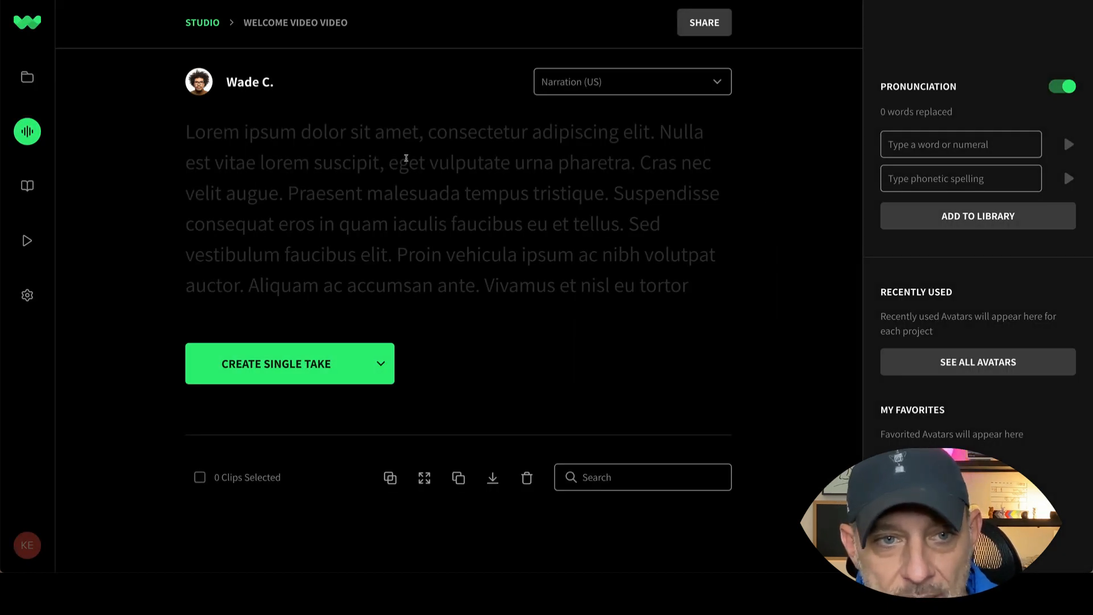
left_click(248, 127)
key("ctrl+v")
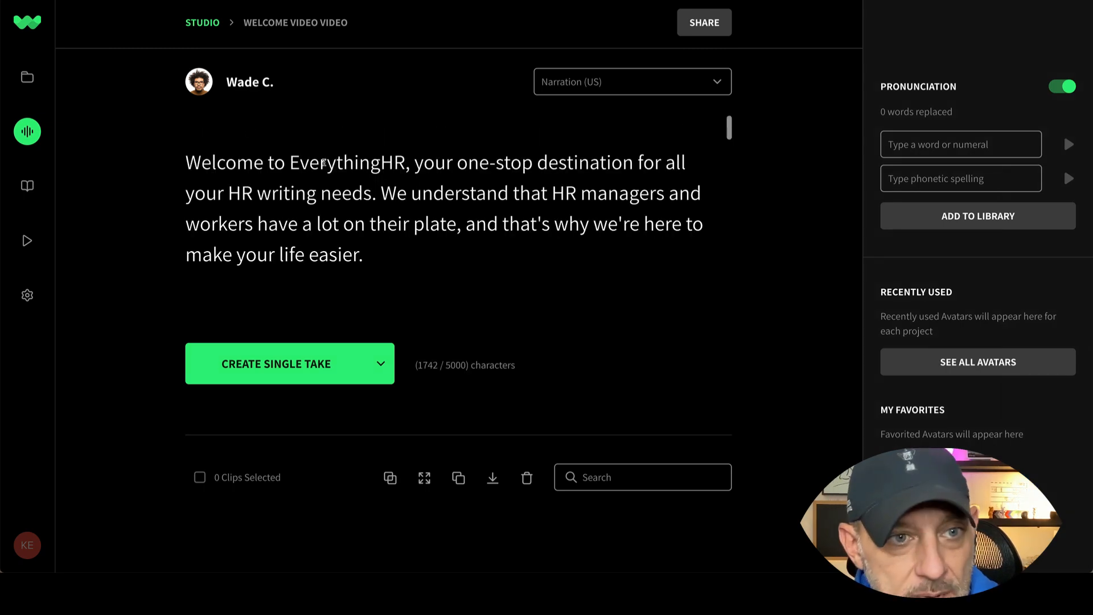
Respell the brand name as "Everything H R" in the script's opening line and in the first testimonial
scroll(370, 182, "down", 15)
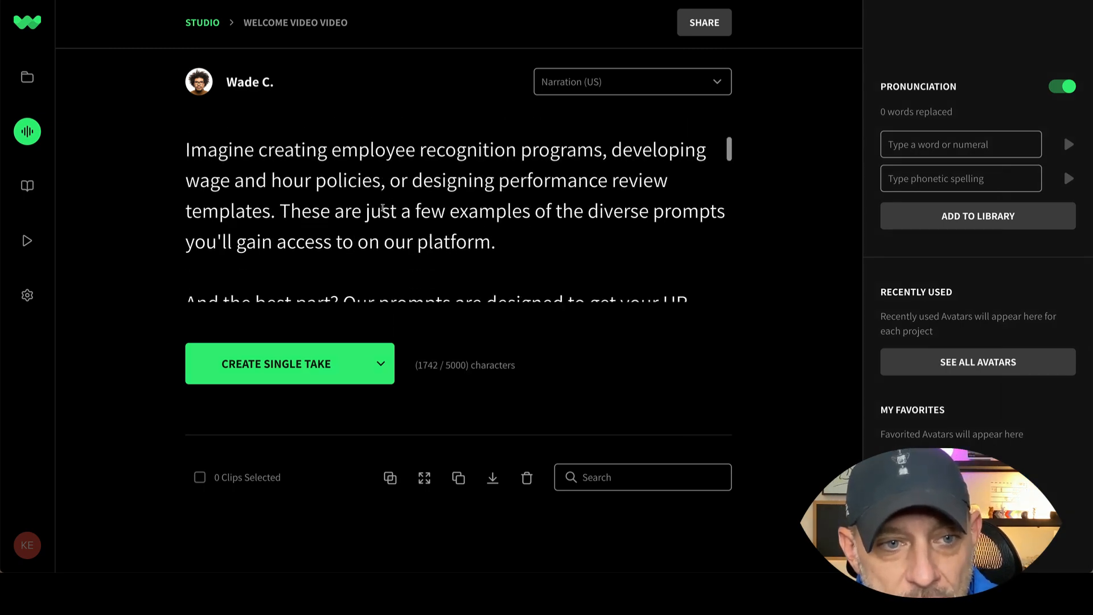
scroll(382, 207, "down", 5)
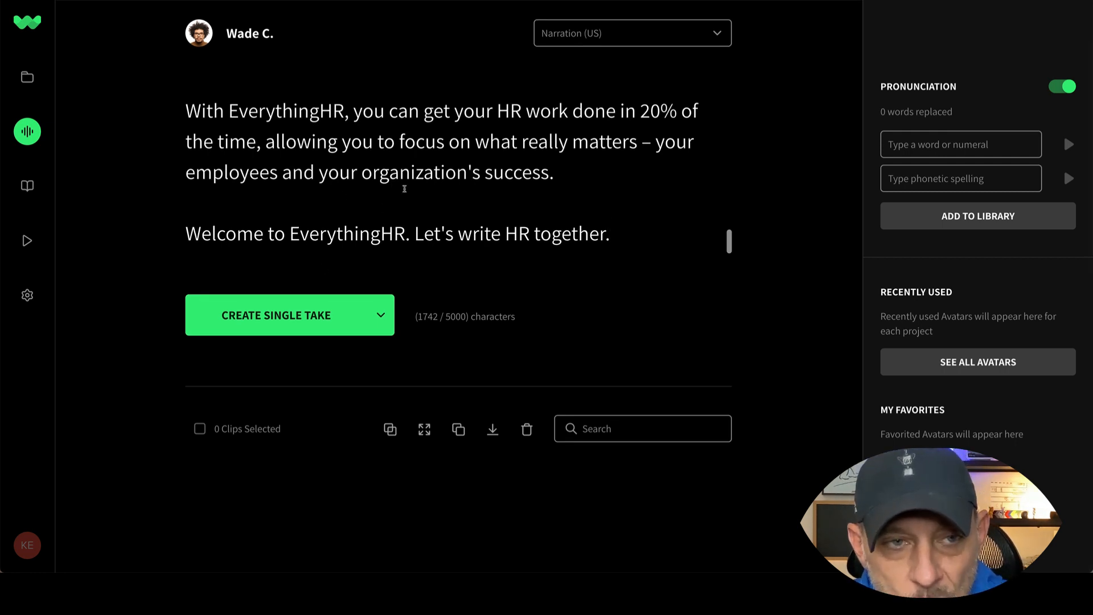
scroll(351, 109, "up", 10)
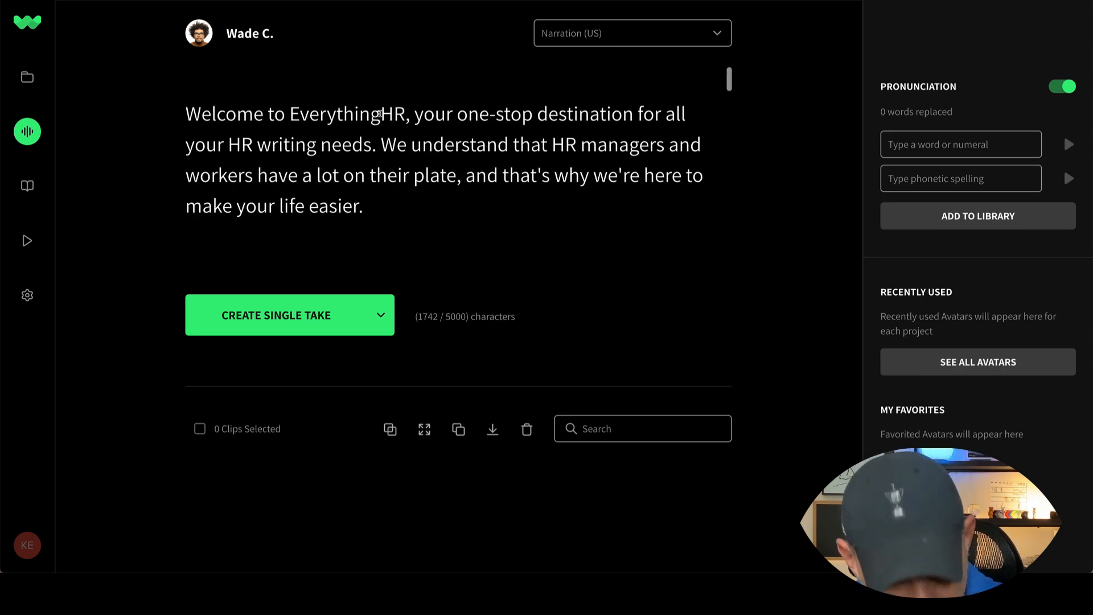
left_click(380, 114)
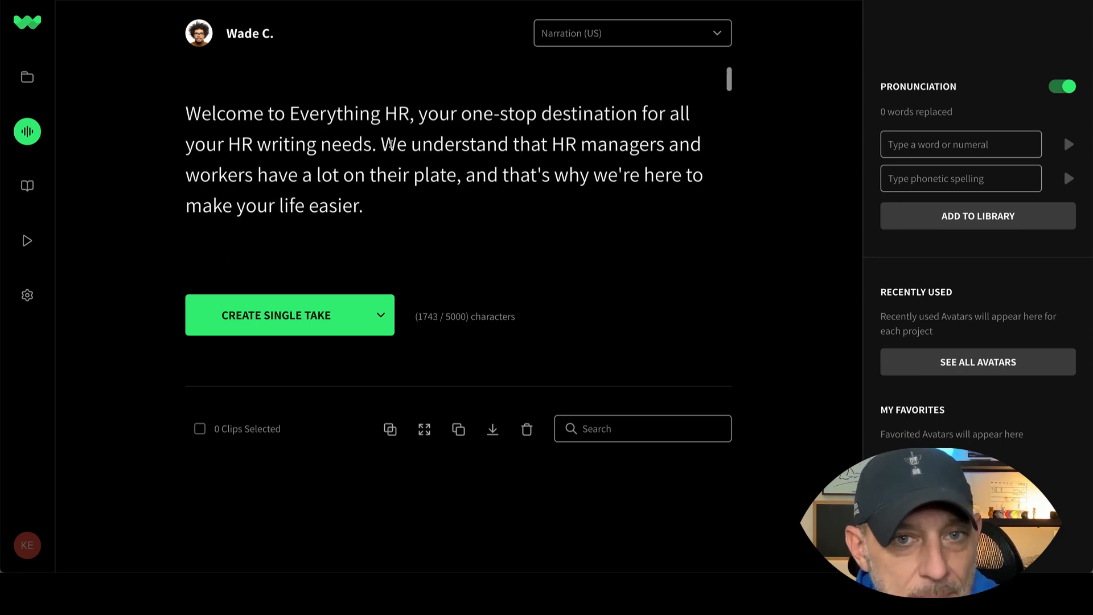
scroll(396, 115, "down", 5)
scroll(367, 166, "down", 6)
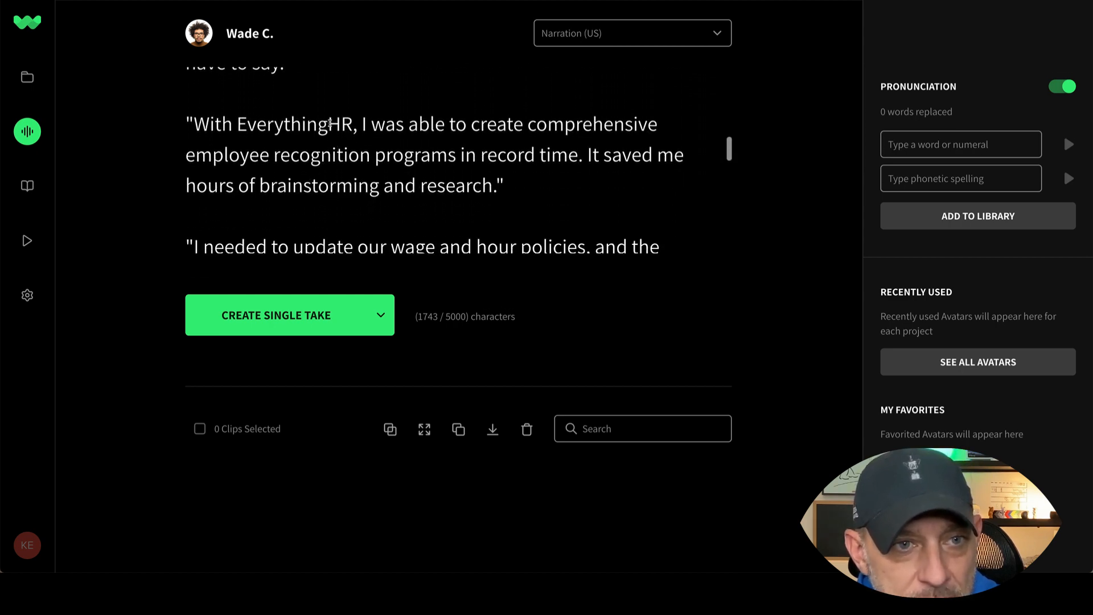
left_click(330, 123)
left_click(347, 123)
scroll(366, 142, "up", 2)
scroll(367, 142, "up", 9)
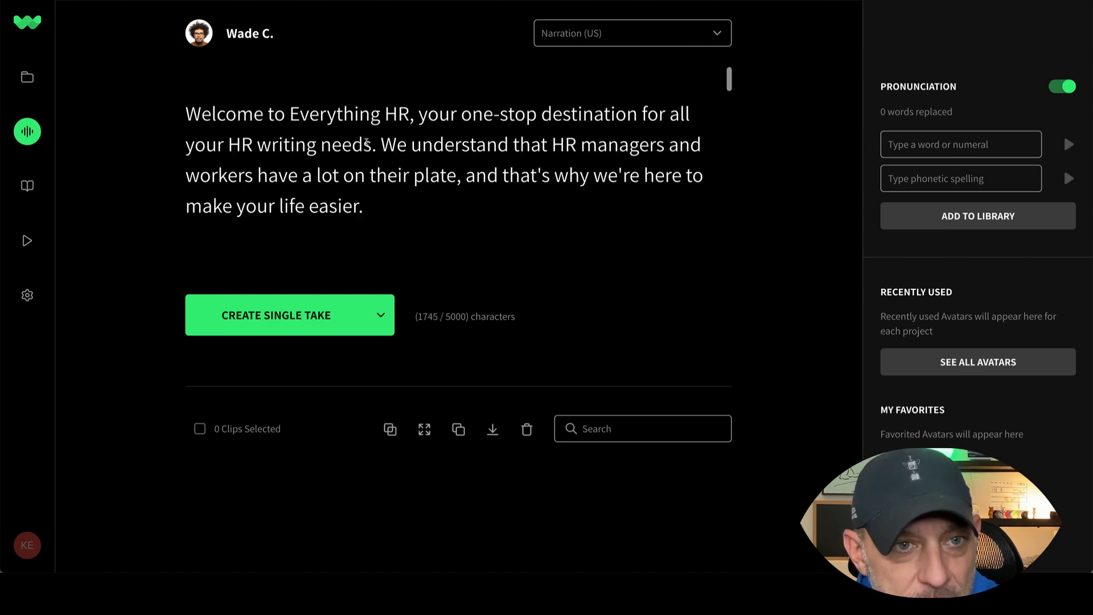
left_click(390, 120)
Respell the brand name as "Everything H R" in the testimonials about wage and hour policies and performance reviews
scroll(391, 137, "down", 3)
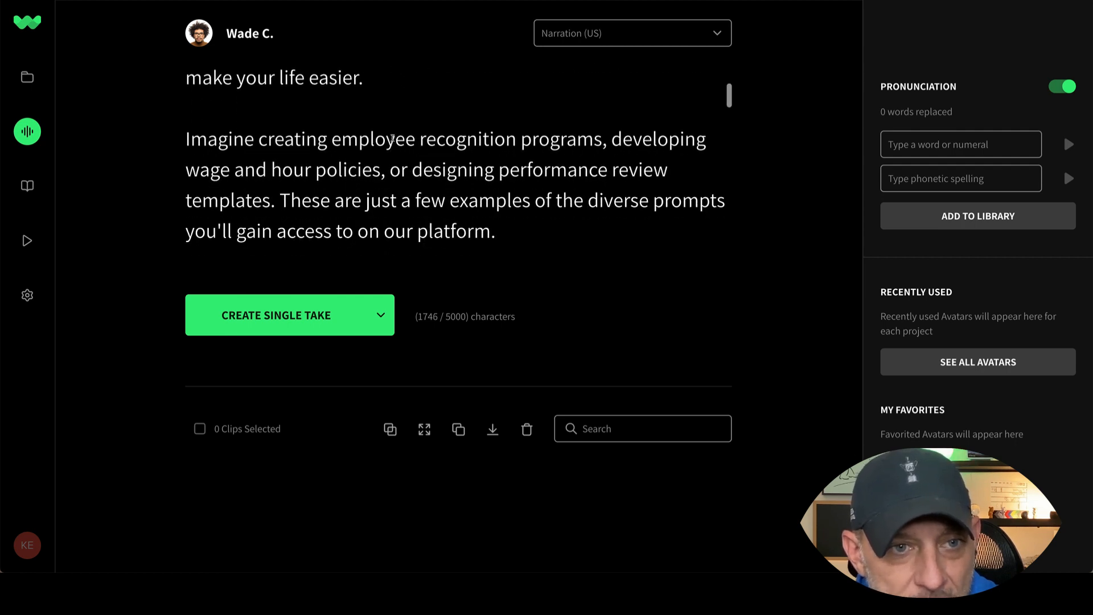
scroll(393, 138, "down", 8)
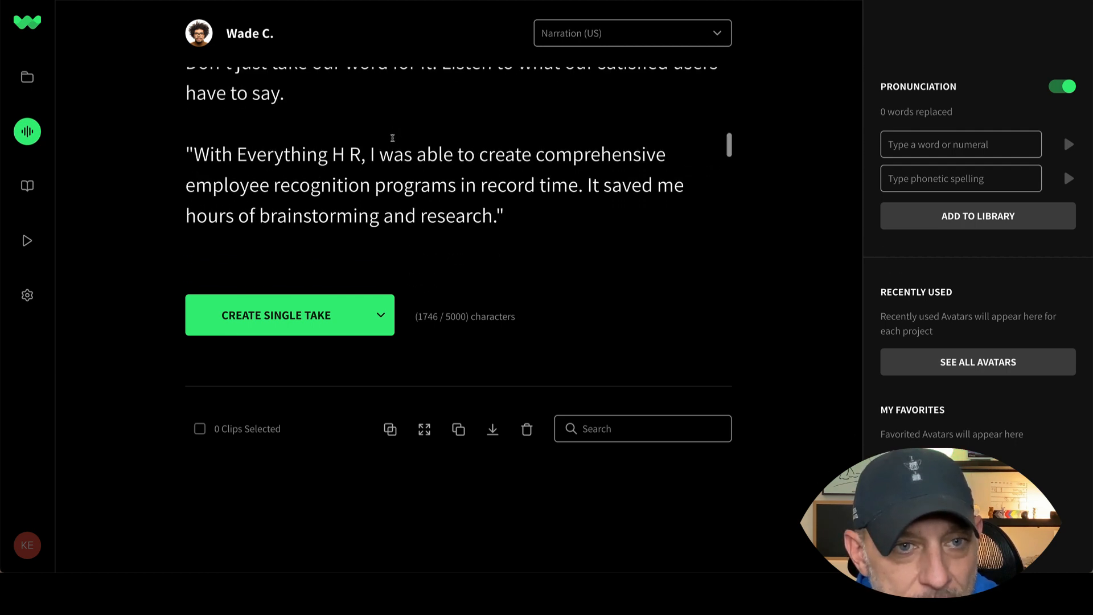
left_click(458, 141)
key("Right")
key("space")
scroll(484, 143, "down", 2)
left_click(568, 131)
key("Left")
key("Left")
key("space")
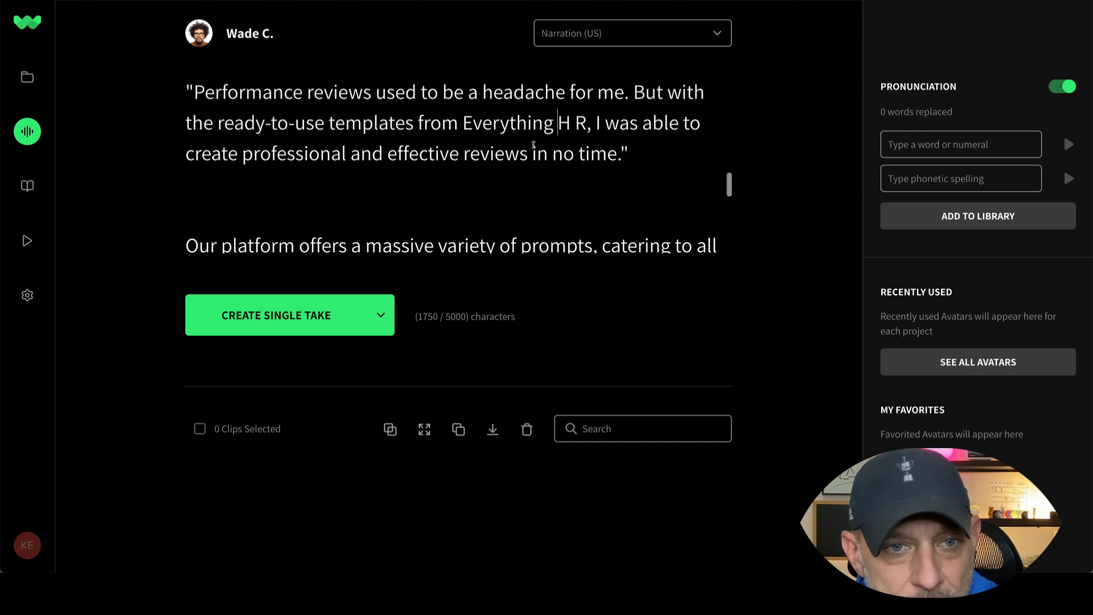
Respell the brand name as "Everything H R" in the paragraph about getting HR work done in 20% of the time
scroll(534, 149, "down", 2)
left_click(689, 149)
scroll(515, 142, "down", 5)
left_click(320, 152)
key("space")
key("Right")
key("space")
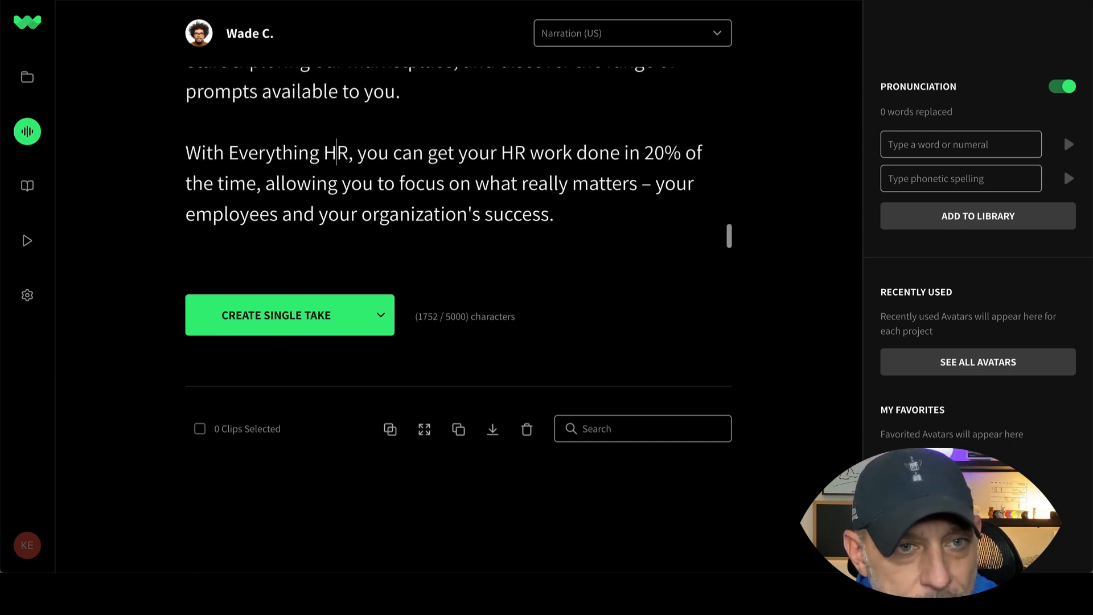
Space out "H R" in "your H R work" and throughout the closing "Welcome to Everything H R" line
scroll(455, 140, "down", 1)
left_click(517, 118)
left_click(381, 234)
key("space")
key("Right")
key("space")
left_click(527, 234)
Reword the script's final sentence as "Let's change how H R gets completed together."
double_click(487, 234)
type("change how")
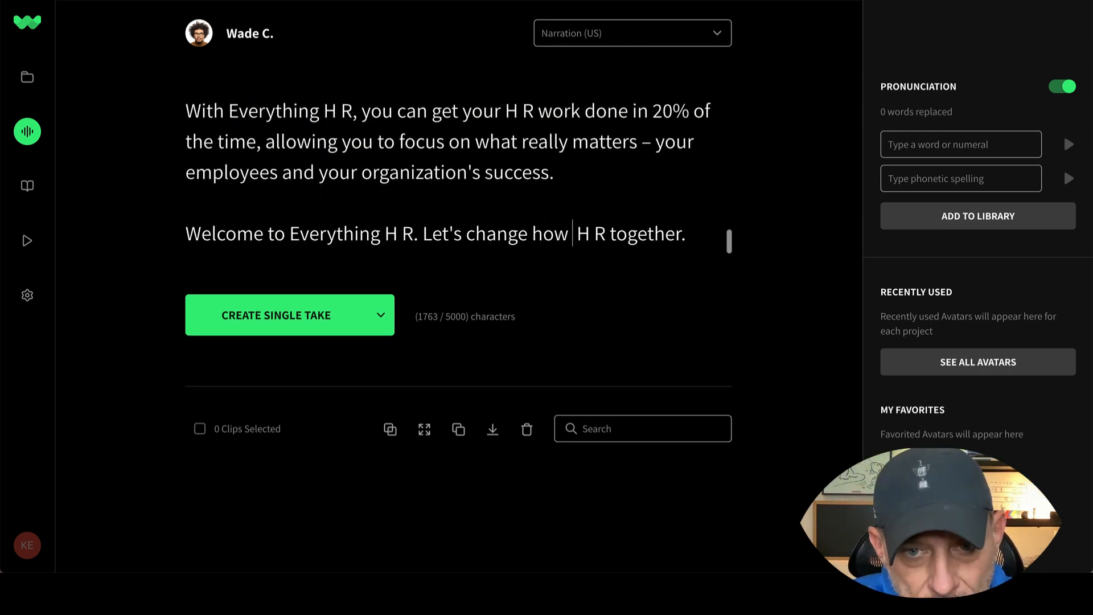
key("BackSpace")
left_click(608, 232)
type("gets completed")
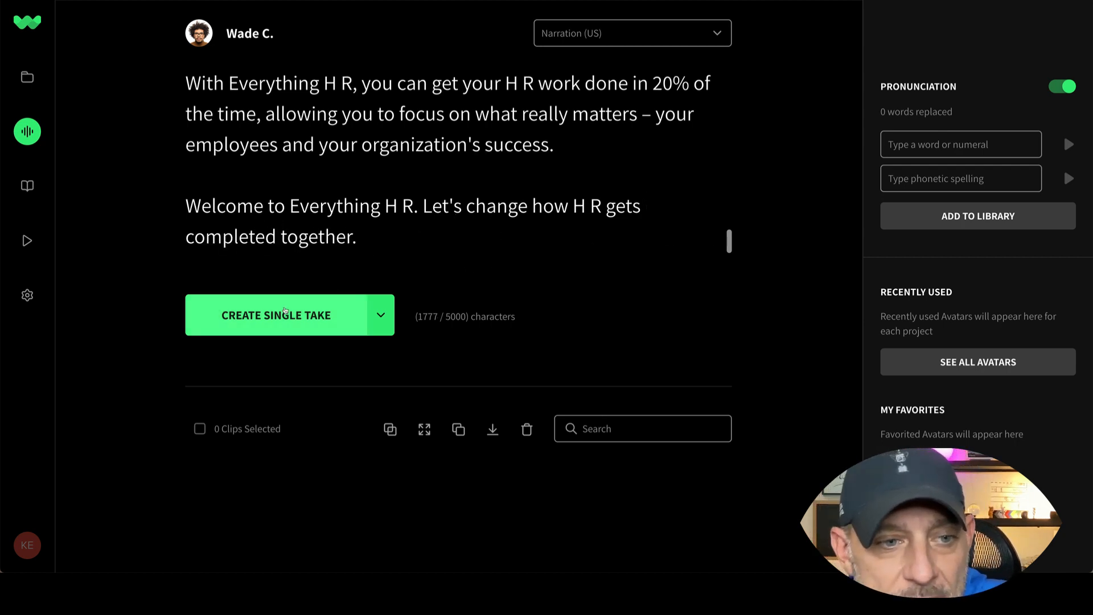
Create a single take of the script, play the clip while following the text to the first testimonial, and pause it
left_click(284, 317)
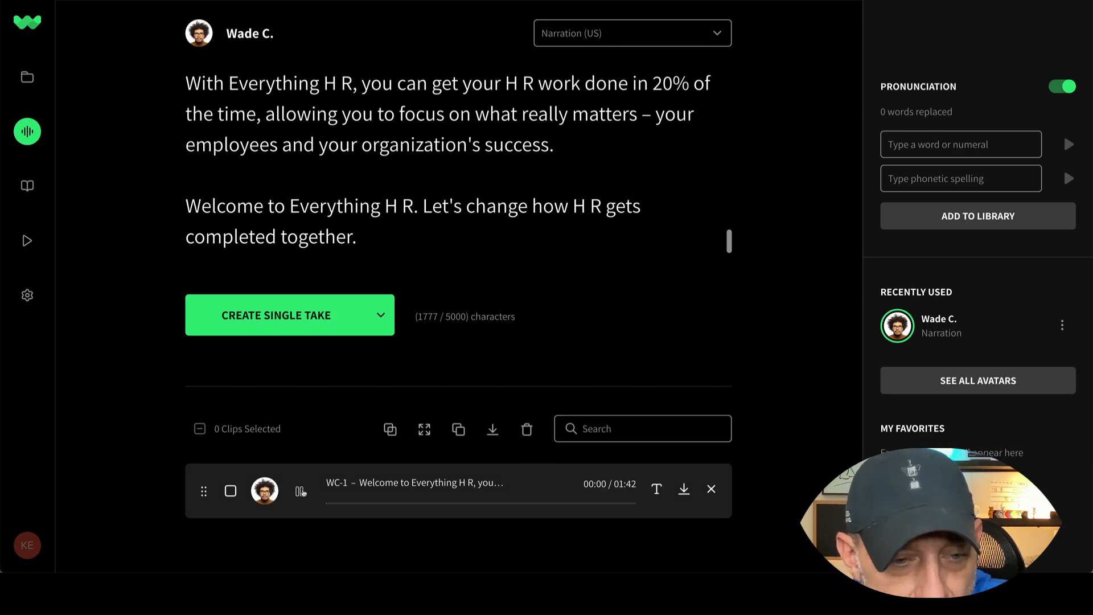
scroll(415, 164, "up", 15)
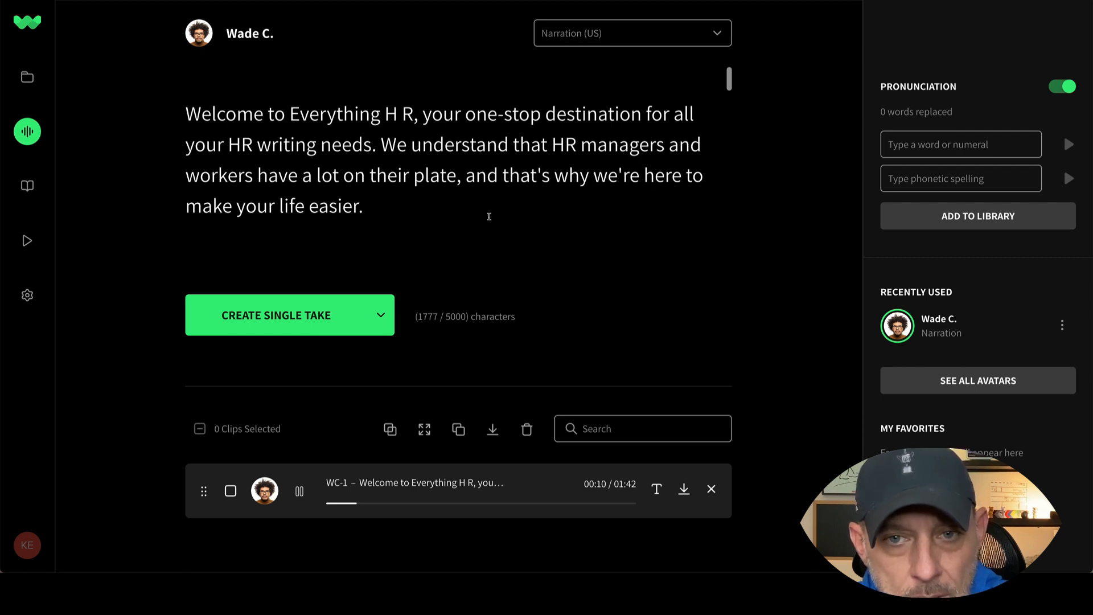
scroll(489, 216, "down", 3)
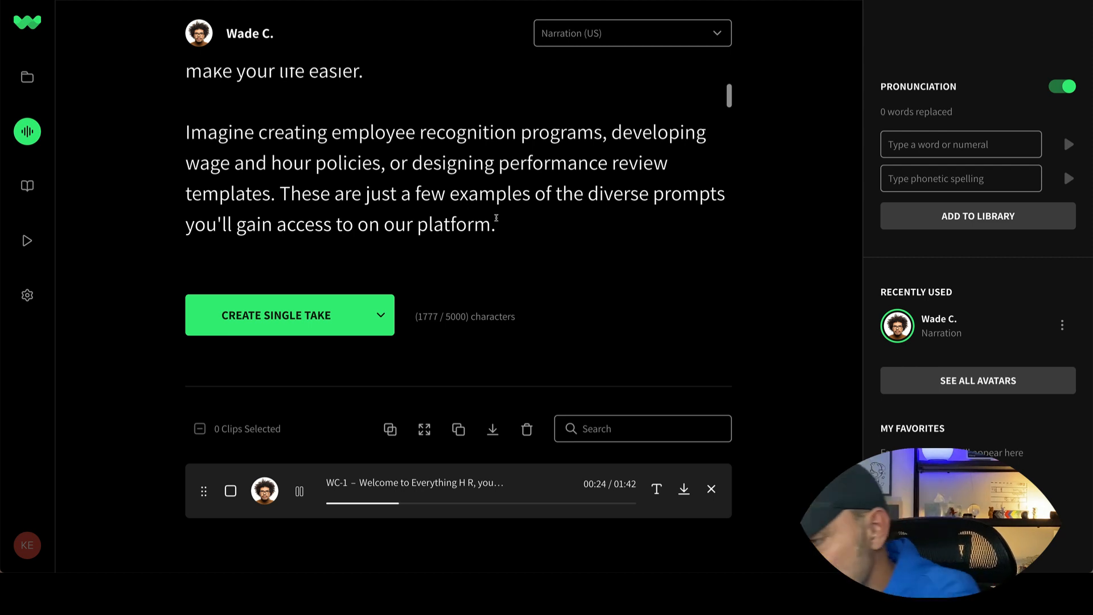
scroll(496, 218, "down", 5)
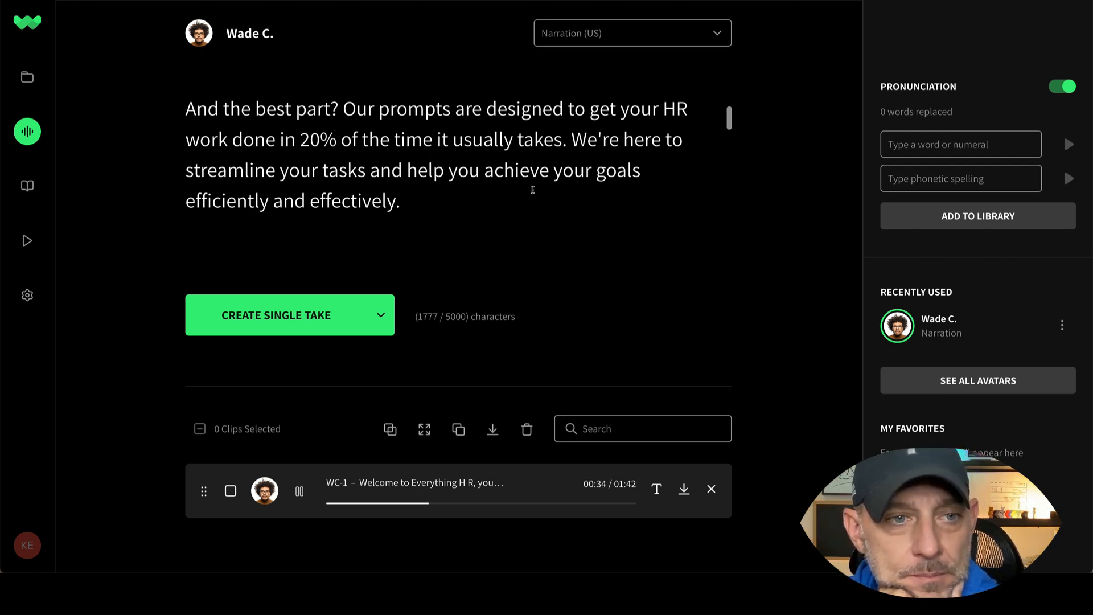
scroll(532, 189, "down", 1)
scroll(532, 190, "down", 3)
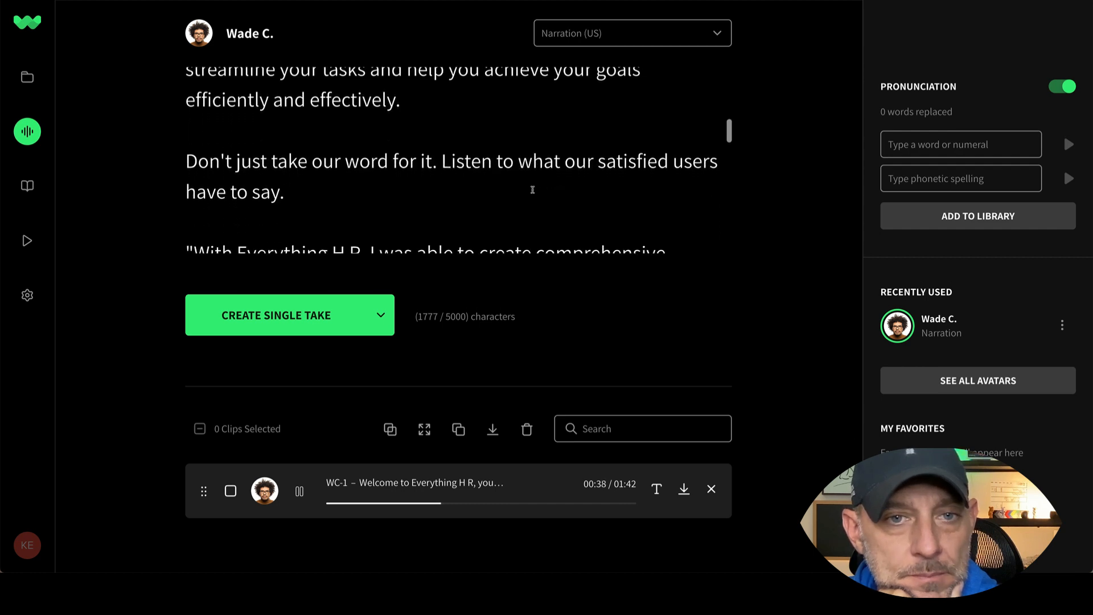
scroll(532, 189, "down", 2)
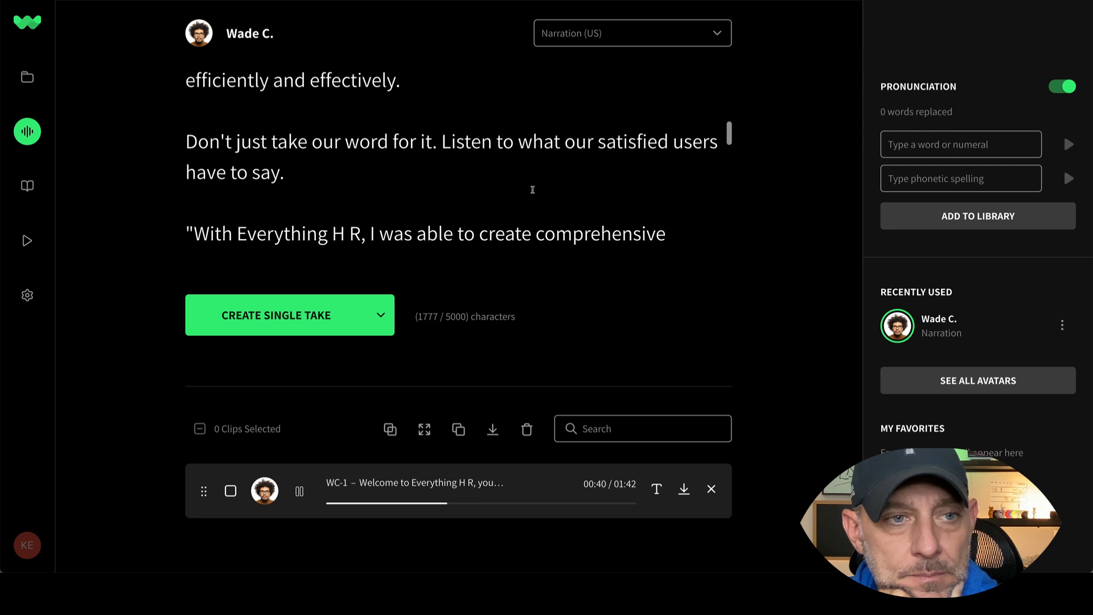
left_click(299, 491)
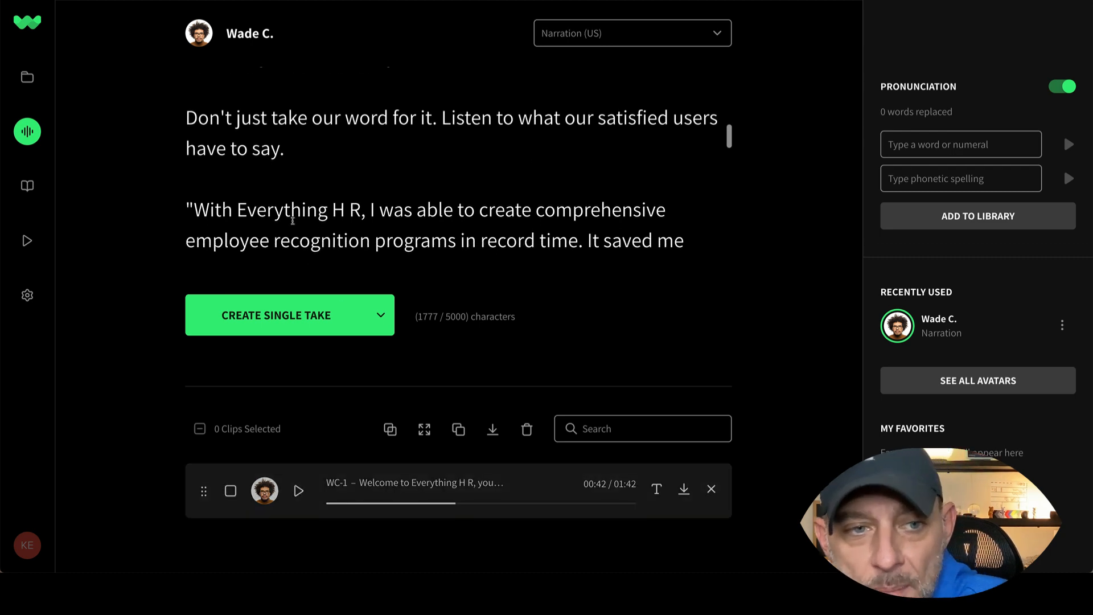
Resume the clip and skip ahead through the testimonials, checking the voiceover against the script text
scroll(293, 220, "down", 1)
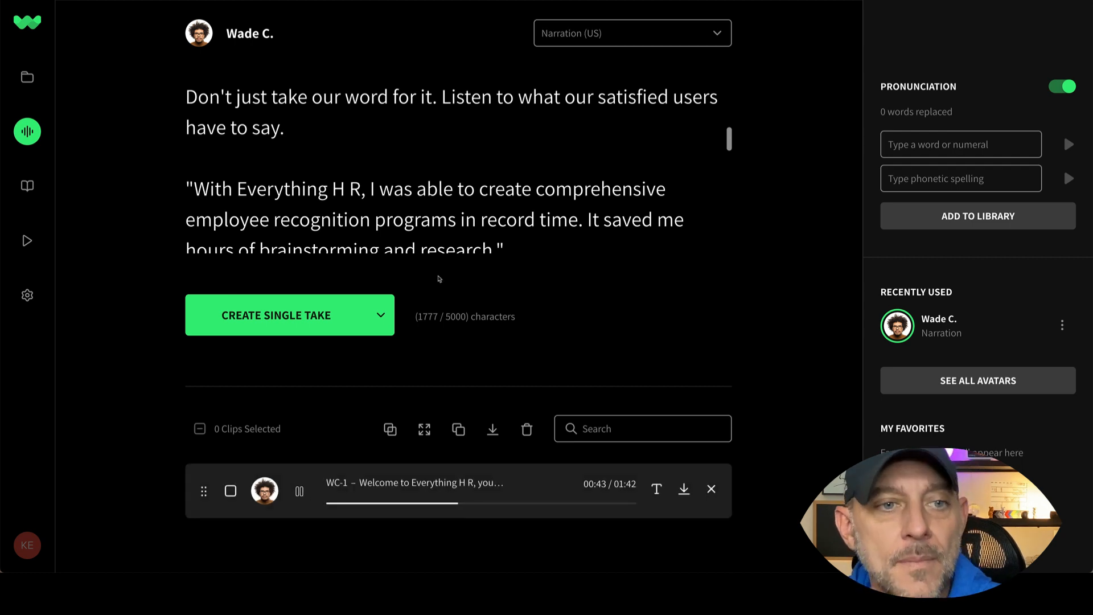
scroll(437, 218, "down", 2)
scroll(437, 218, "down", 1)
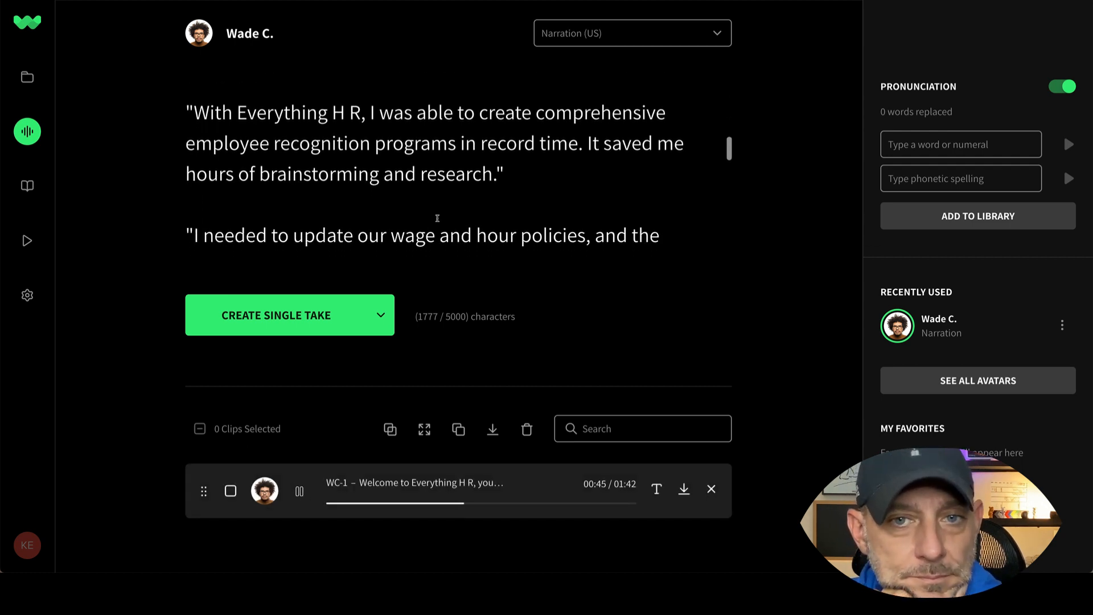
left_click(484, 504)
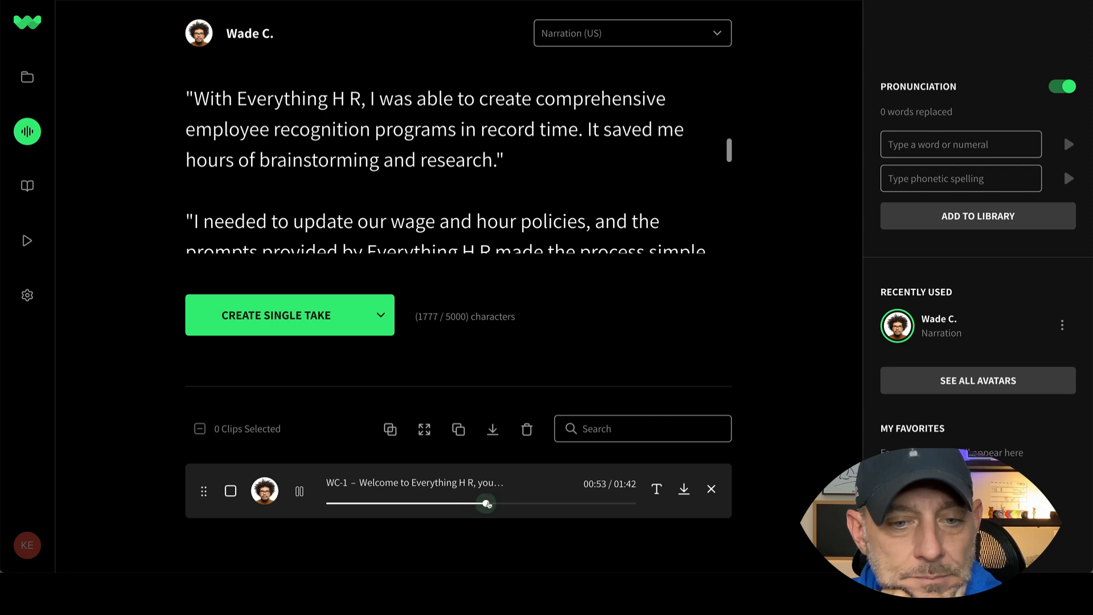
scroll(494, 222, "down", 4)
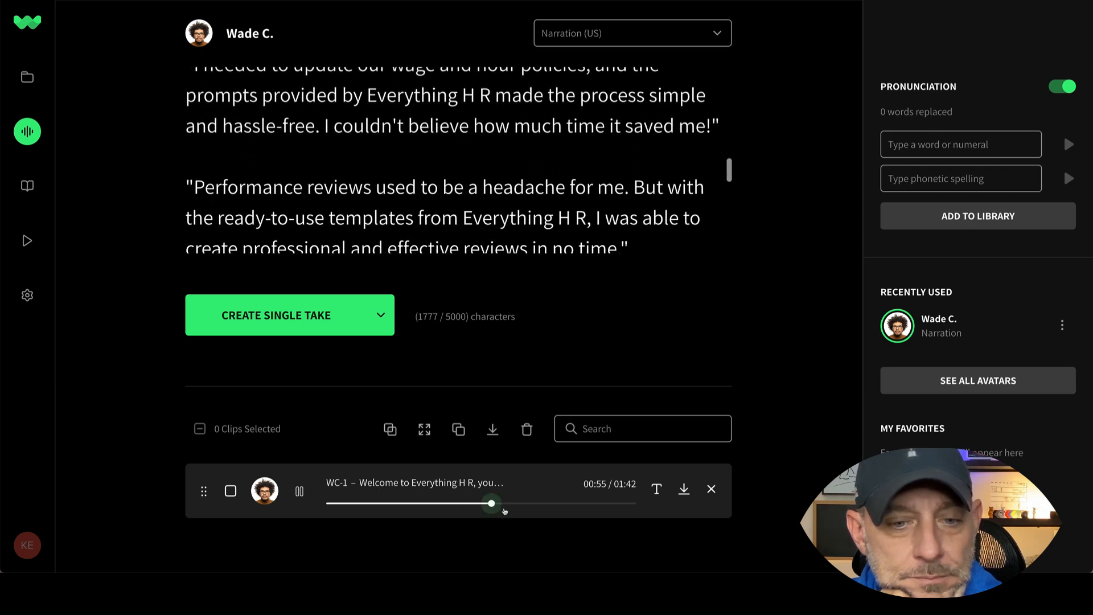
left_click(504, 503)
scroll(551, 206, "down", 1)
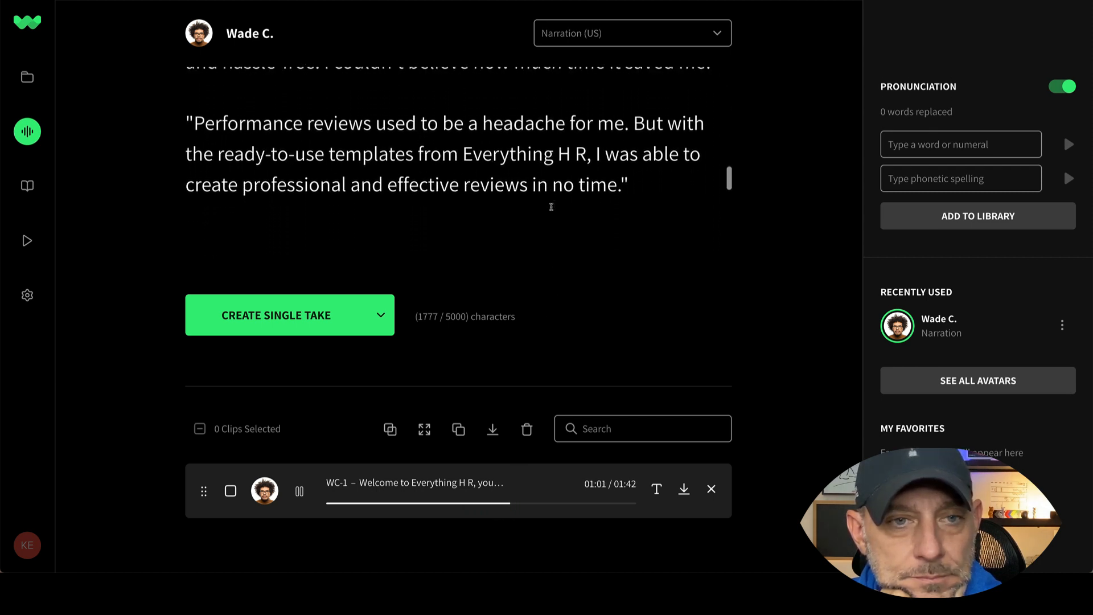
Follow the script from the performance reviews testimonial to its closing line while the clip plays, checking the voiceover against the text
scroll(551, 206, "down", 2)
scroll(551, 207, "up", 1)
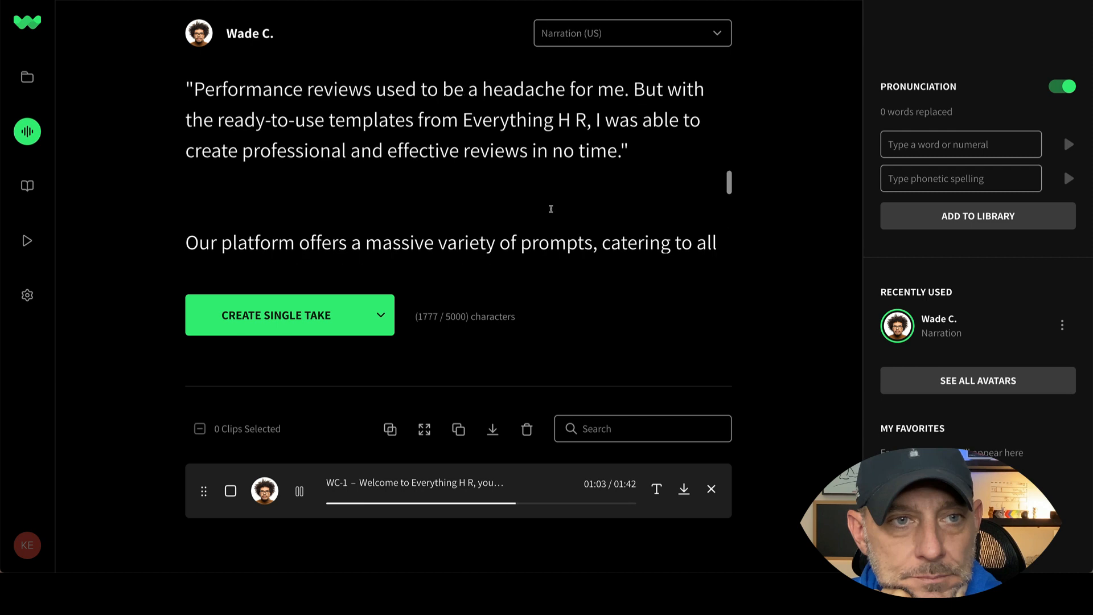
scroll(557, 212, "down", 1)
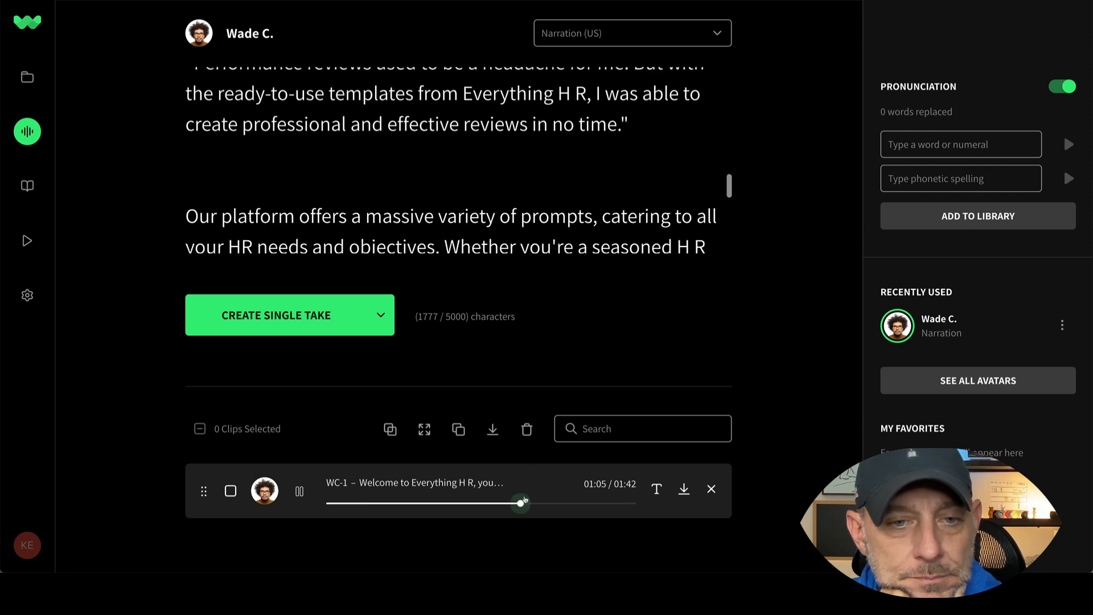
scroll(523, 191, "down", 1)
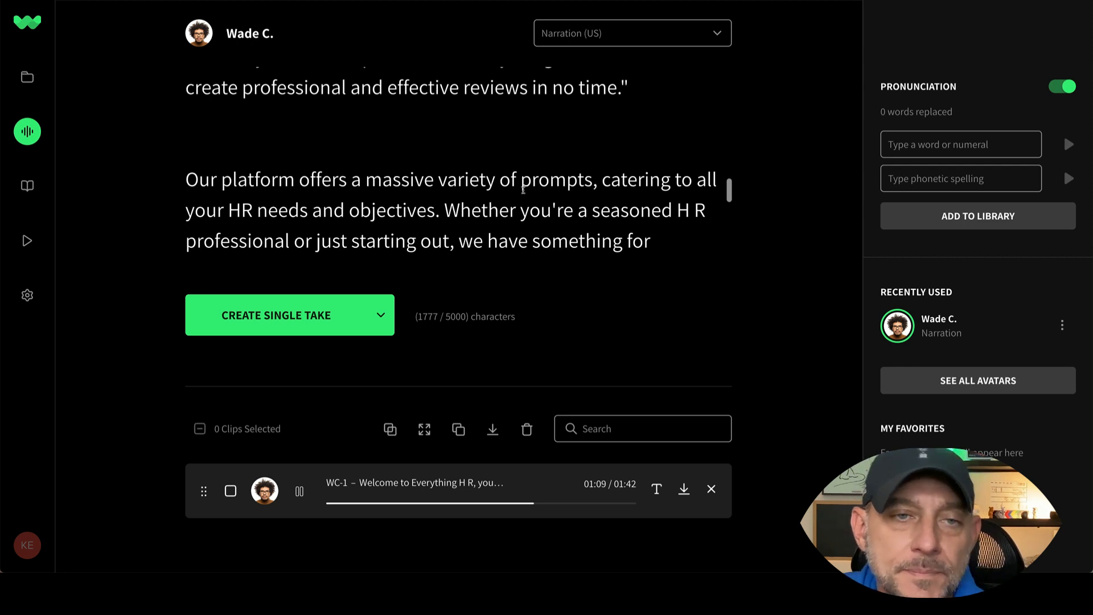
scroll(523, 190, "down", 1)
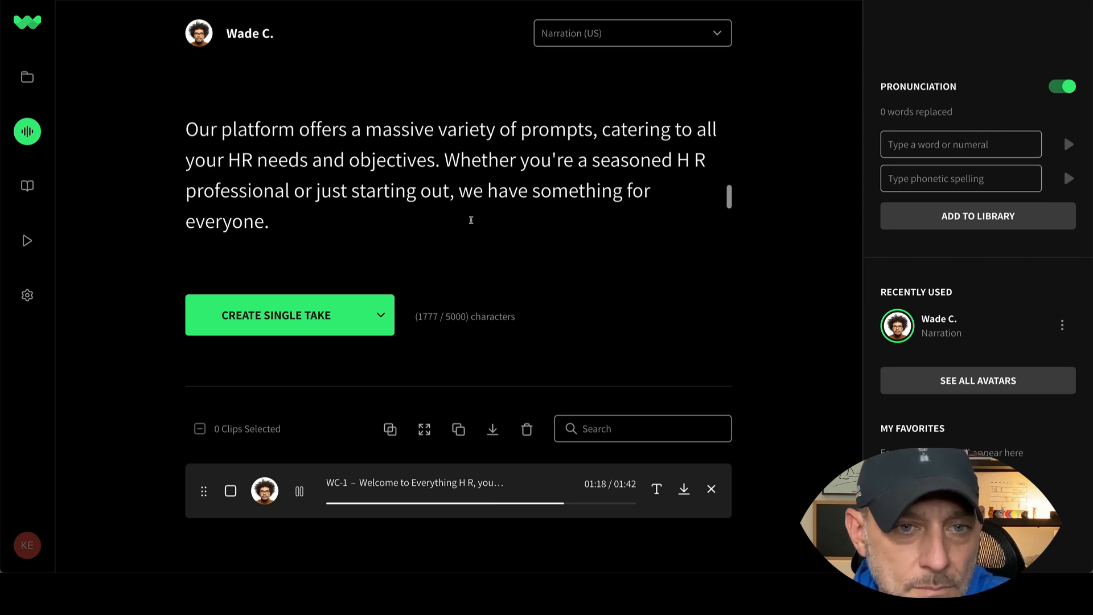
scroll(470, 220, "down", 3)
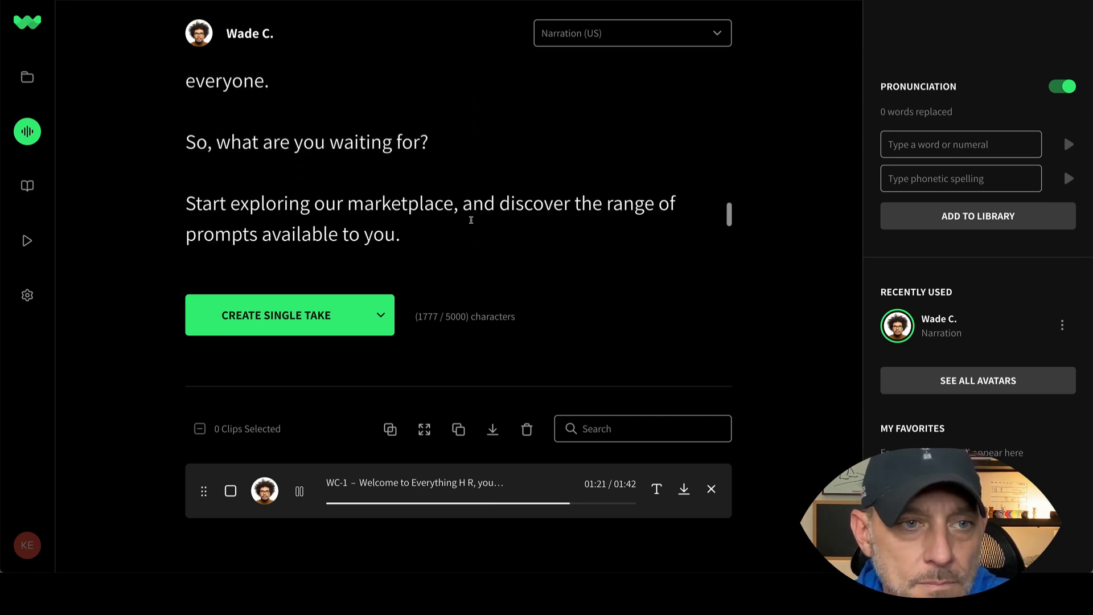
scroll(470, 220, "down", 1)
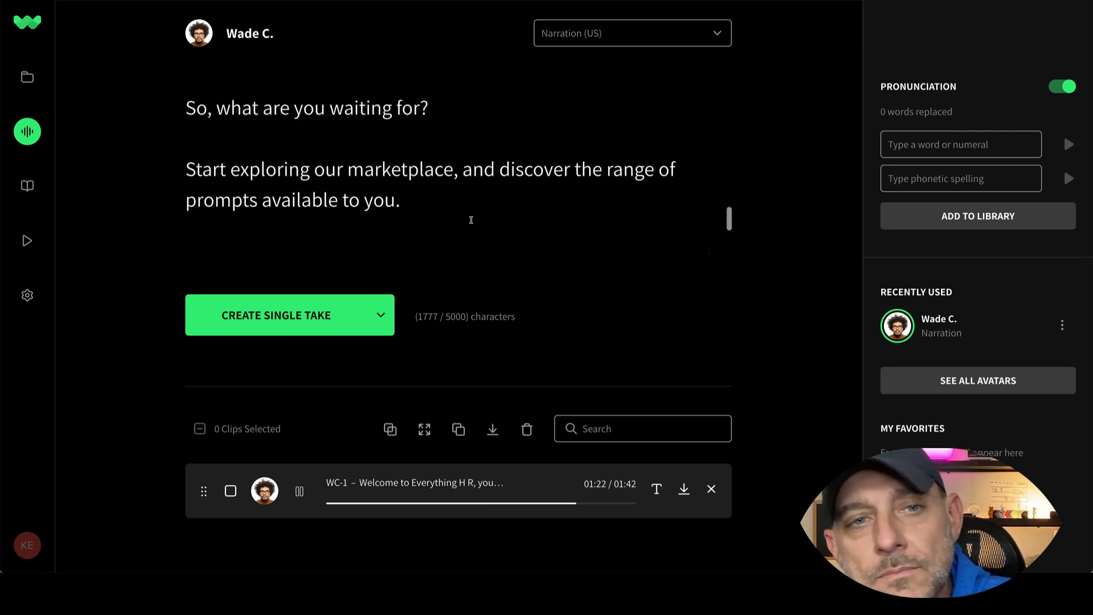
scroll(471, 220, "down", 1)
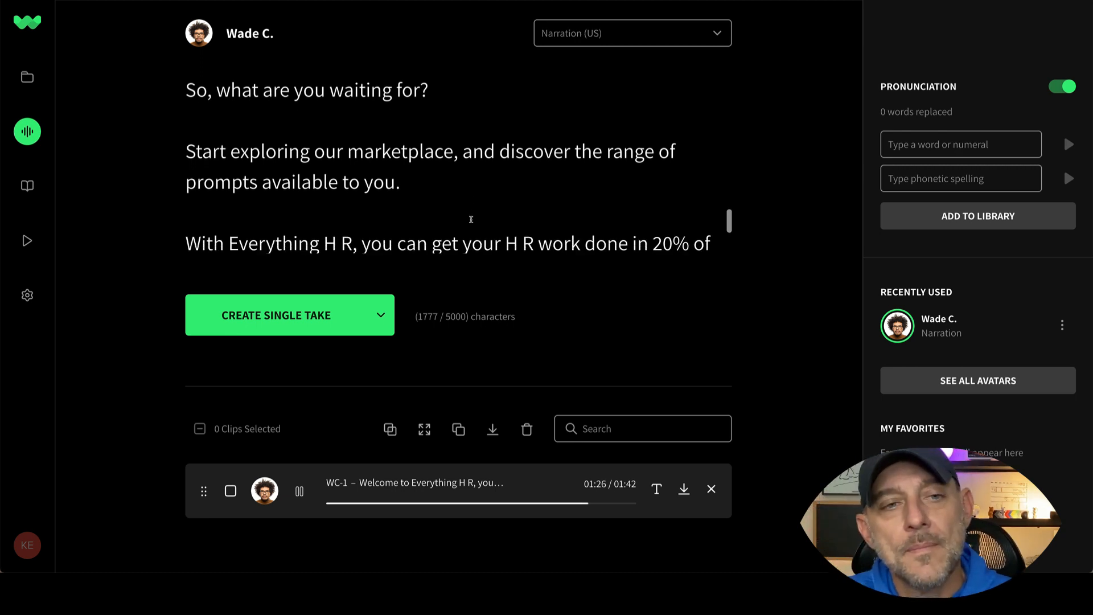
scroll(471, 185, "down", 1)
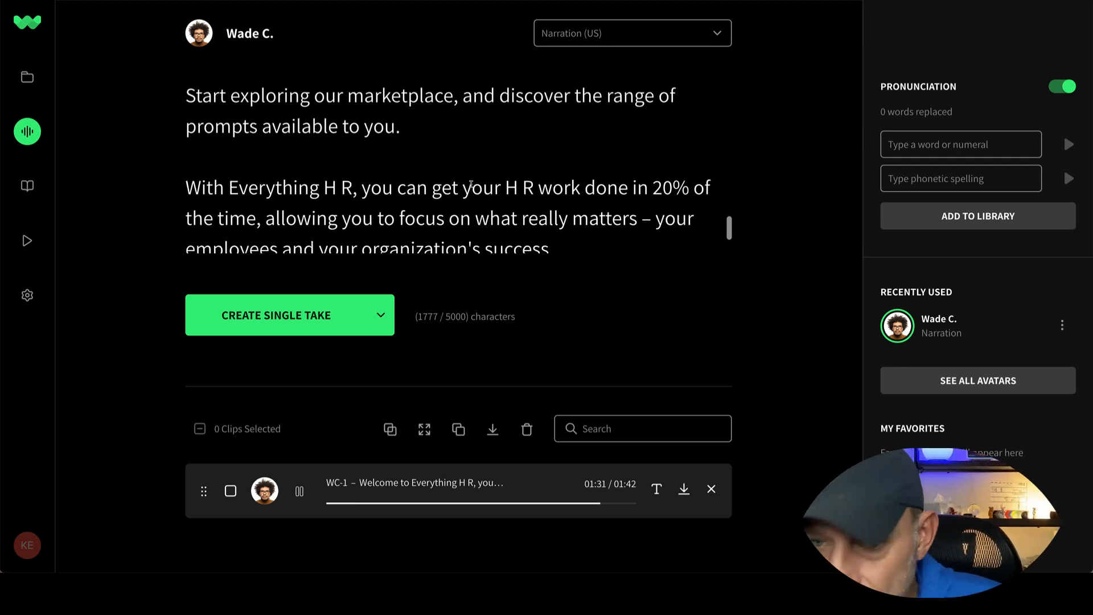
scroll(471, 185, "down", 1)
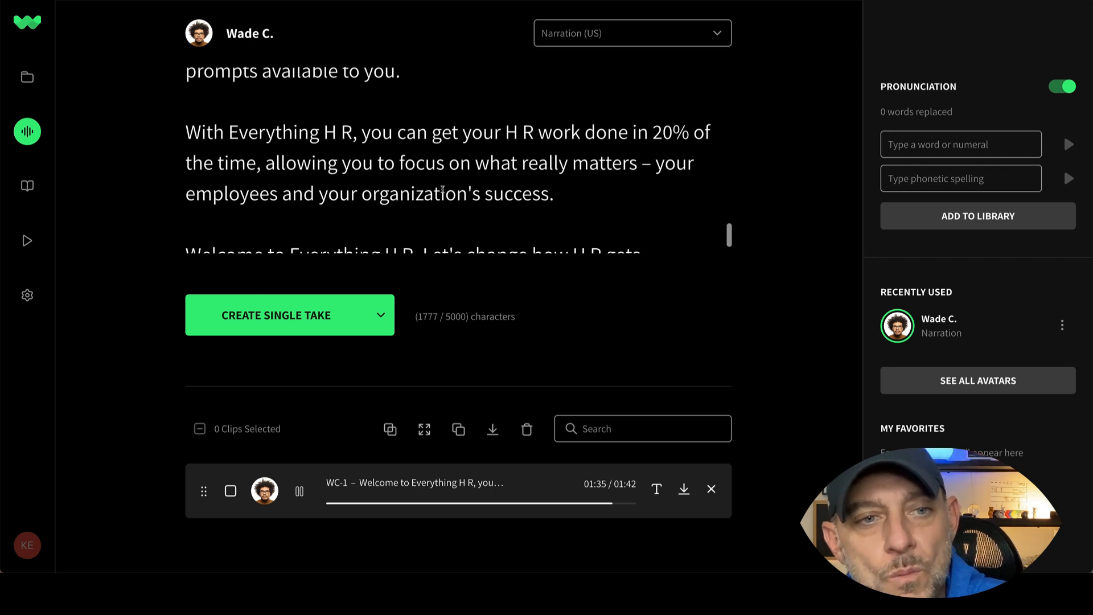
scroll(442, 191, "down", 1)
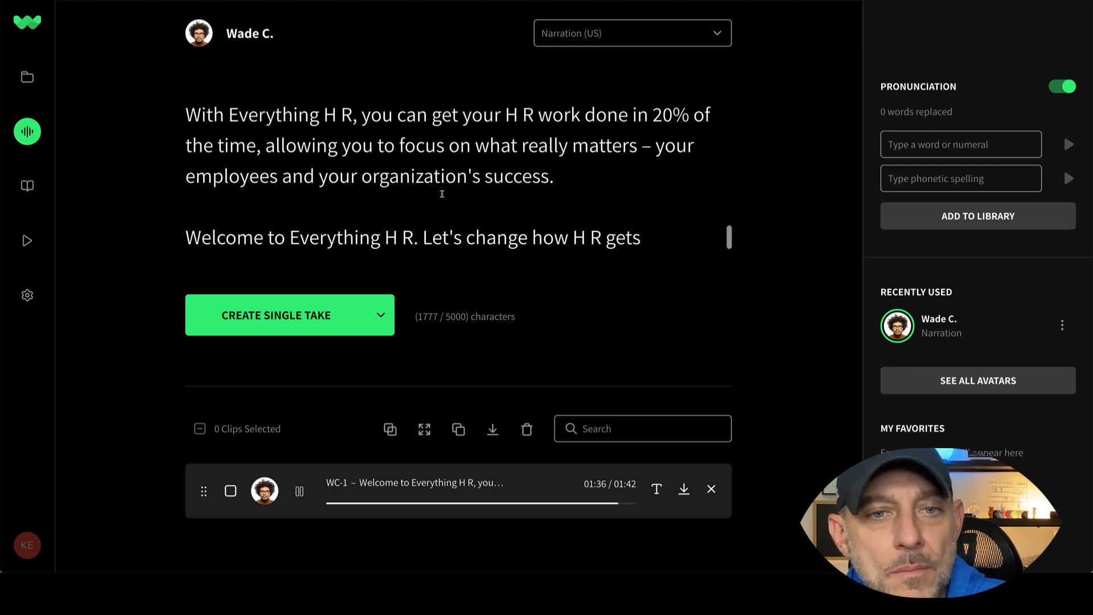
scroll(441, 193, "down", 1)
scroll(442, 194, "down", 1)
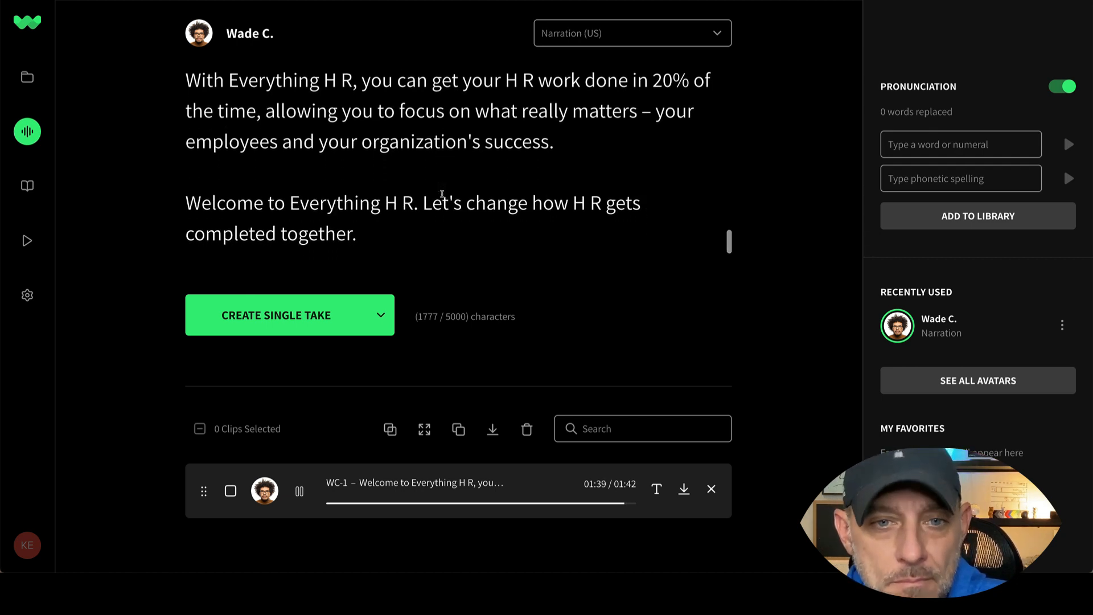
scroll(437, 202, "down", 2)
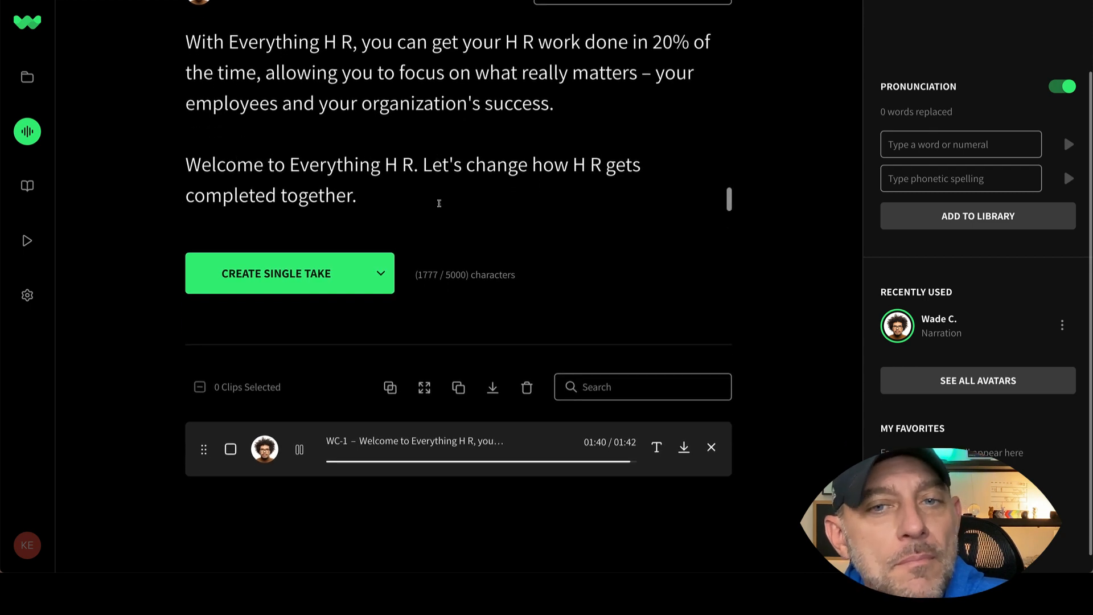
scroll(490, 267, "up", 2)
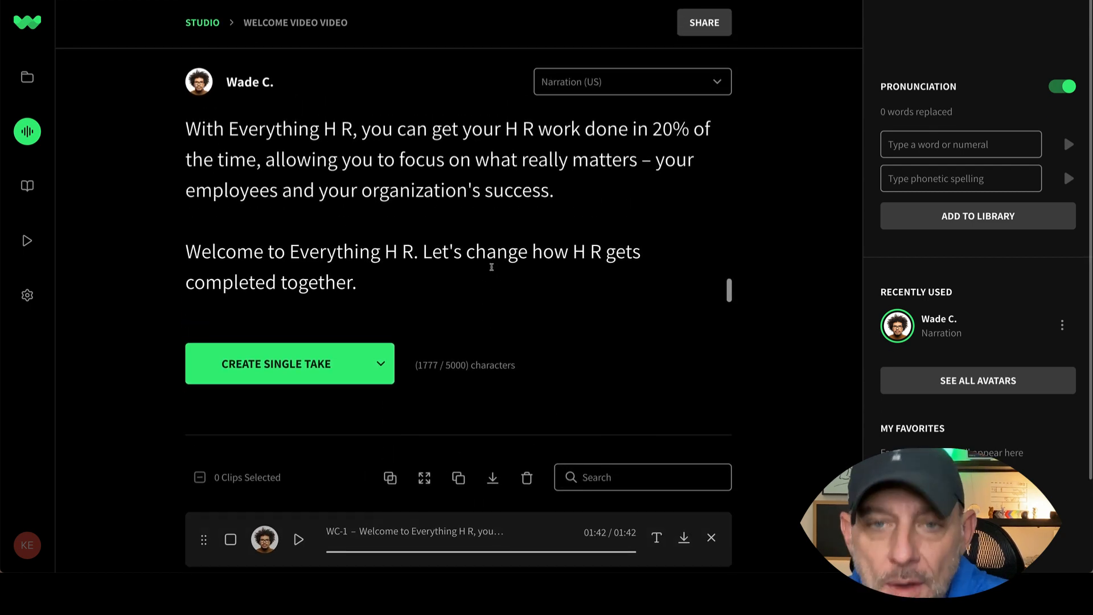
Download the WC-1 voiceover clip
scroll(571, 477, "down", 4)
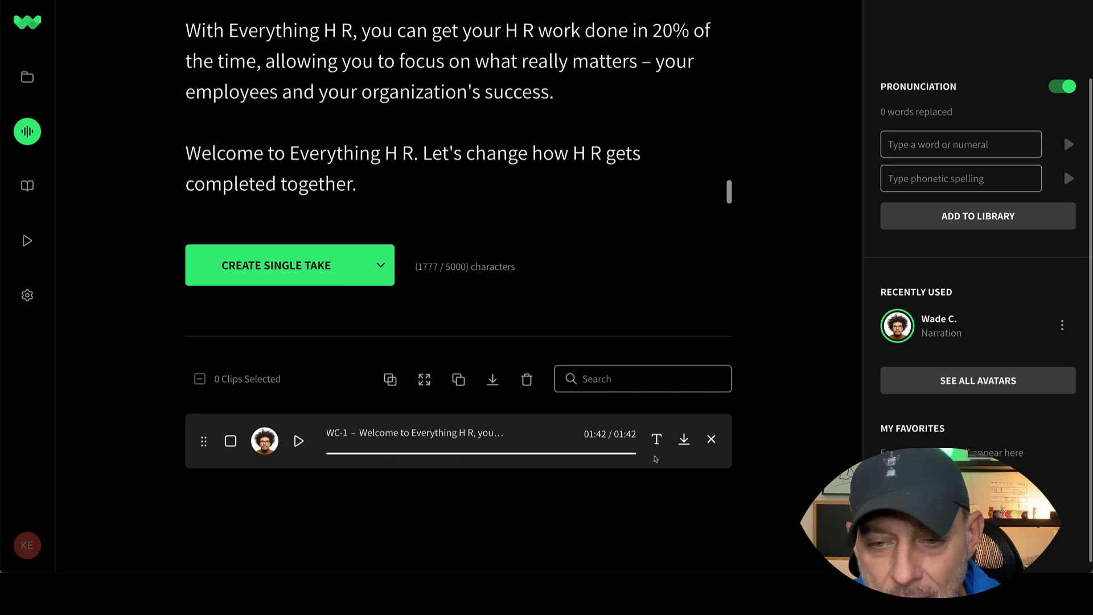
left_click(681, 443)
left_click(589, 383)
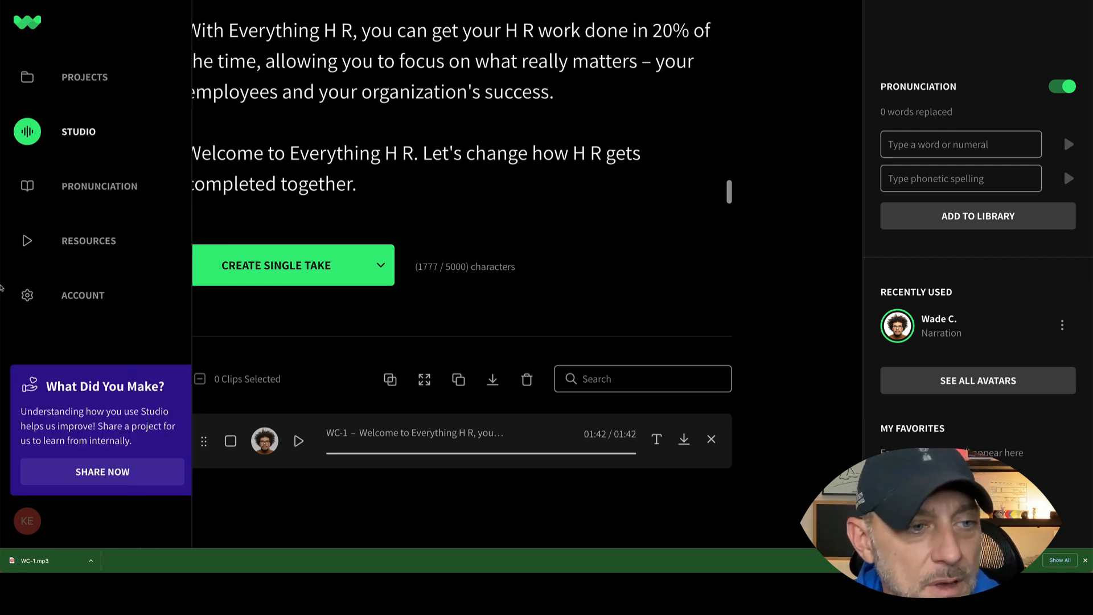
Switch to ScreenFlow and create a new document with the 1080p HD preset, 1920 by 1080 at 60 fps
left_click(35, 561)
left_click(75, 1)
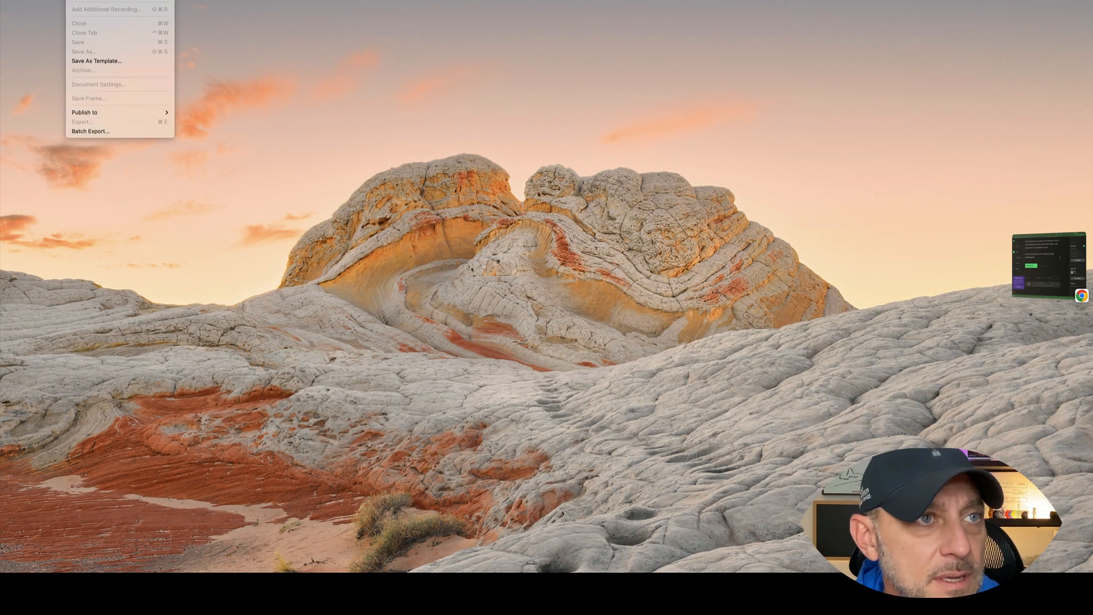
left_click(94, 1)
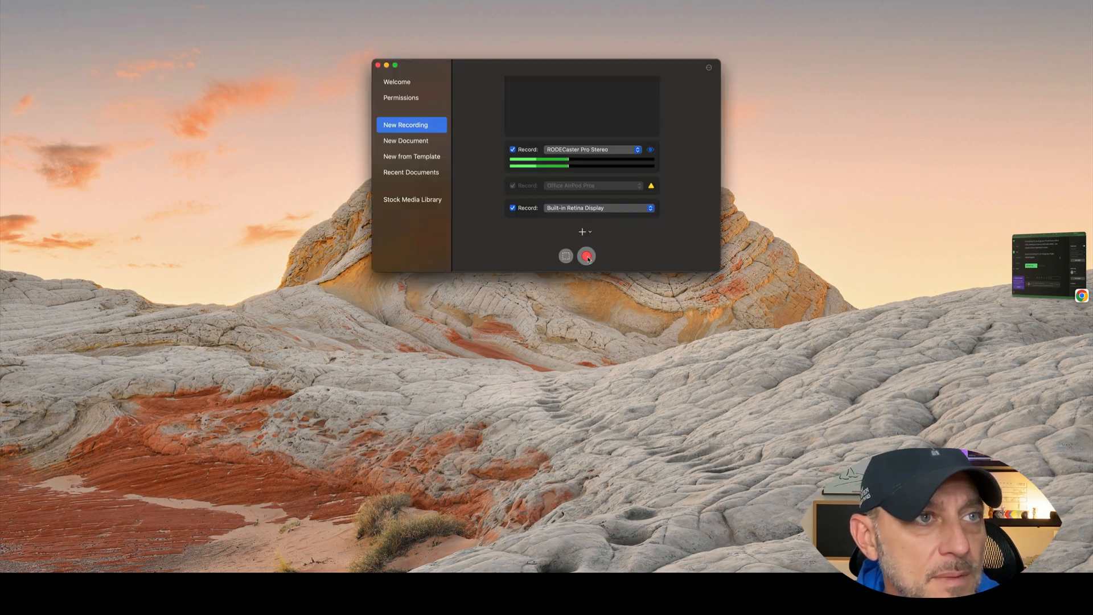
left_click(403, 146)
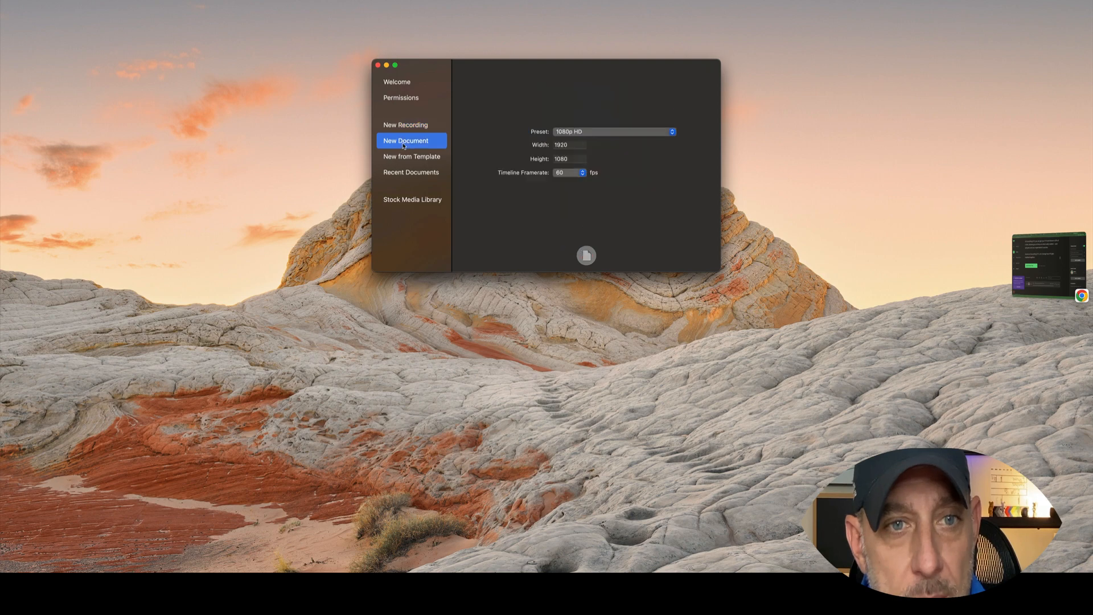
left_click(586, 255)
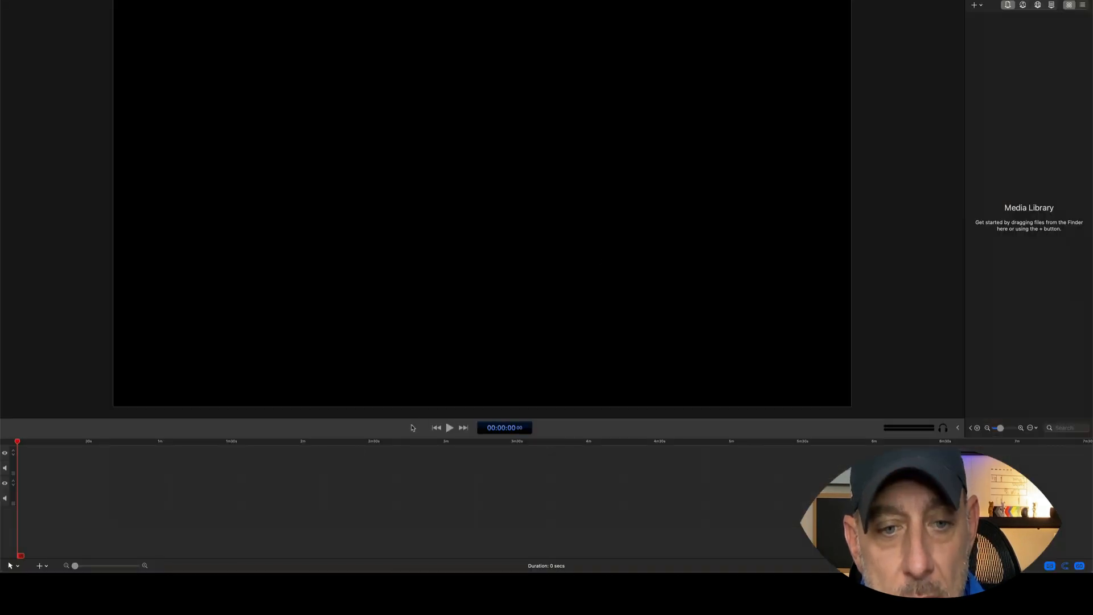
Add WC-1.mp3 from the Downloads folder to the media library and place it at the start of the timeline
left_click(980, 5)
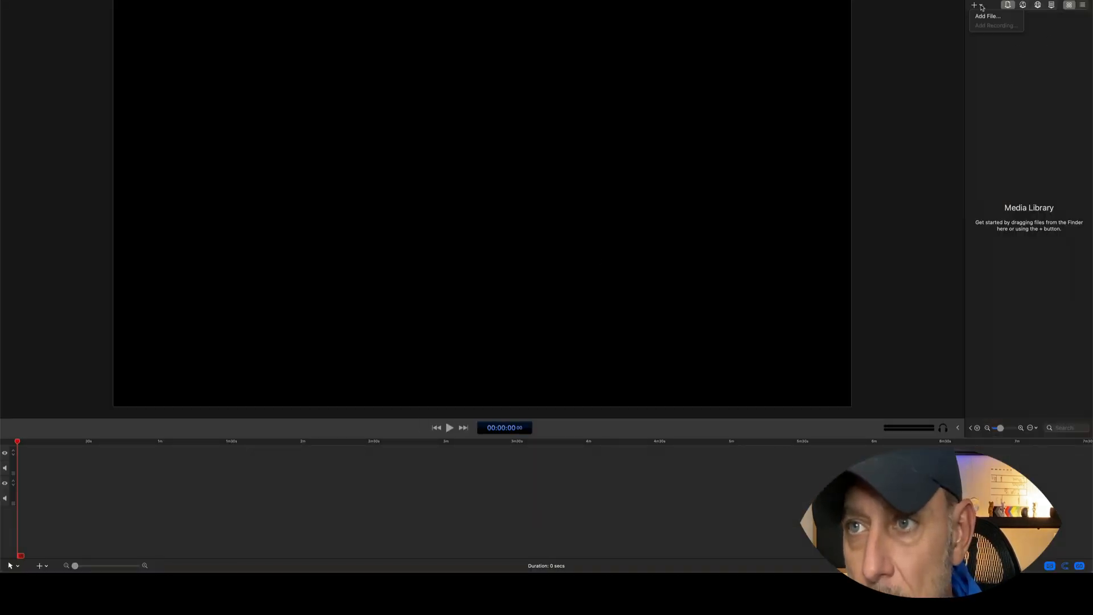
left_click(988, 16)
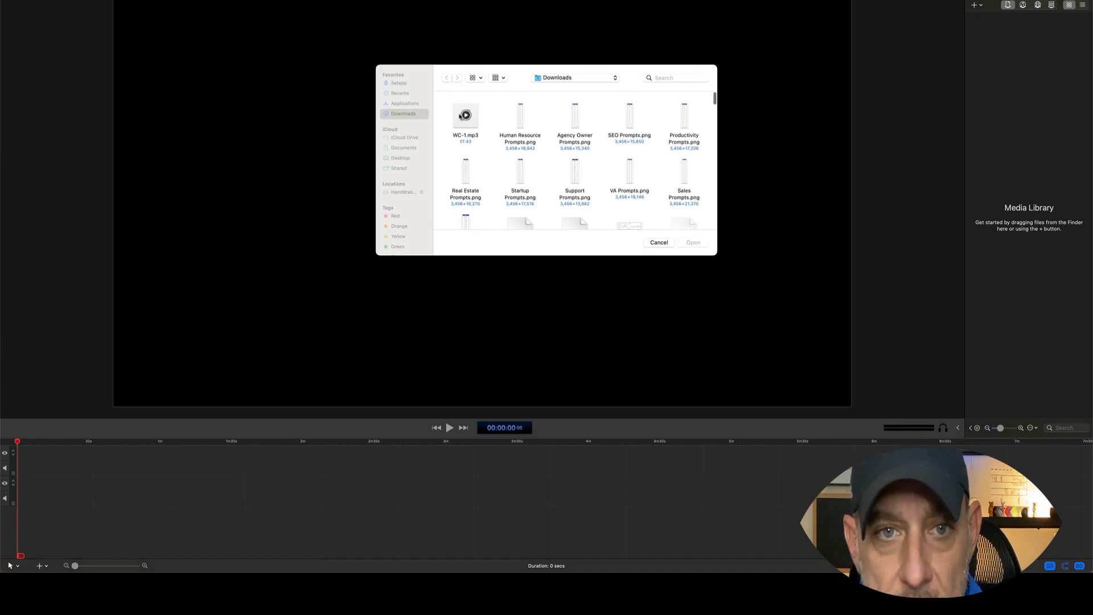
left_click(460, 116)
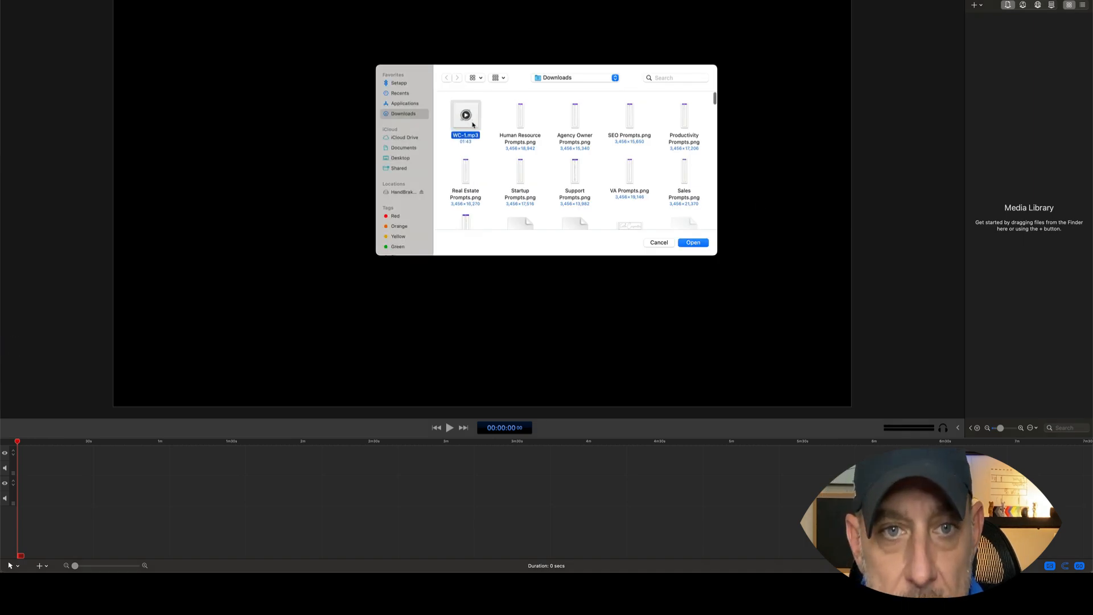
left_click(693, 242)
left_click_drag(995, 40, 2, 462)
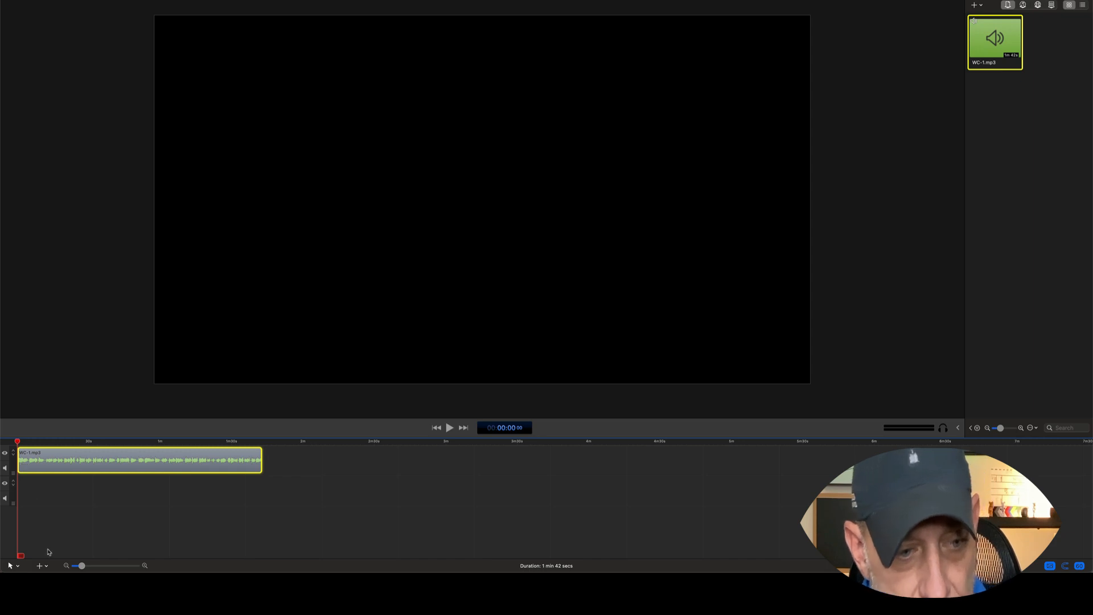
Play the opening of the voiceover, pause it, and move the WC-1.mp3 clip down to a lower timeline track
left_click_drag(82, 566, 94, 565)
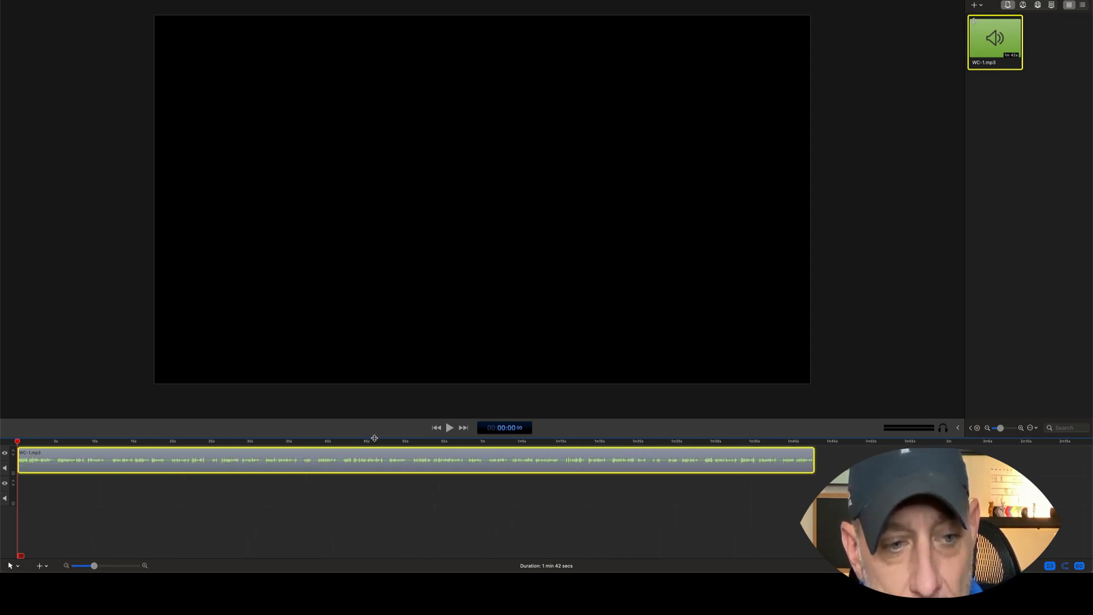
key("space")
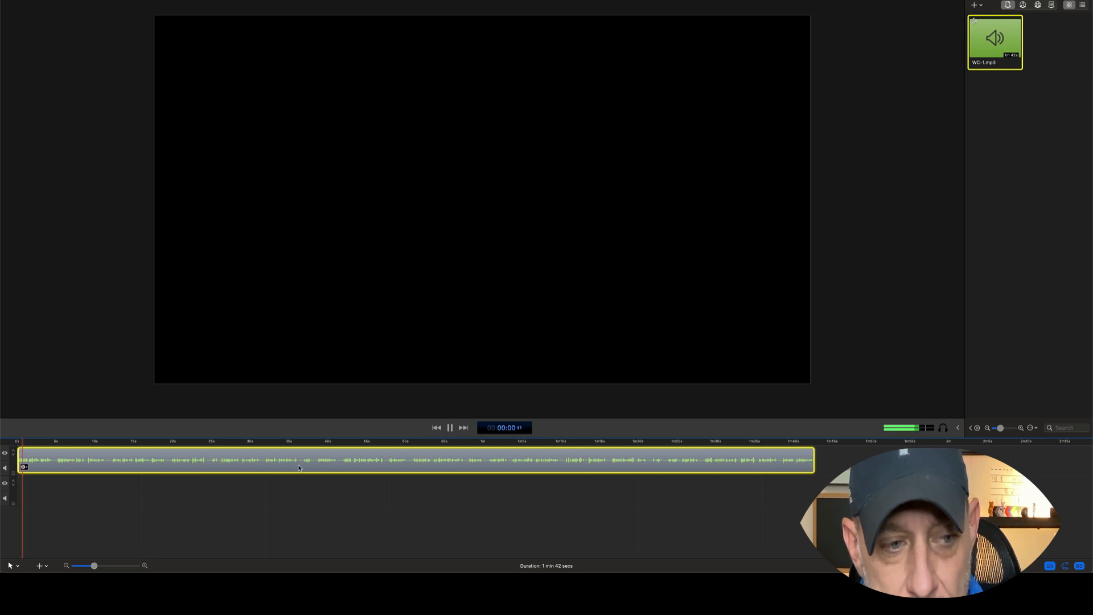
left_click(450, 428)
left_click_drag(412, 464, 409, 553)
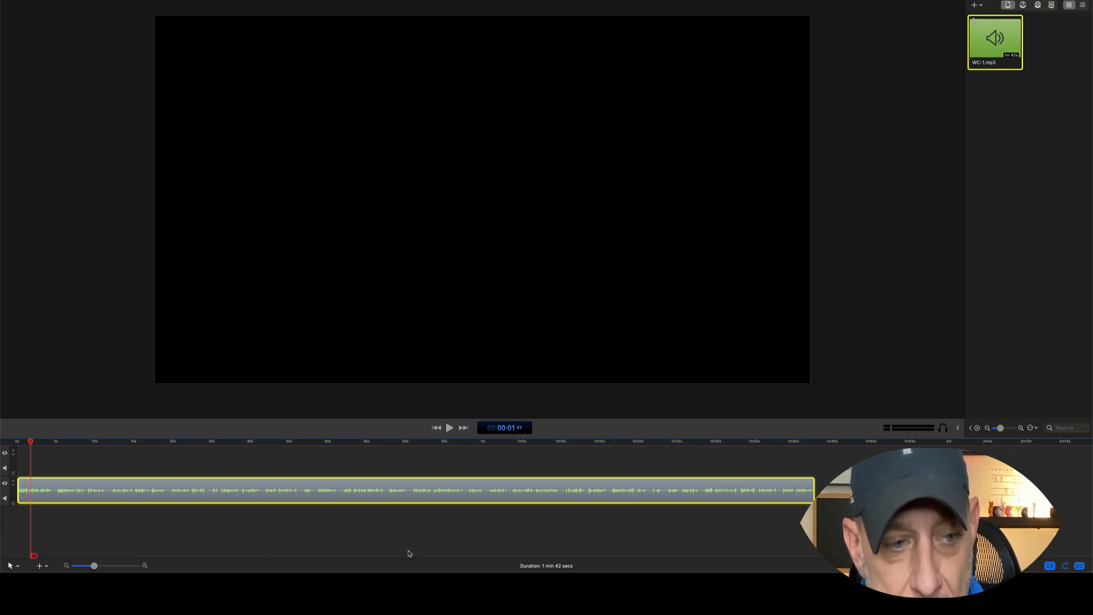
left_click_drag(427, 490, 444, 564)
scroll(446, 524, "up", 3)
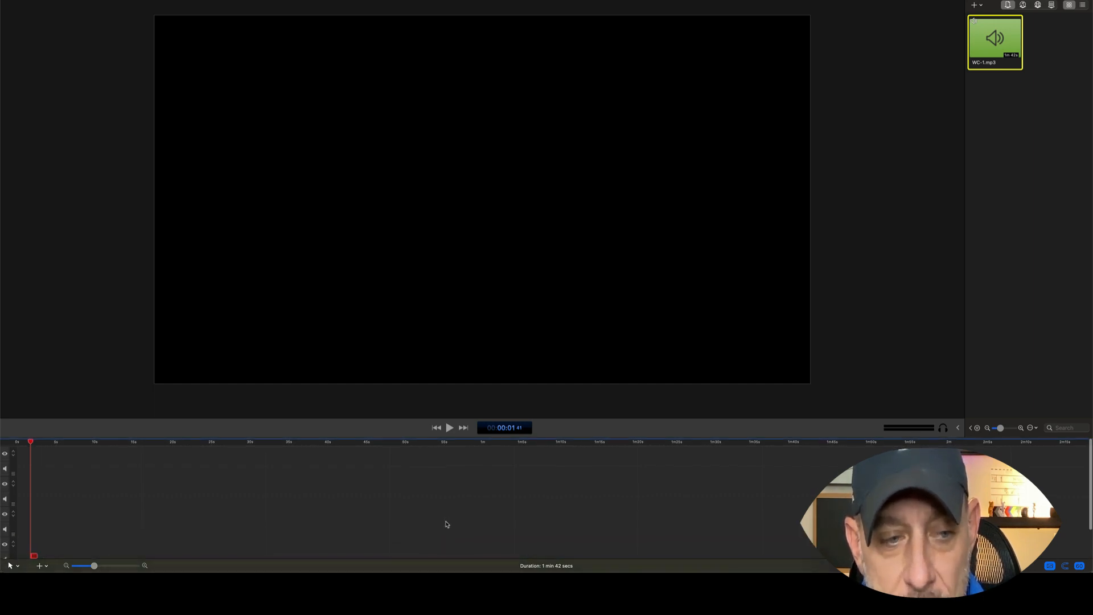
scroll(447, 524, "down", 2)
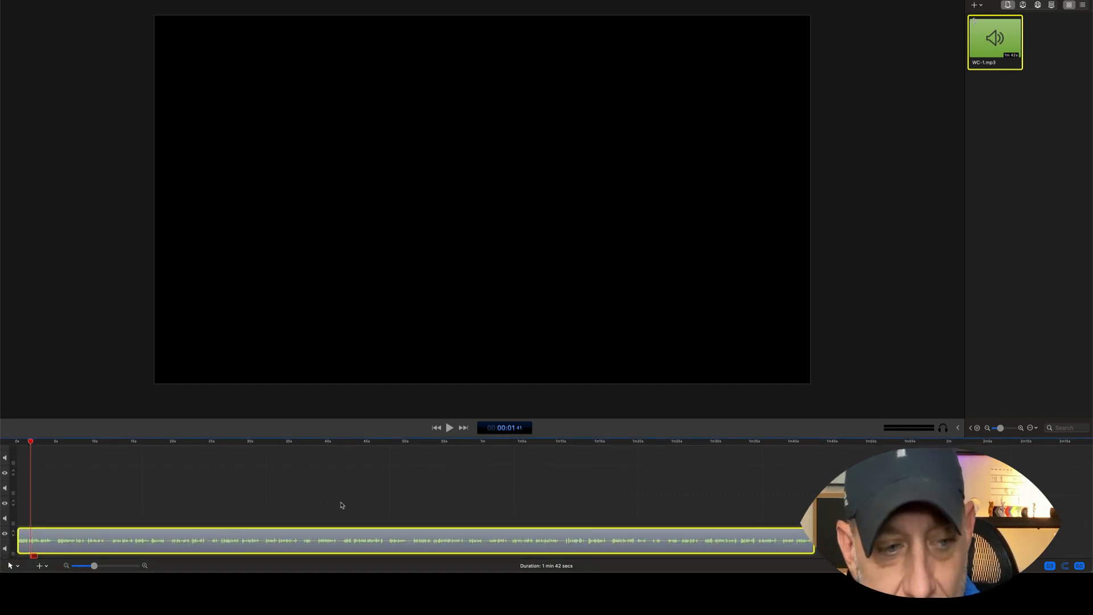
Listen through the voiceover for cut points and split the clip at about 41 seconds and 1 minute 10 seconds
left_click(449, 428)
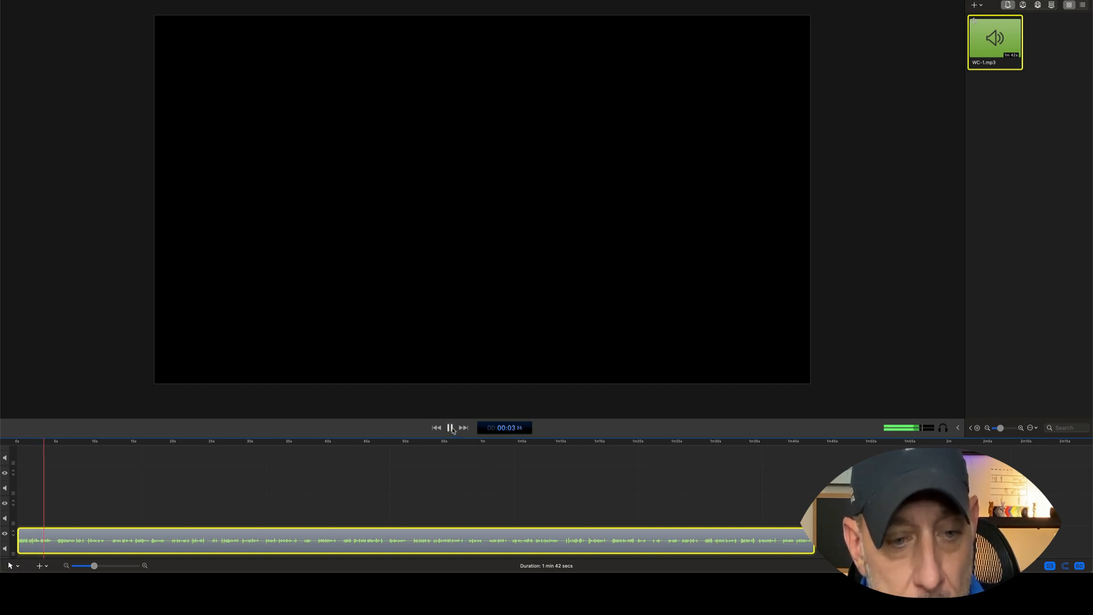
left_click(308, 444)
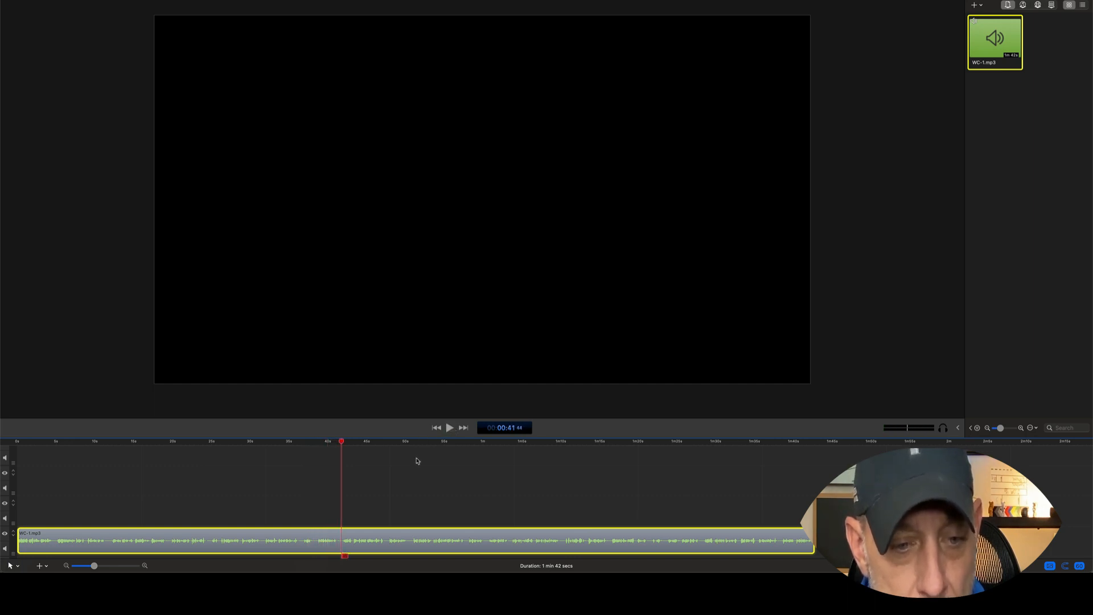
key("t")
left_click_drag(408, 443, 465, 444)
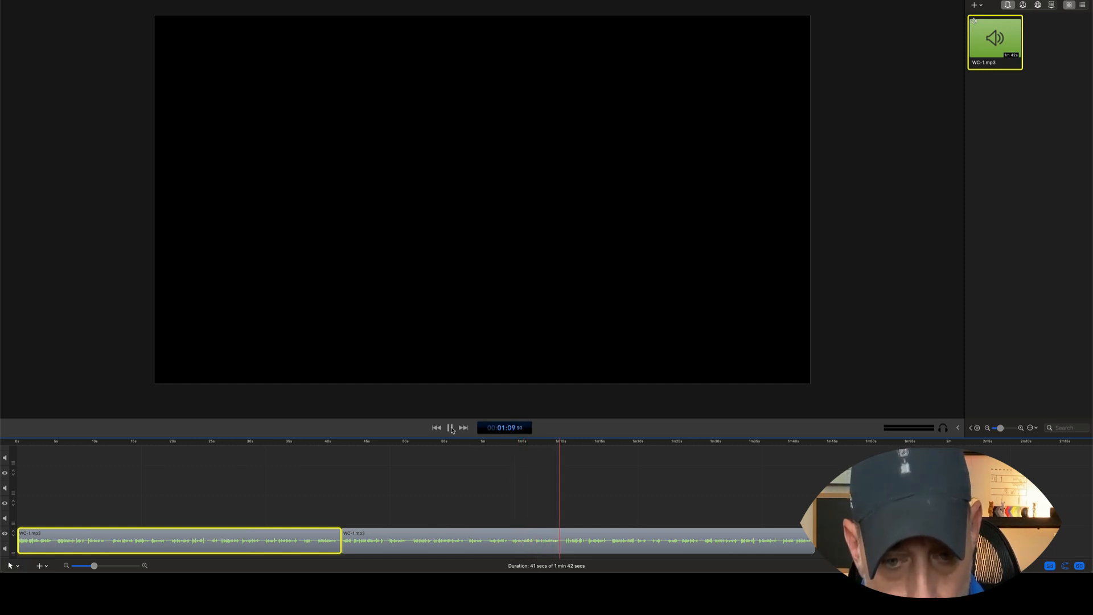
left_click(524, 465)
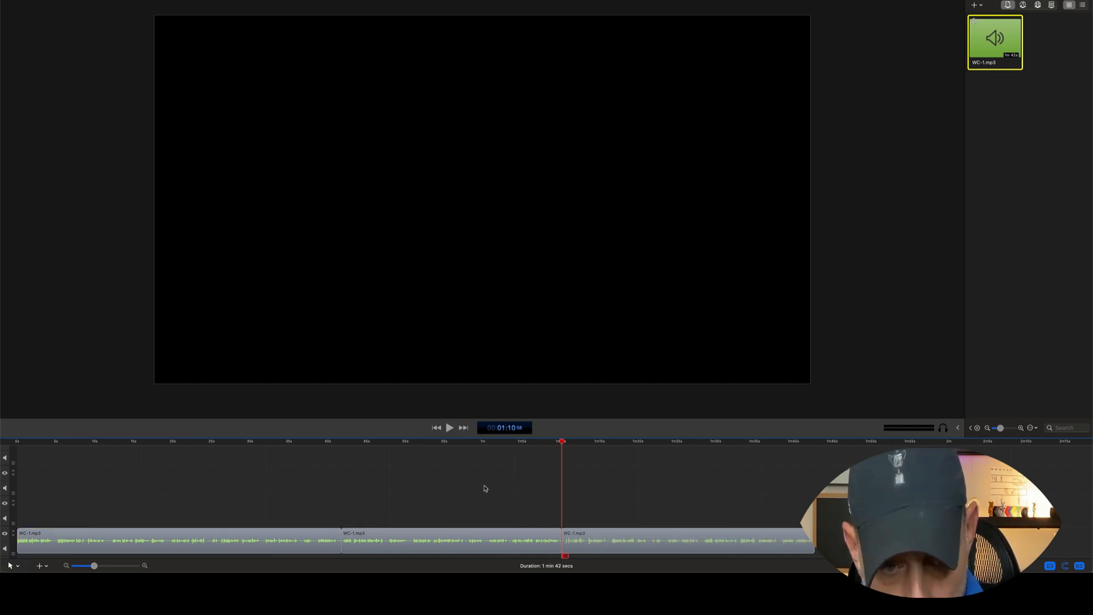
Move the middle voiceover segment to a higher track beyond the end of the last segment, and switch back to WellSaid Studio in Chrome
left_click_drag(349, 544, 846, 463)
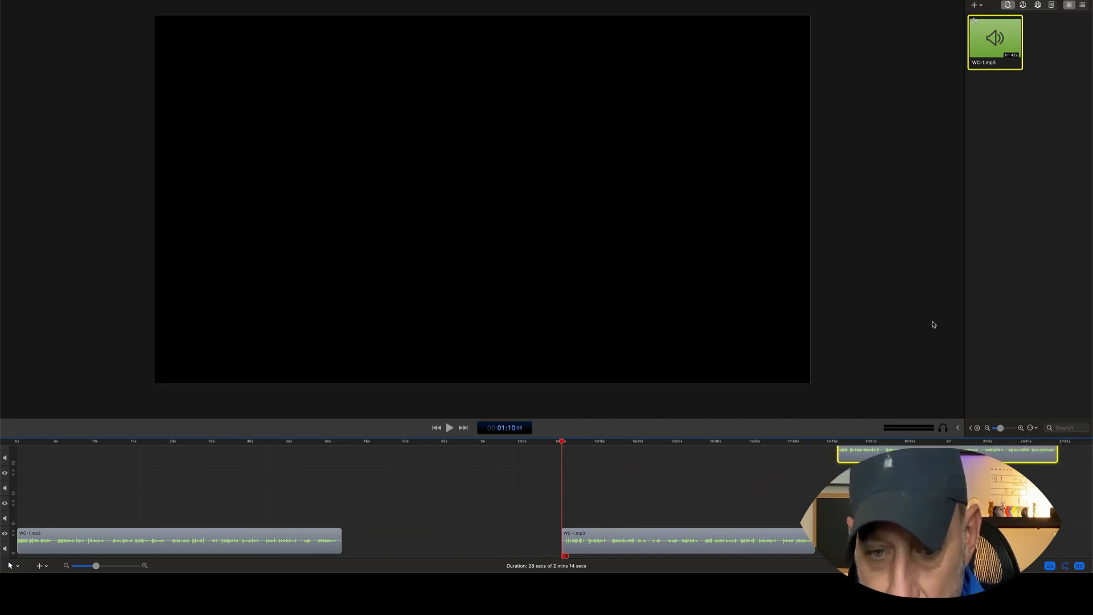
mouse_move(2, 239)
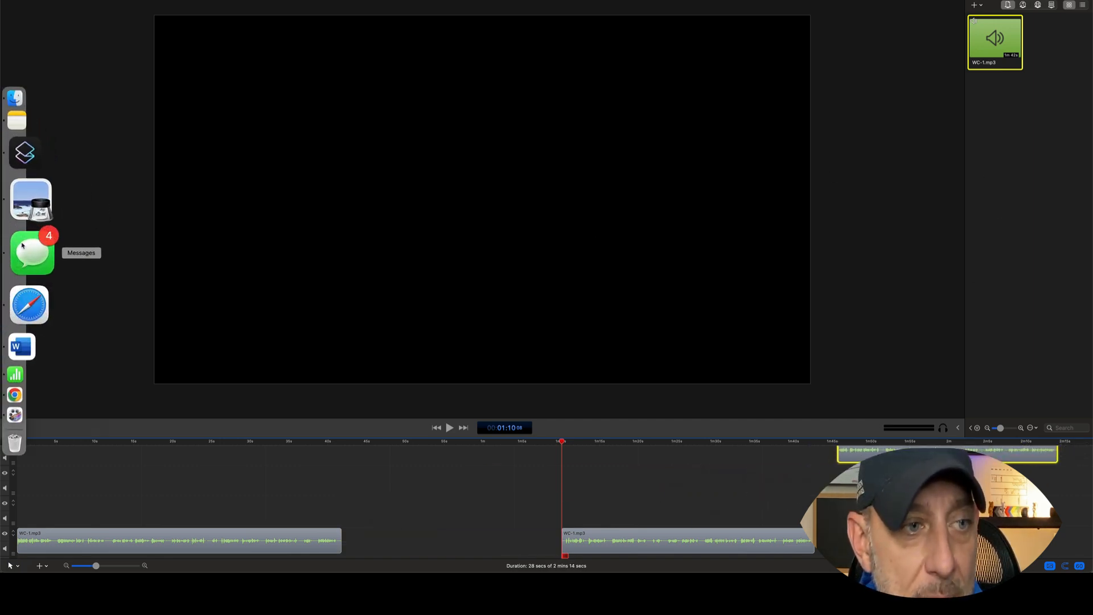
left_click(29, 342)
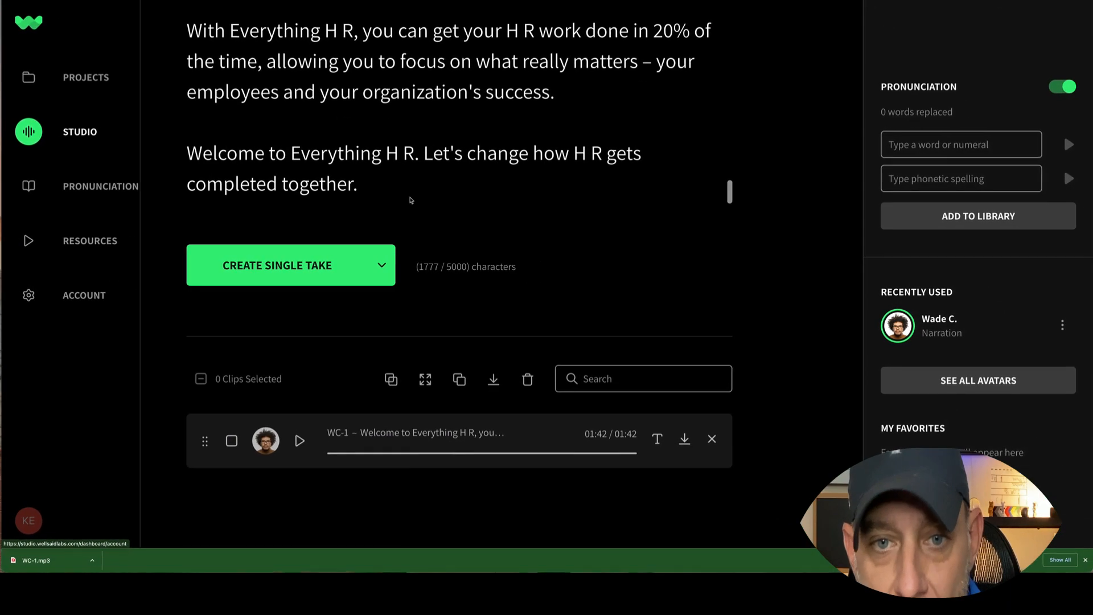
Select and copy the three customer testimonials from the full script in the text editor
scroll(372, 194, "up", 1)
scroll(373, 194, "up", 5)
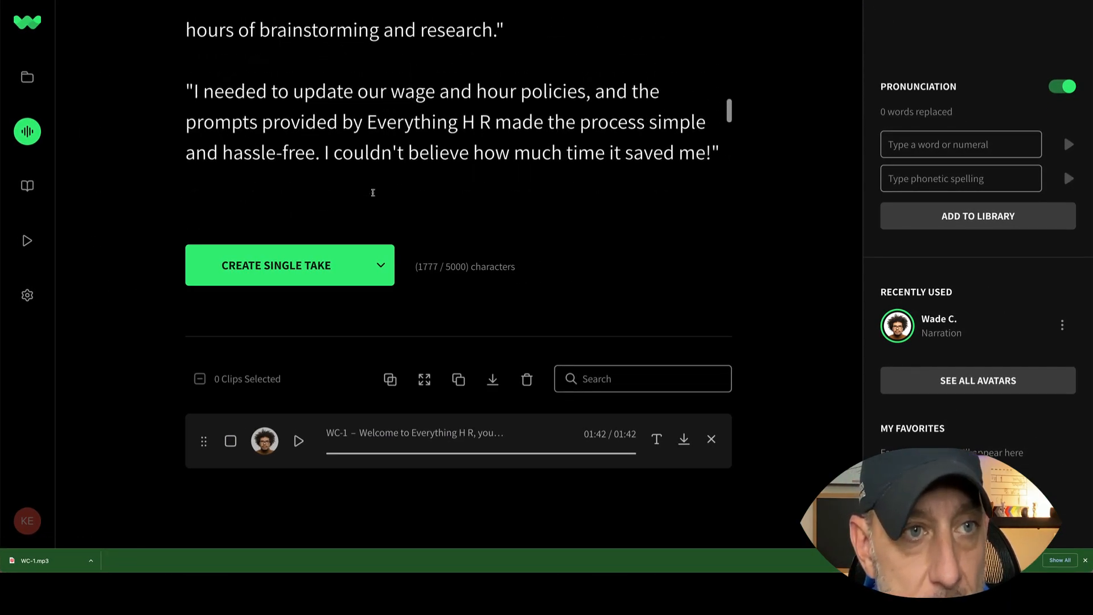
scroll(371, 189, "up", 2)
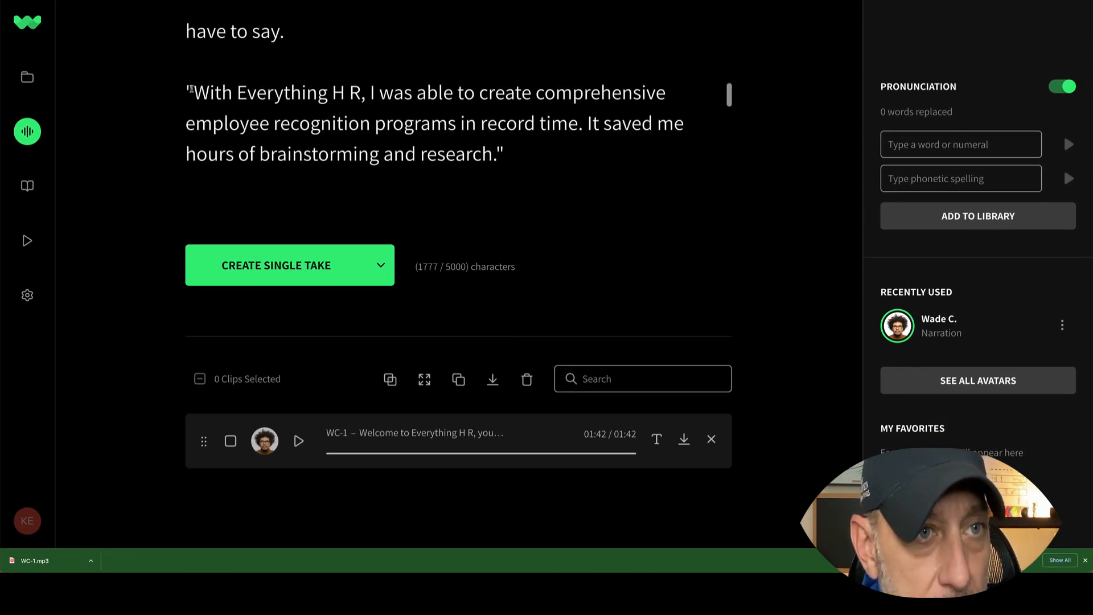
left_click_drag(187, 87, 649, 183)
scroll(209, 127, "up", 12)
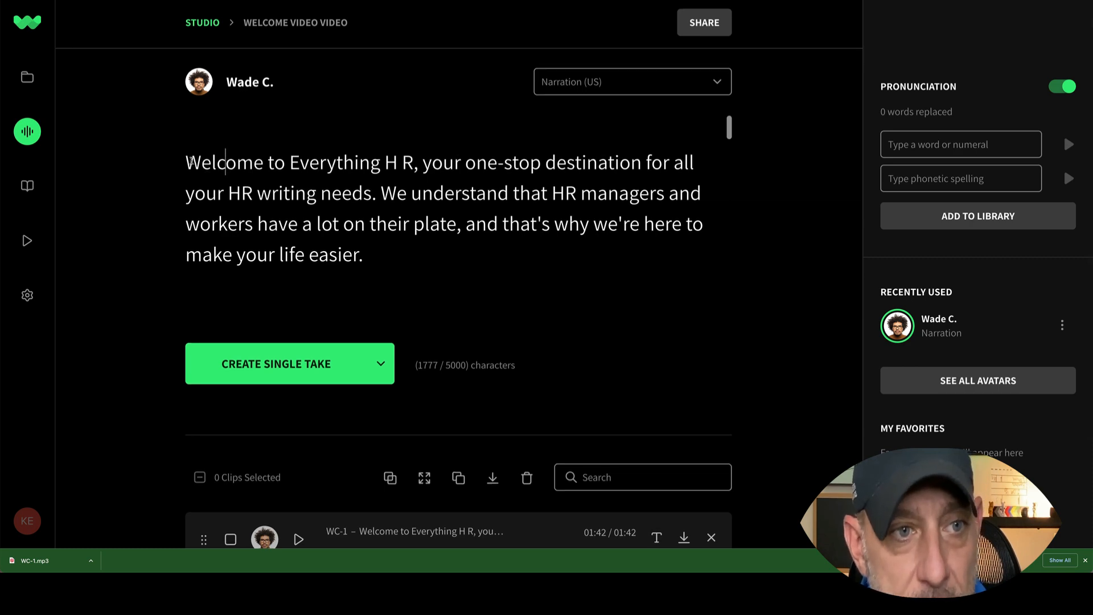
left_click_drag(187, 165, 527, 385)
key("ctrl+c")
key("BackSpace")
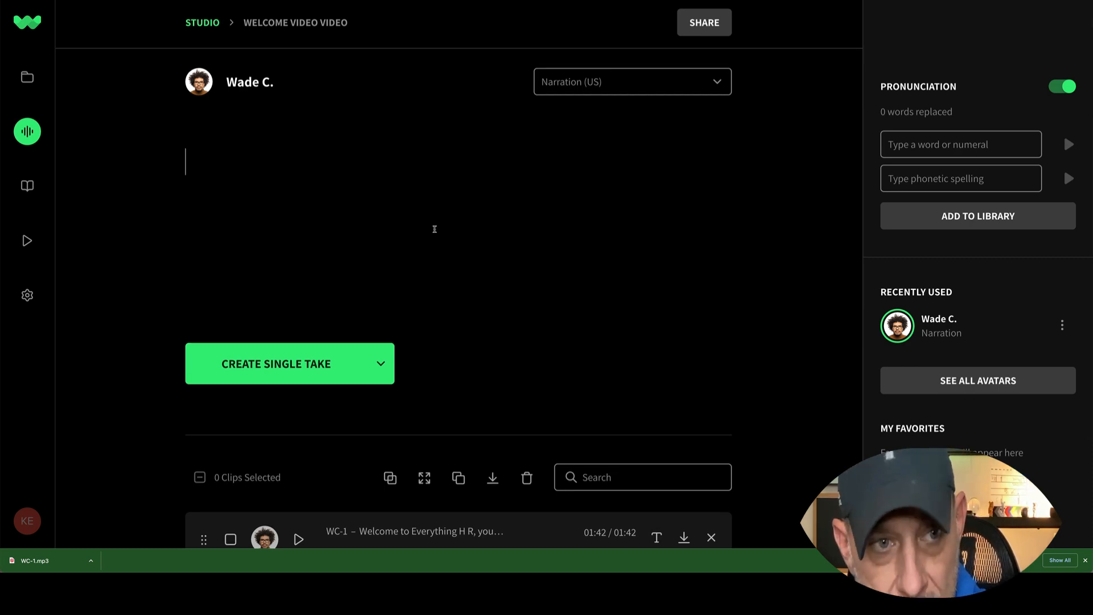
scroll(536, 313, "down", 3)
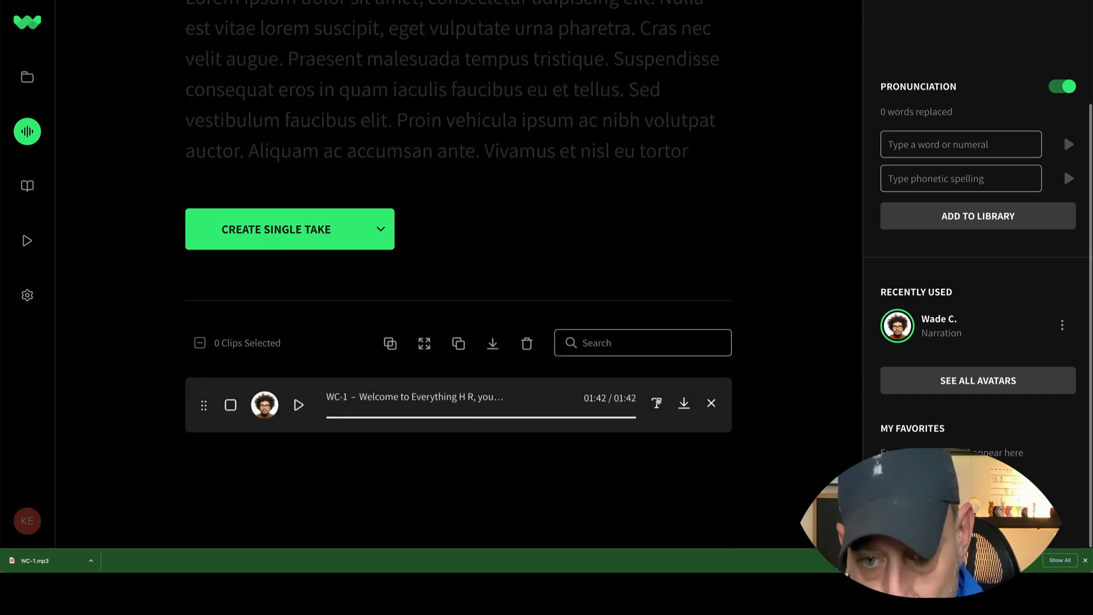
scroll(536, 313, "up", 3)
key("ctrl+v")
scroll(549, 268, "down", 3)
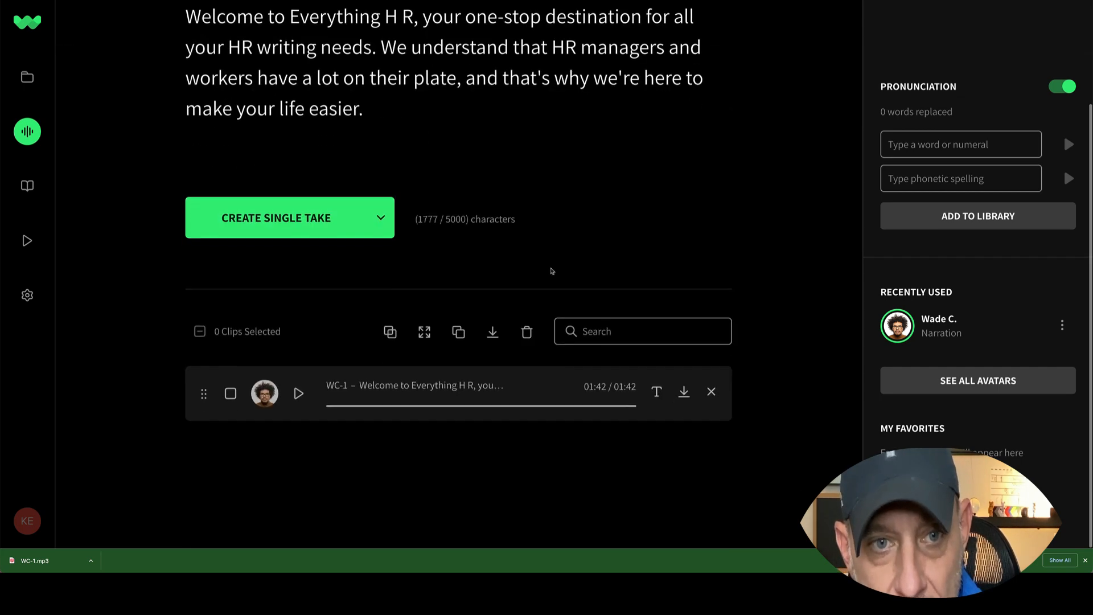
scroll(552, 96, "down", 10)
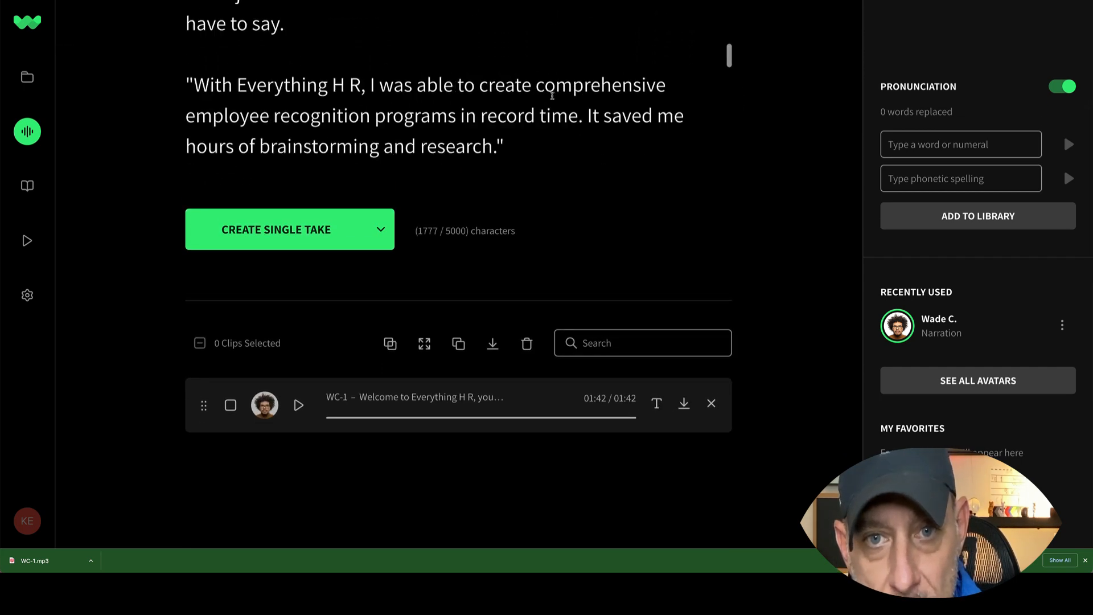
scroll(632, 342, "up", 3)
scroll(288, 178, "up", 9)
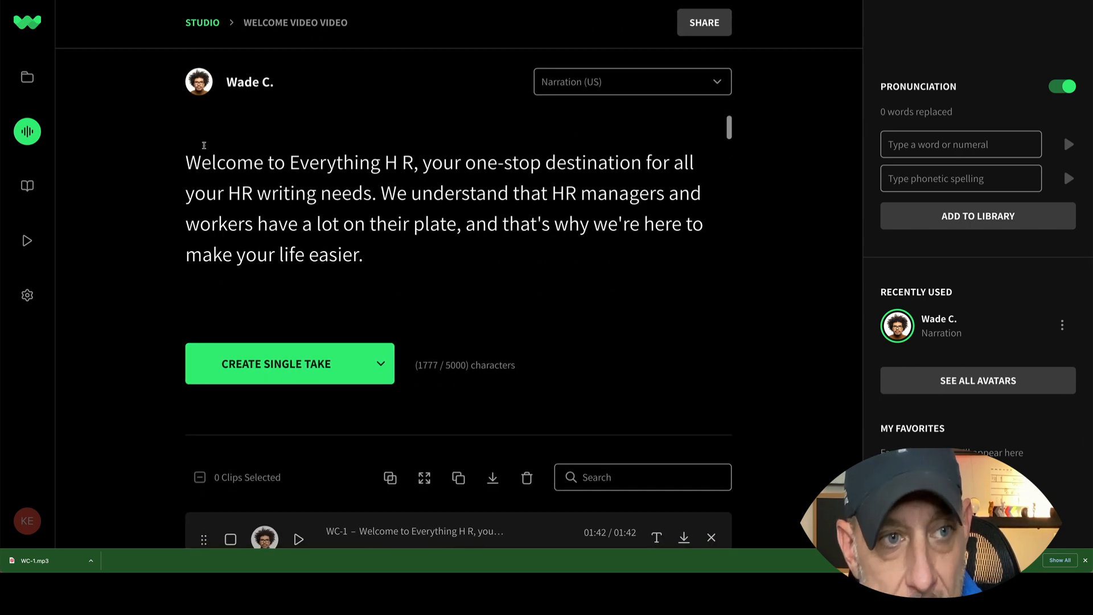
Replace the full script with the copied testimonials and keep only the first one, about employee recognition programs
left_click_drag(191, 151, 573, 527)
key("BackSpace")
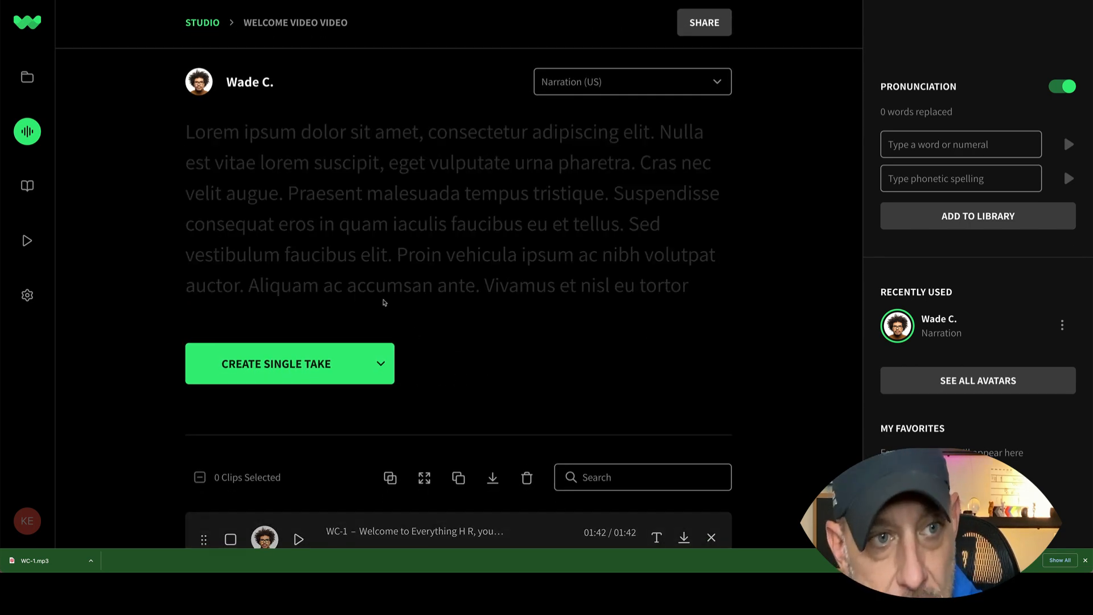
key("ctrl+v")
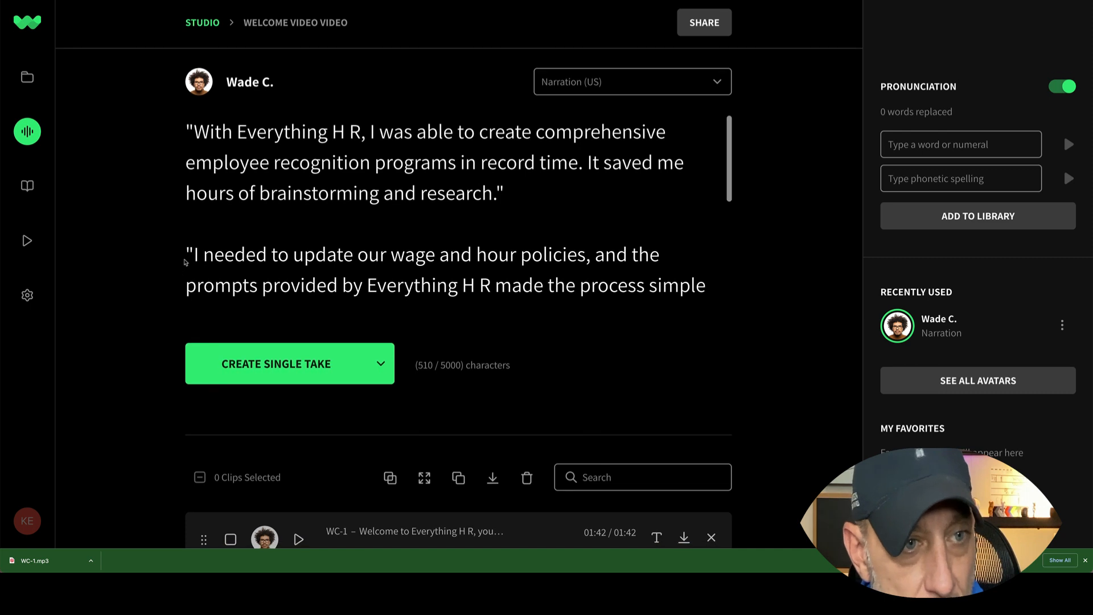
left_click_drag(189, 251, 563, 415)
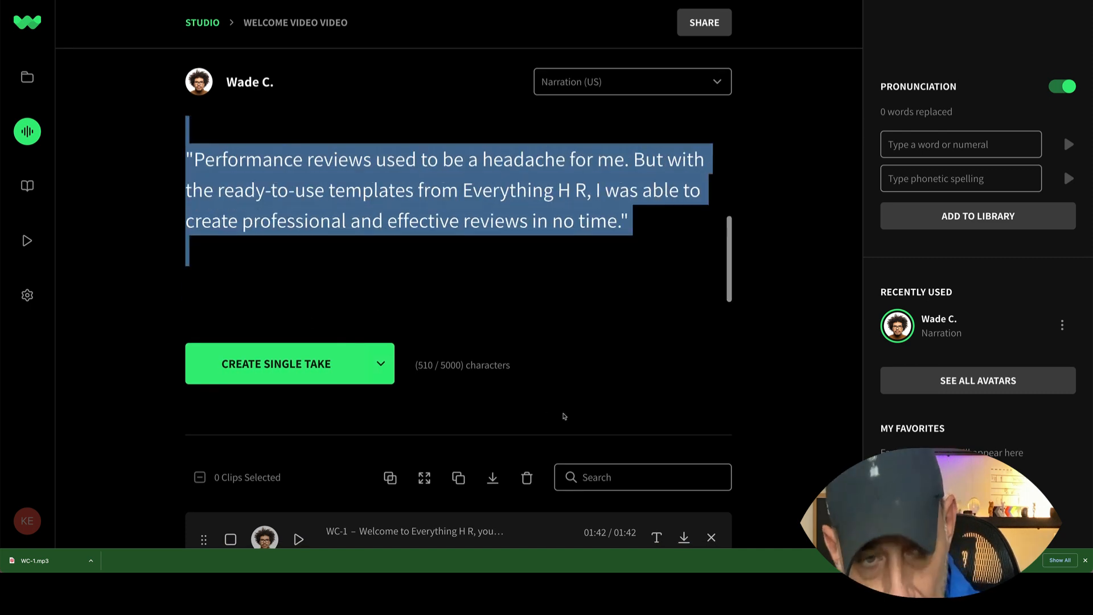
key("BackSpace")
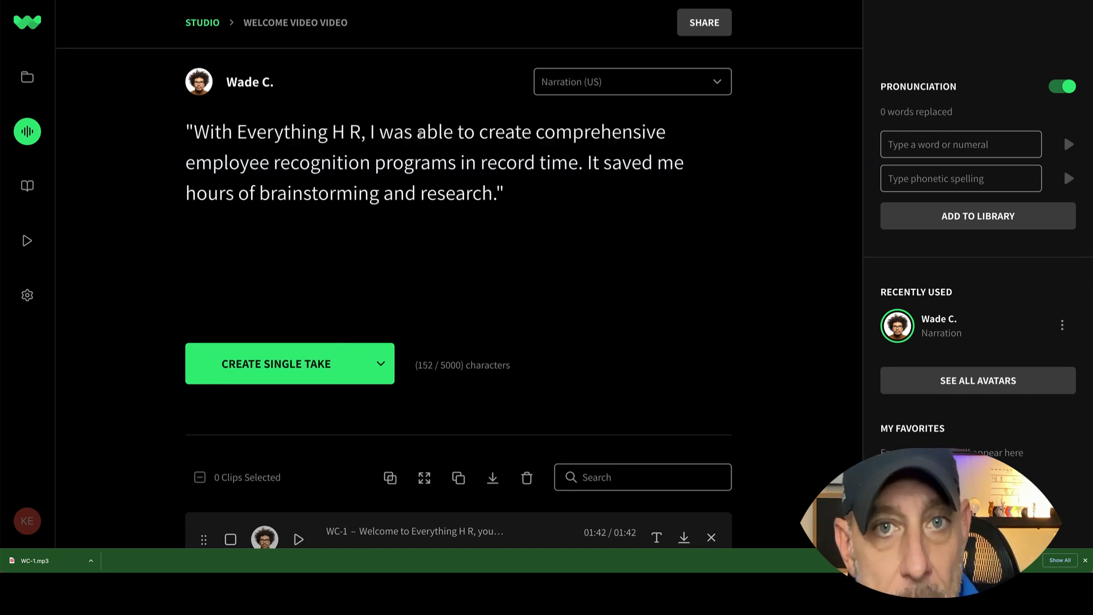
Switch the voice to Jordan T. with the Narration (US) style and create a single take of the first testimonial
left_click(606, 84)
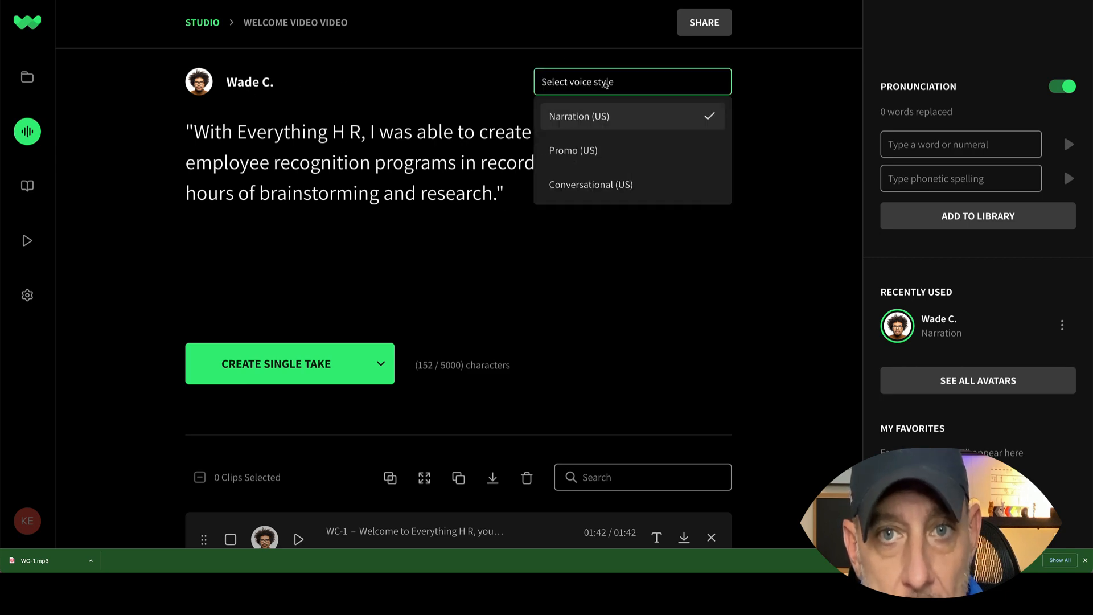
left_click(578, 74)
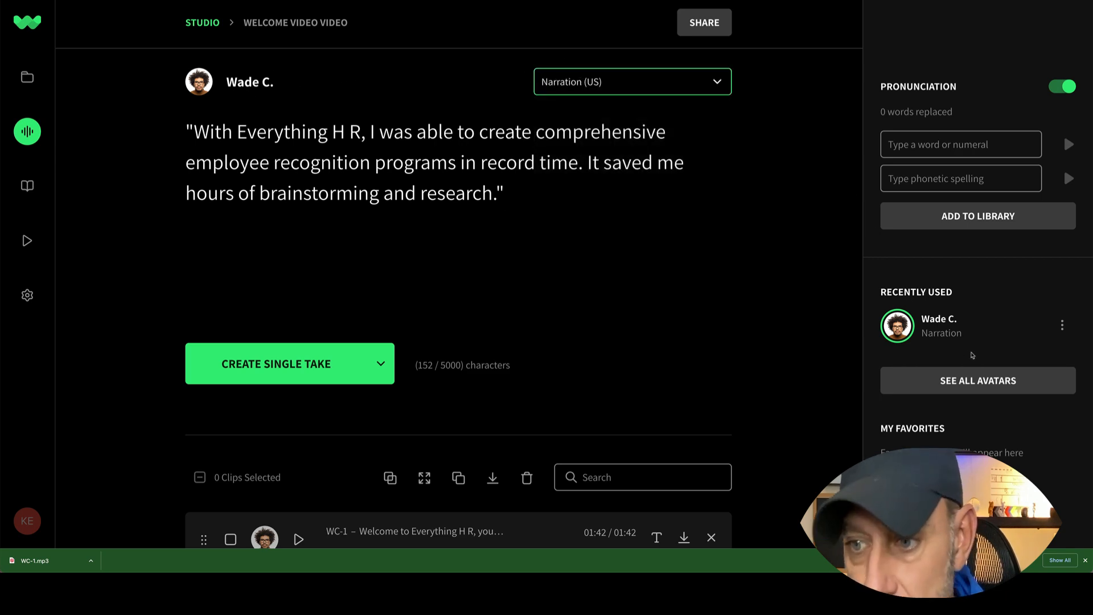
left_click(977, 380)
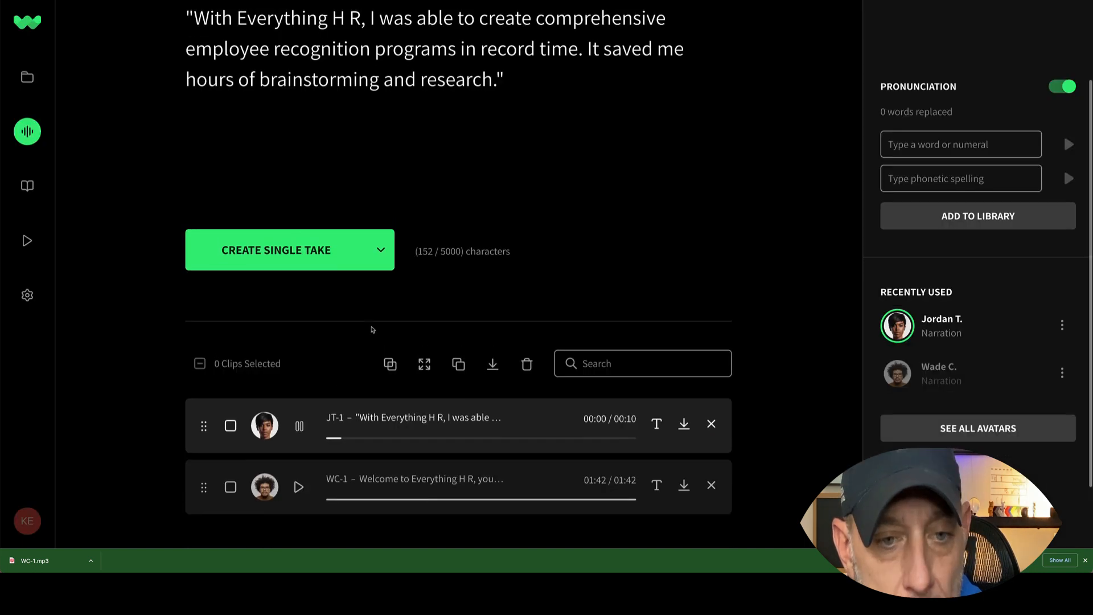
scroll(398, 275, "up", 2)
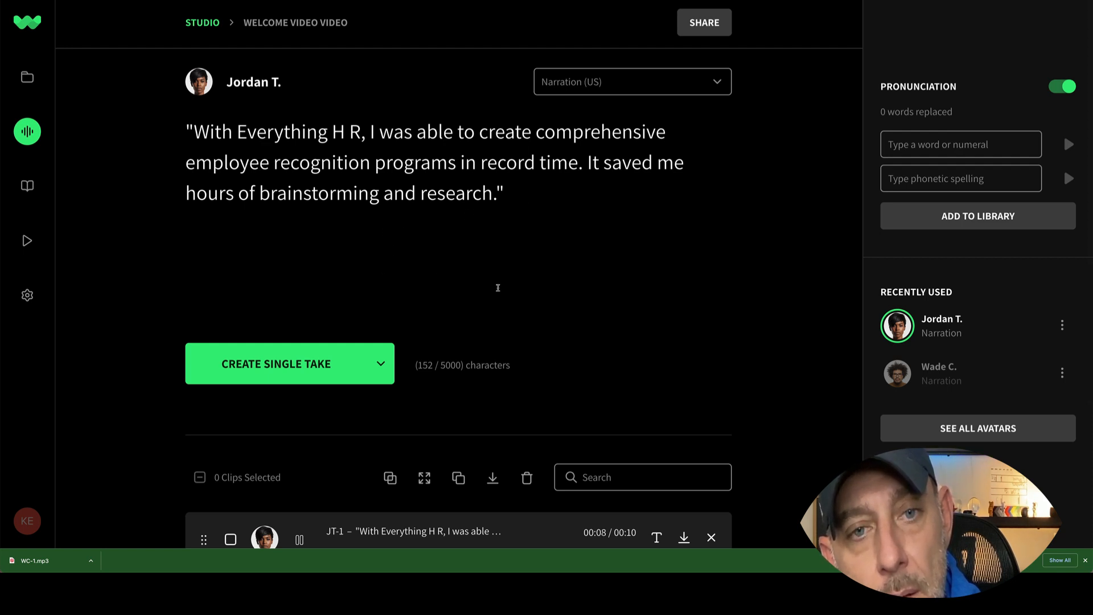
Download the JT-1 clip as an .mp3 file
scroll(498, 288, "down", 3)
left_click(682, 370)
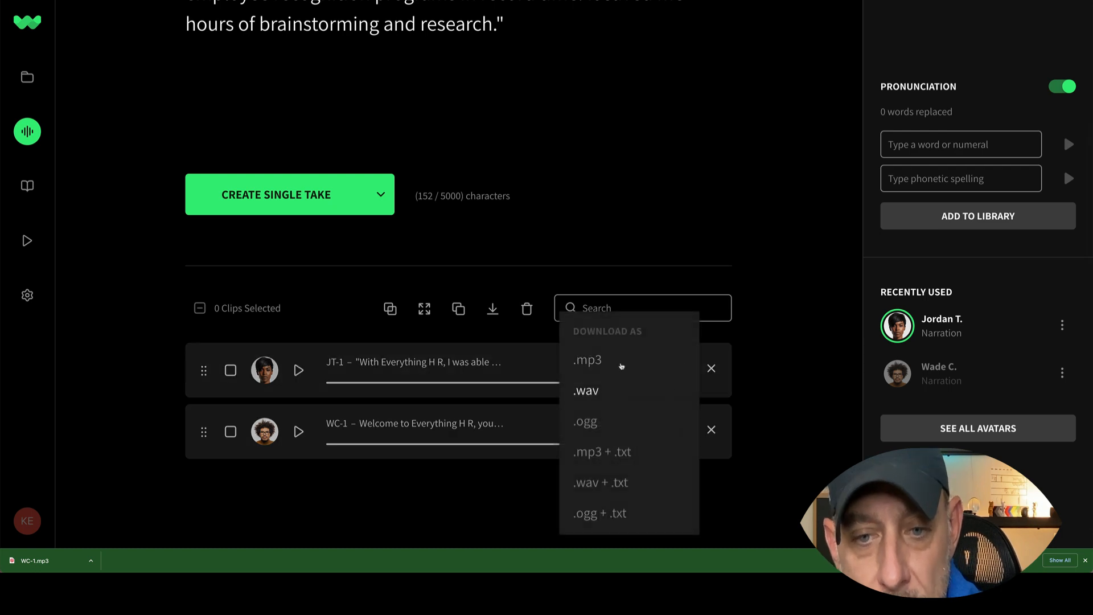
left_click(622, 366)
Replace the text with the copied testimonials and keep only the second one, about wage and hour policies
scroll(570, 250, "up", 3)
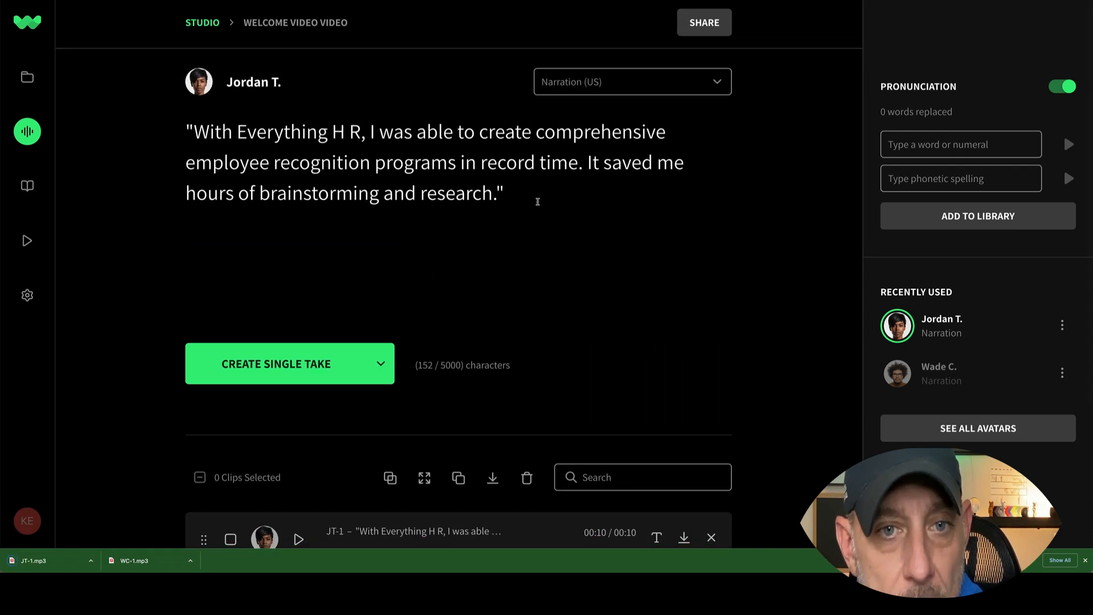
left_click_drag(538, 202, 143, 118)
key("BackSpace")
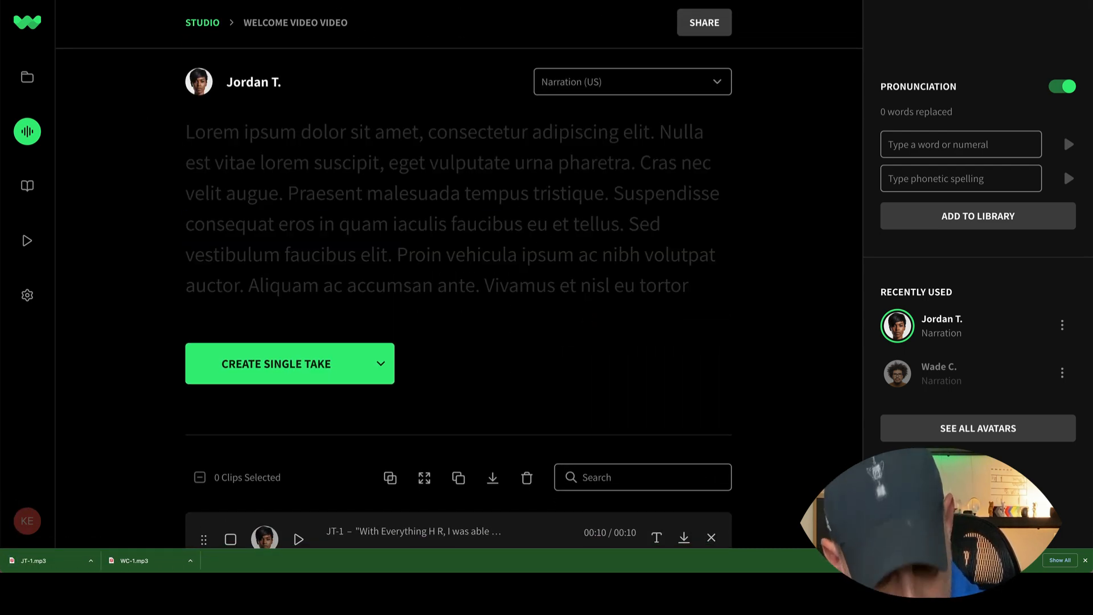
key("ctrl+v")
scroll(228, 185, "down", 2)
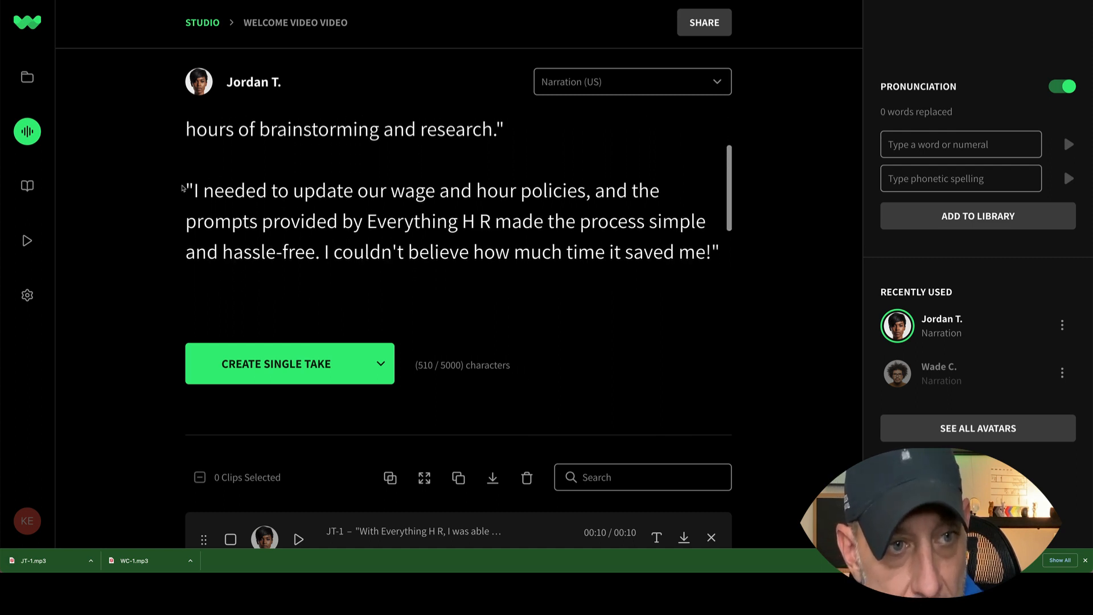
scroll(246, 196, "down", 2)
scroll(246, 198, "up", 2)
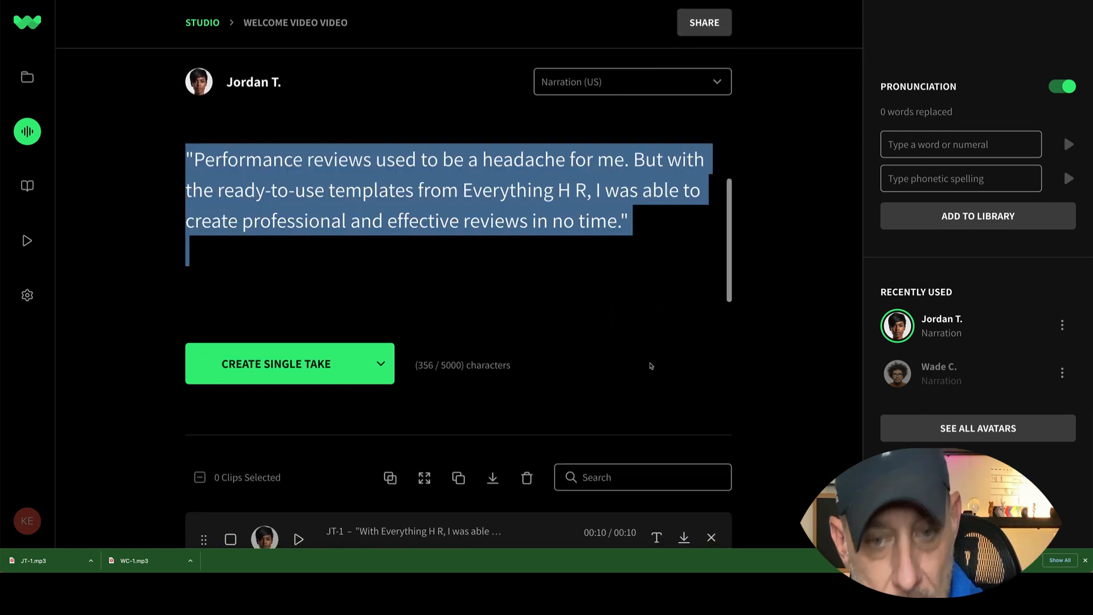
key("BackSpace")
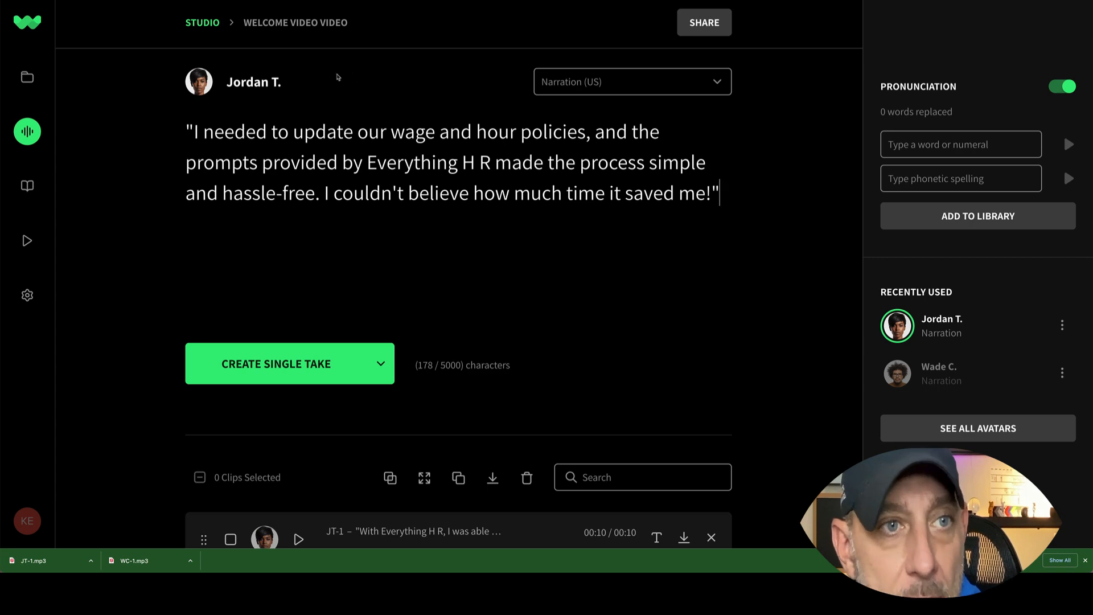
Switch the voice to Garry J., create a single take of the wage and hour testimonial, and play it
left_click(978, 428)
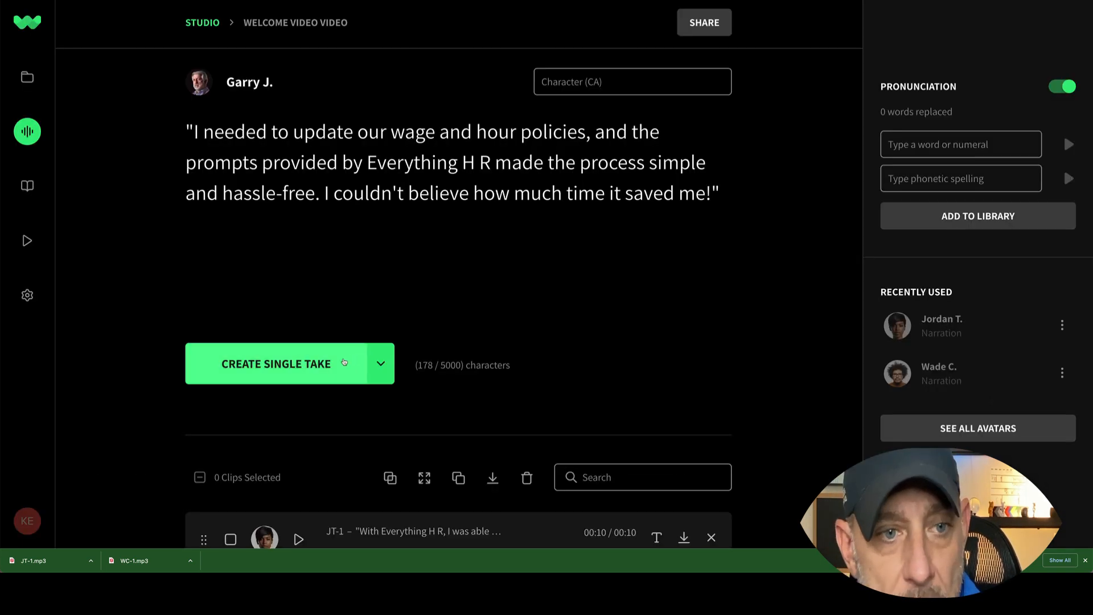
left_click(343, 362)
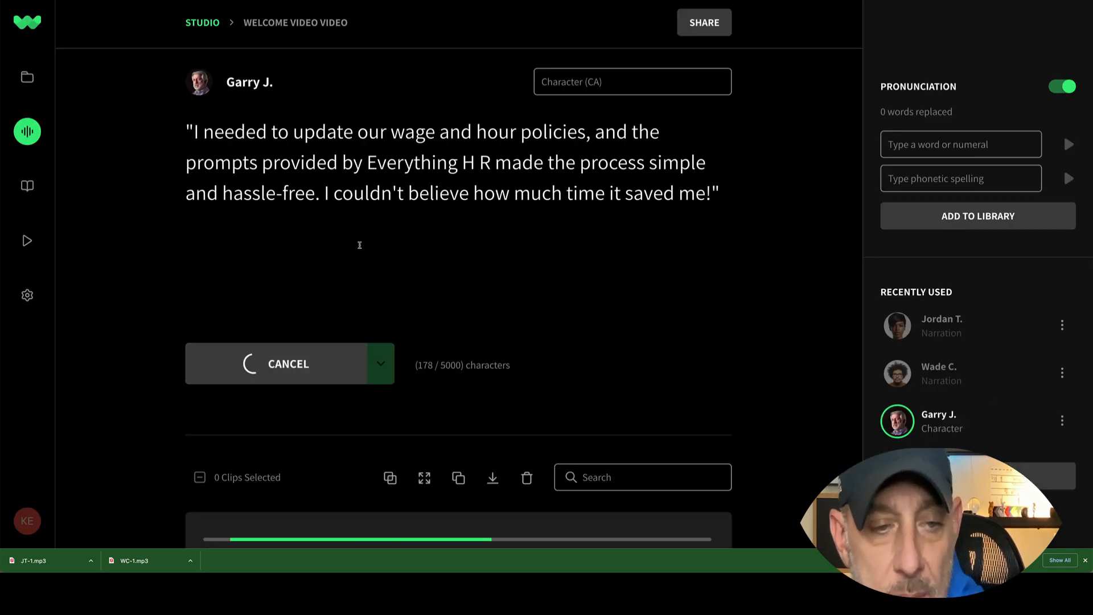
scroll(314, 374, "down", 2)
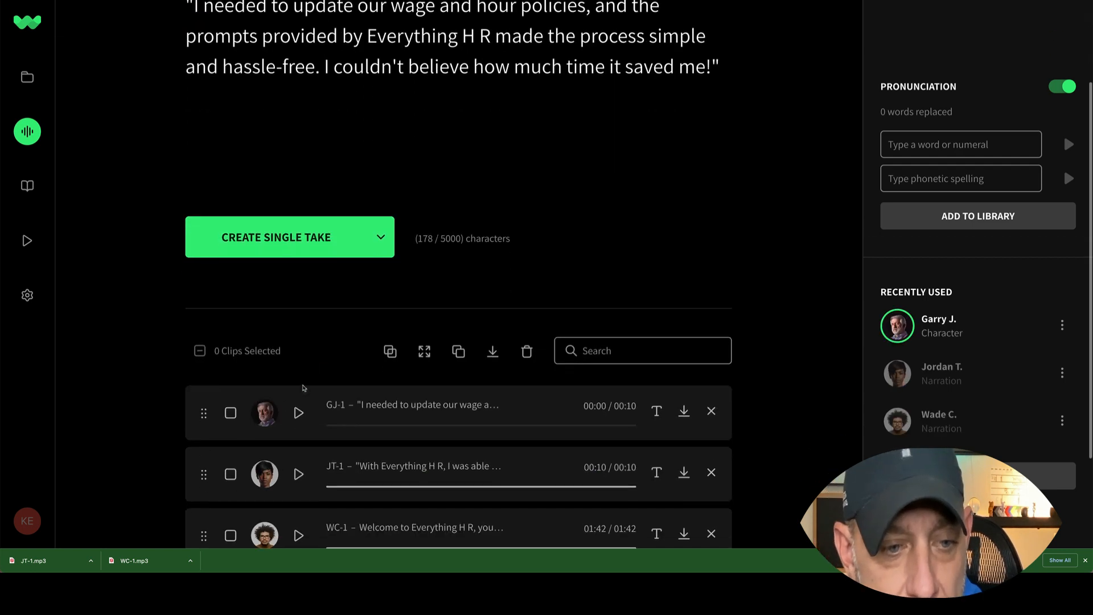
left_click(298, 413)
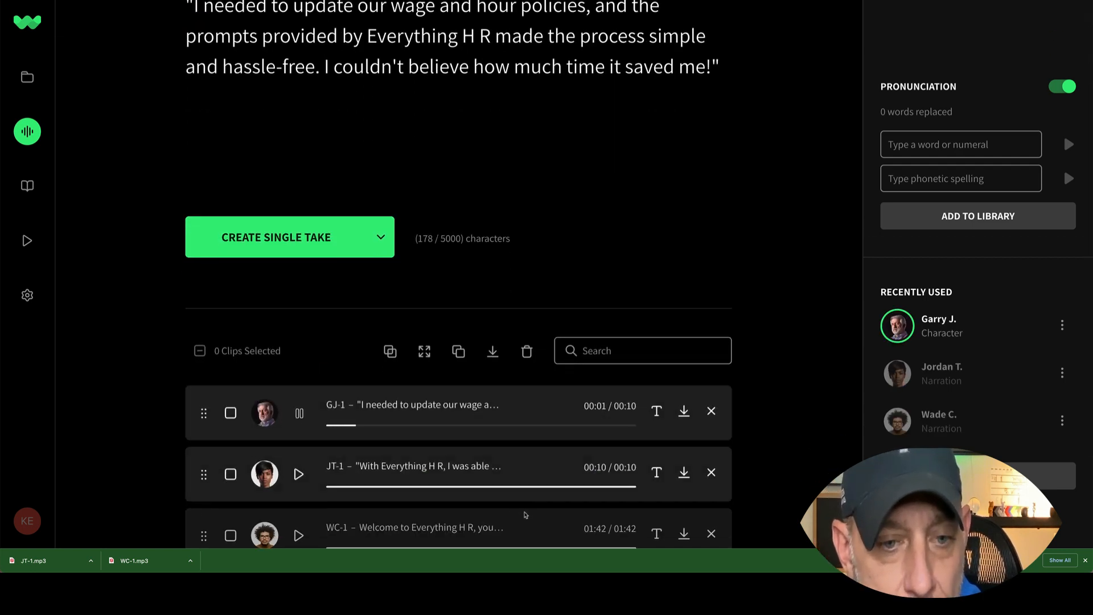
Close the browser's downloads bar and replace the text with the third testimonial, about performance reviews
left_click(1086, 561)
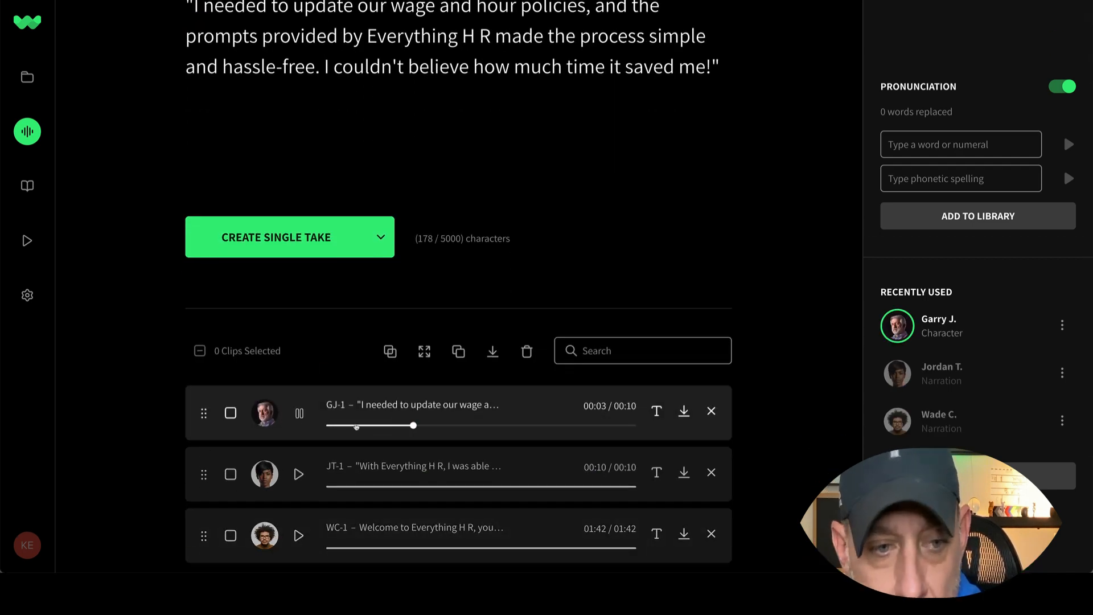
scroll(352, 383, "up", 1)
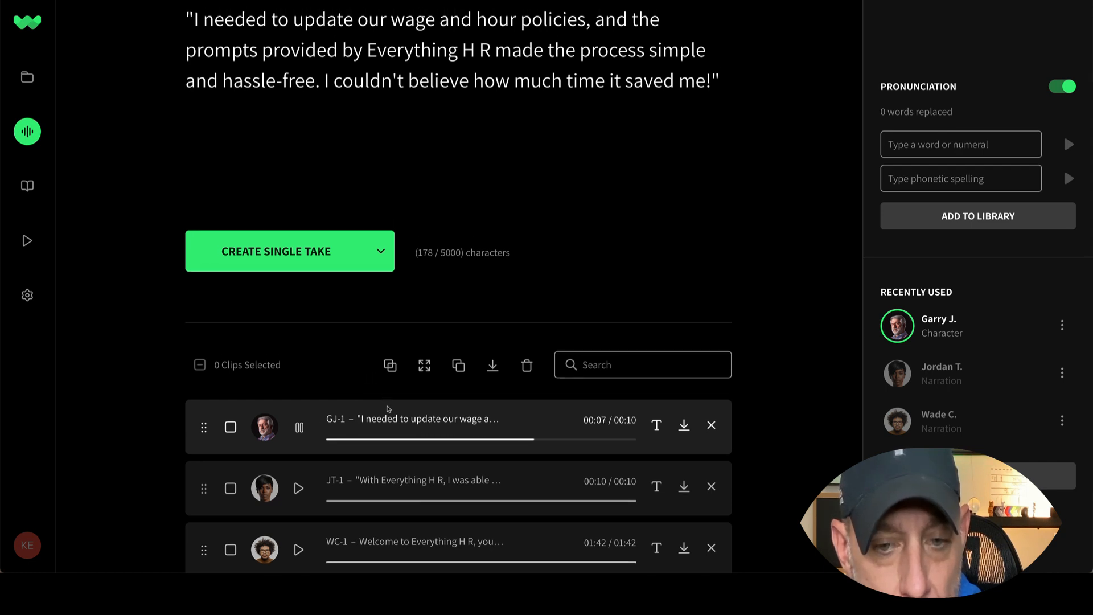
scroll(392, 399, "up", 1)
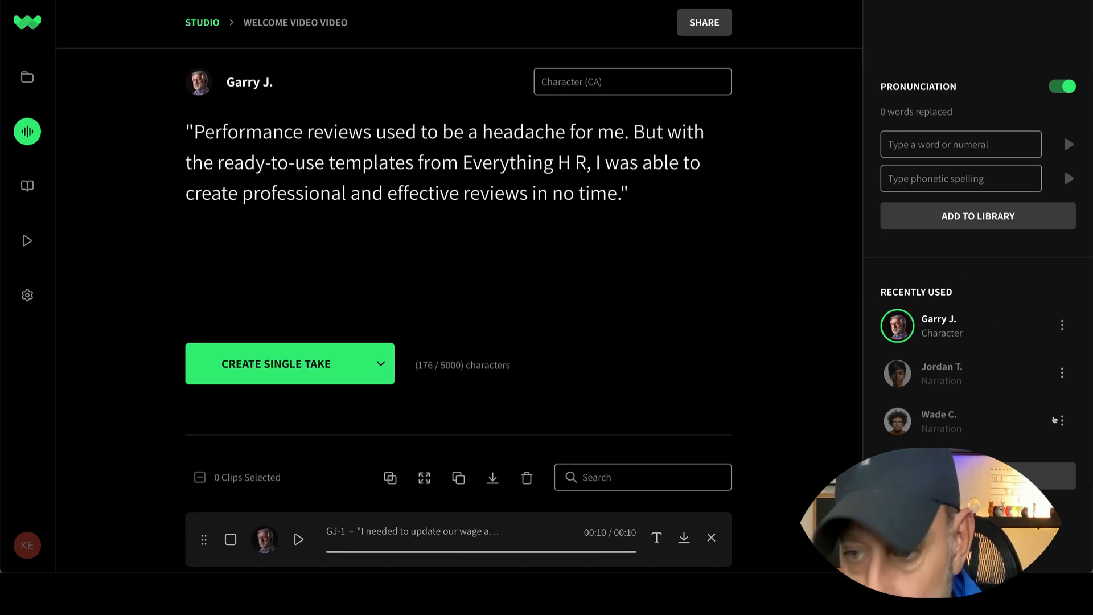
Preview the James B. voice among the avatars, select it, and create a single take of the performance reviews testimonial
left_click(200, 81)
scroll(803, 327, "down", 4)
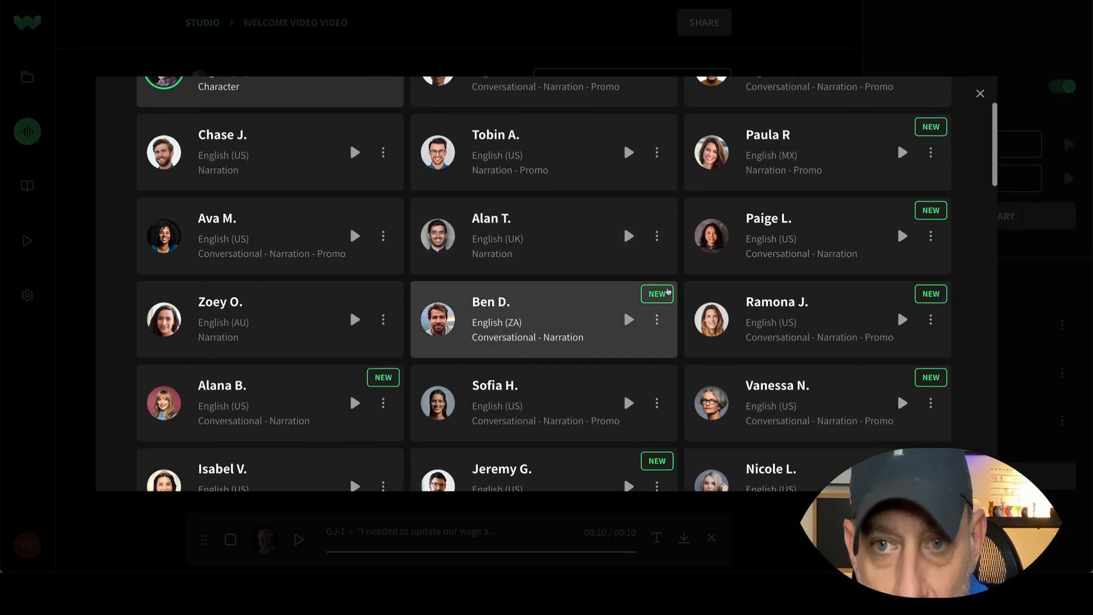
scroll(758, 286, "down", 10)
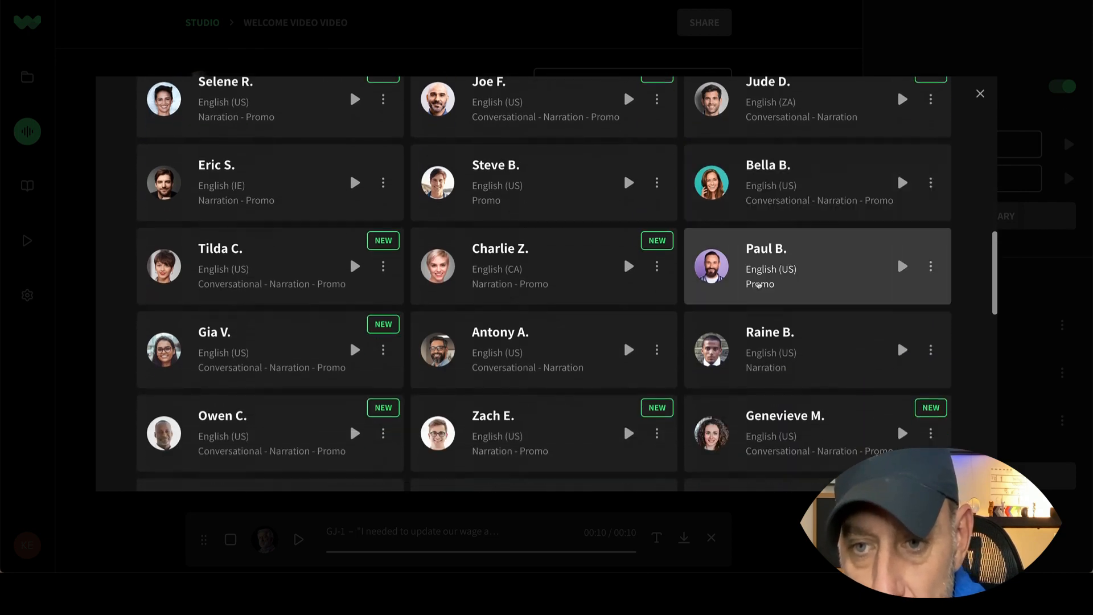
scroll(905, 287, "down", 1)
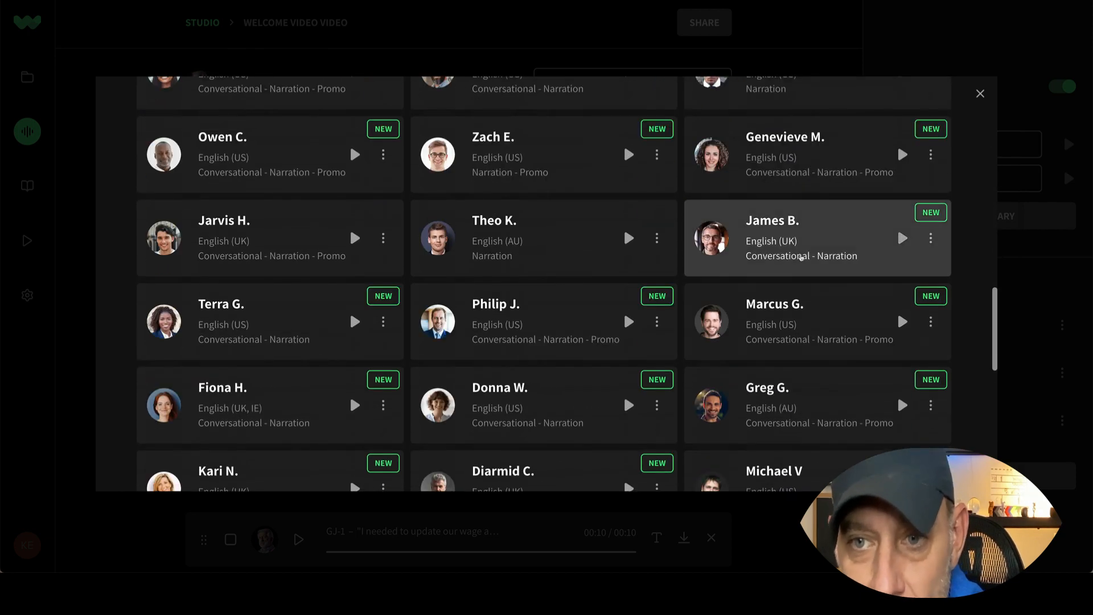
left_click(903, 238)
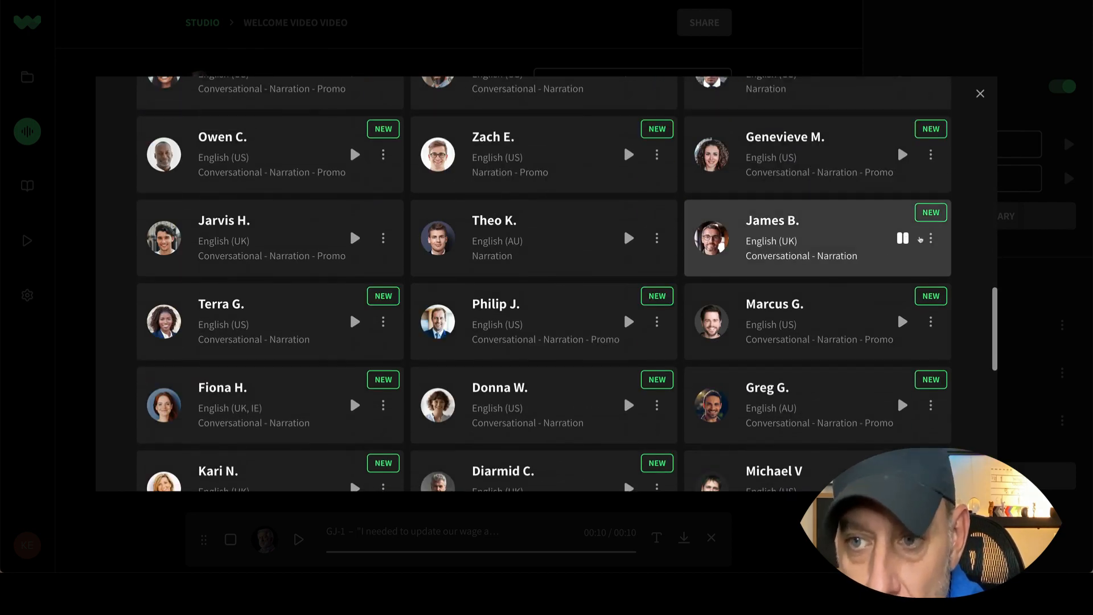
left_click(854, 239)
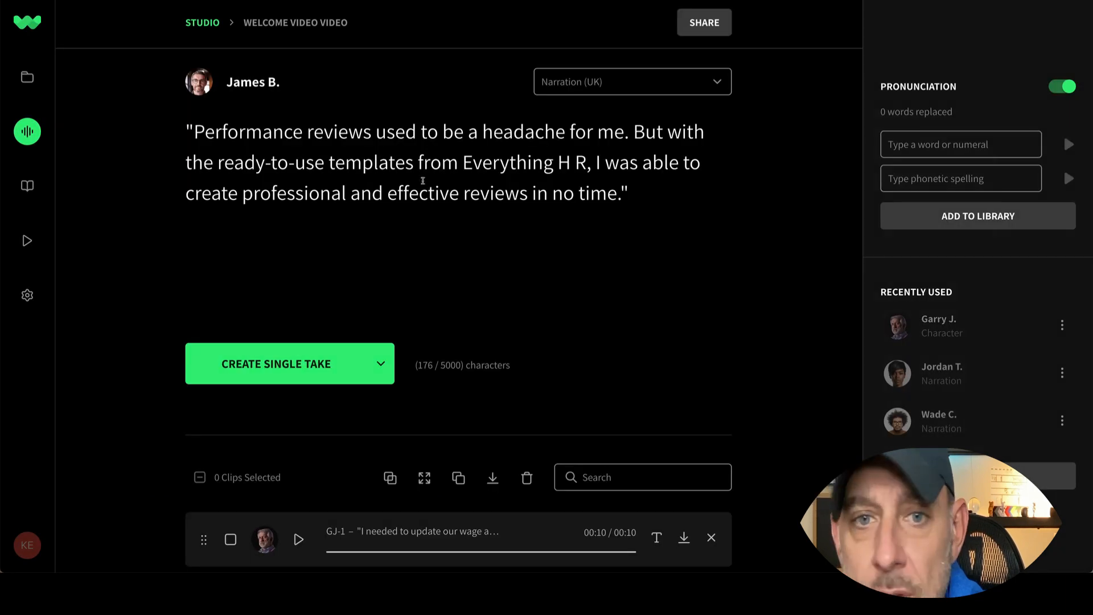
left_click(303, 349)
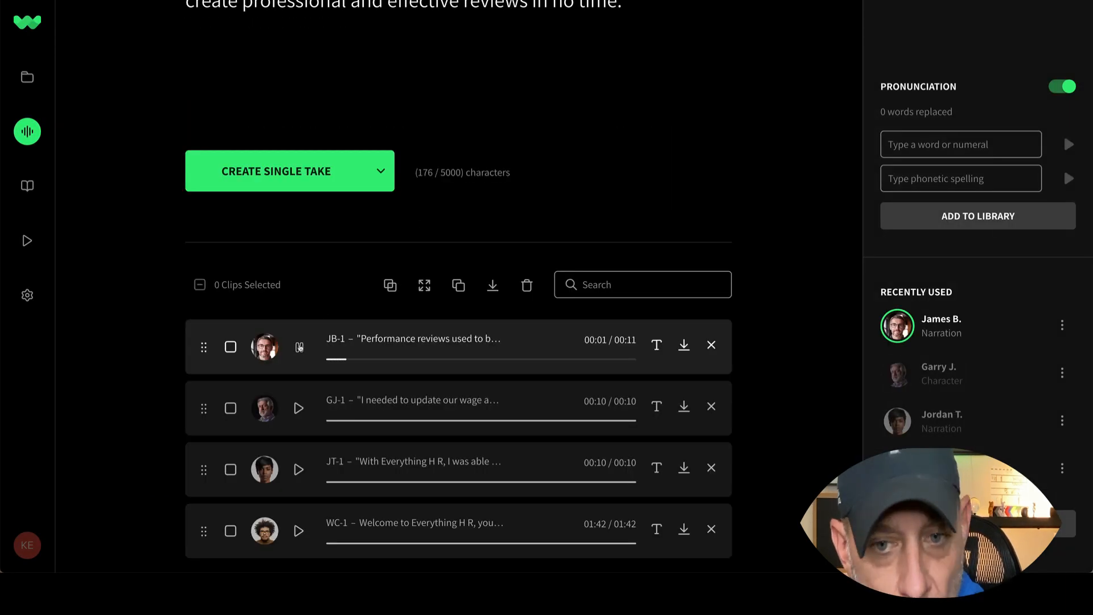
Download the JB-1 clip with the performance reviews testimonial as an .mp3 file
scroll(319, 330, "up", 2)
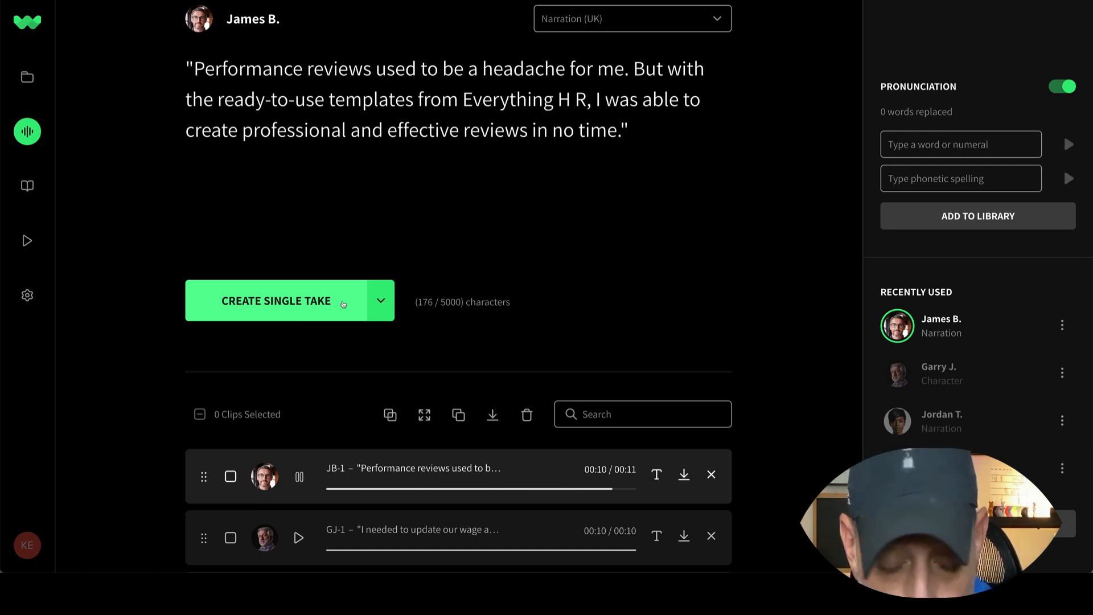
scroll(343, 304, "down", 1)
left_click(681, 459)
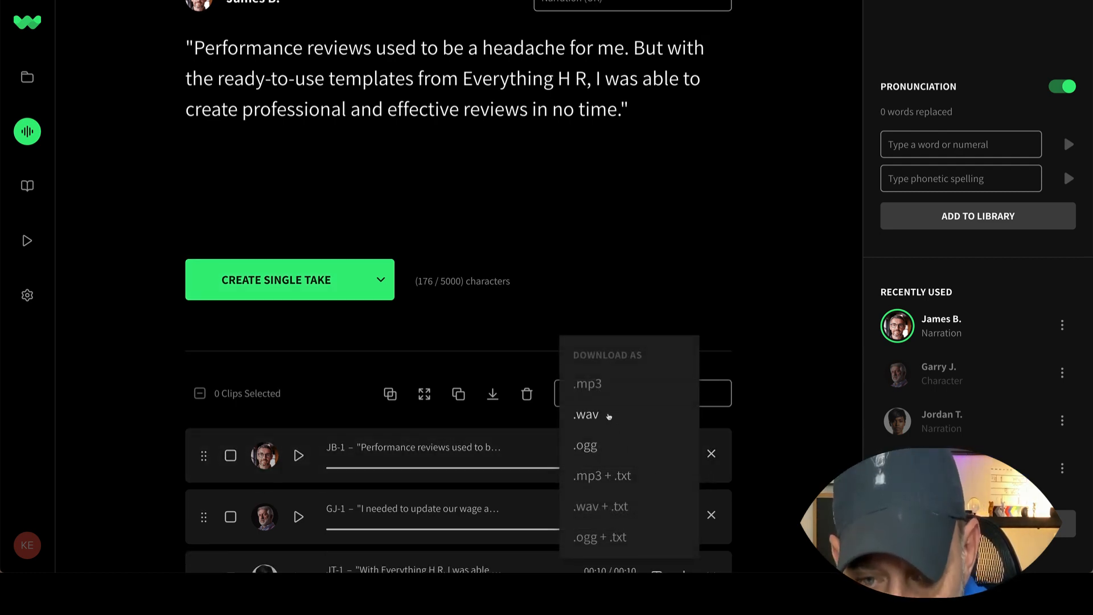
left_click(595, 387)
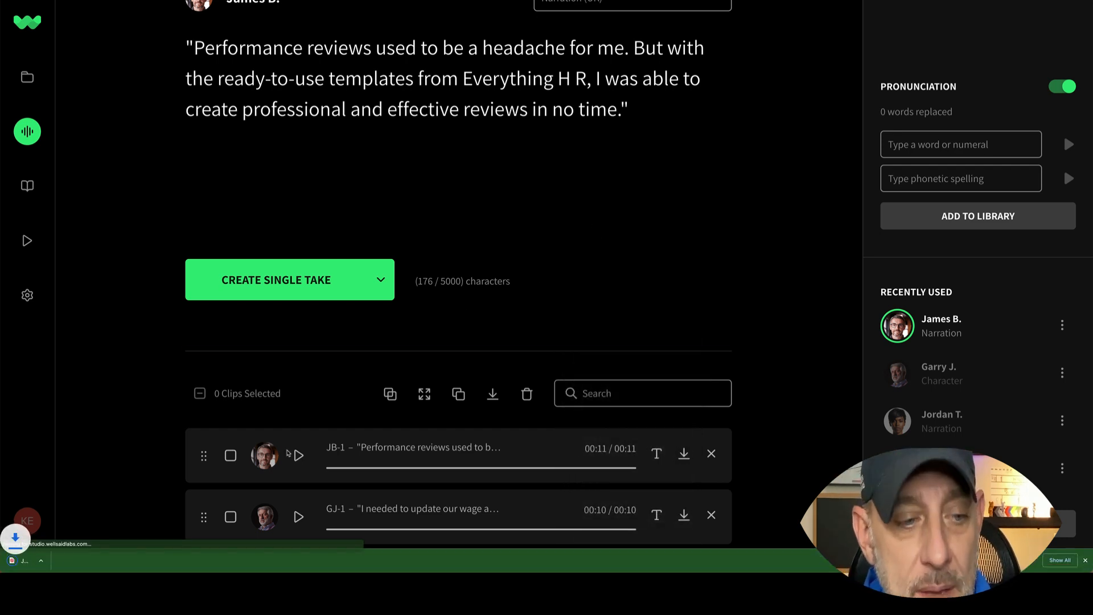
scroll(224, 470, "down", 4)
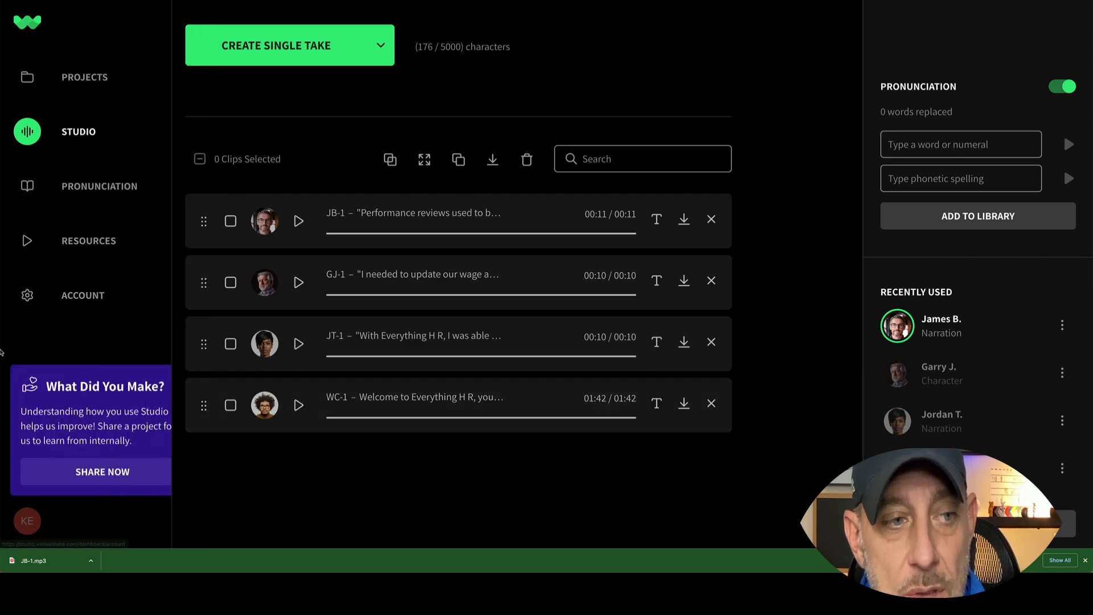
mouse_move(7, 321)
left_click(28, 391)
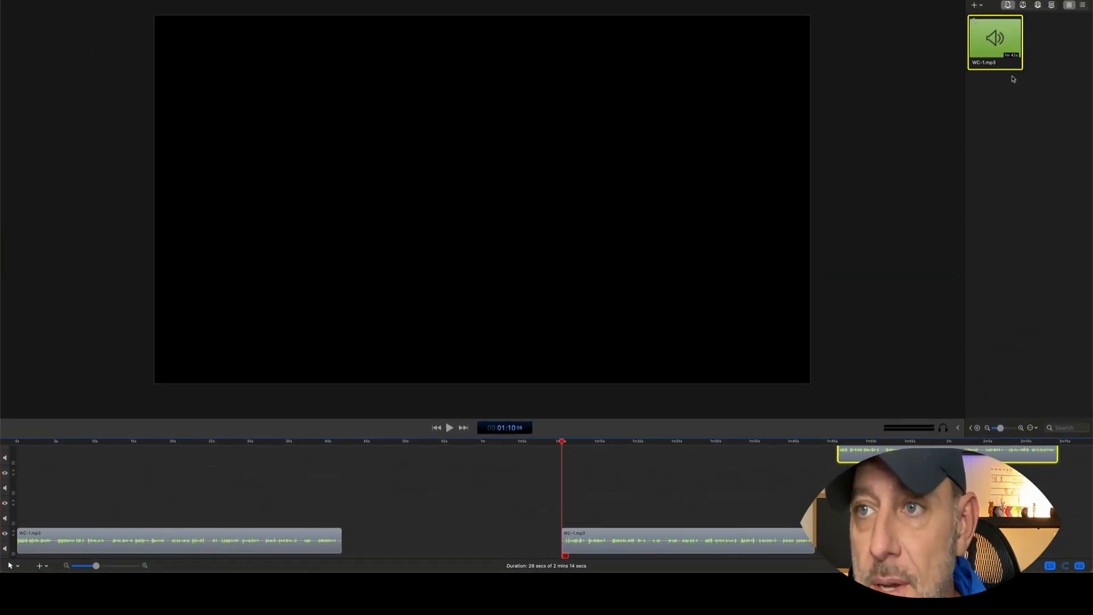
left_click(976, 6)
left_click(988, 15)
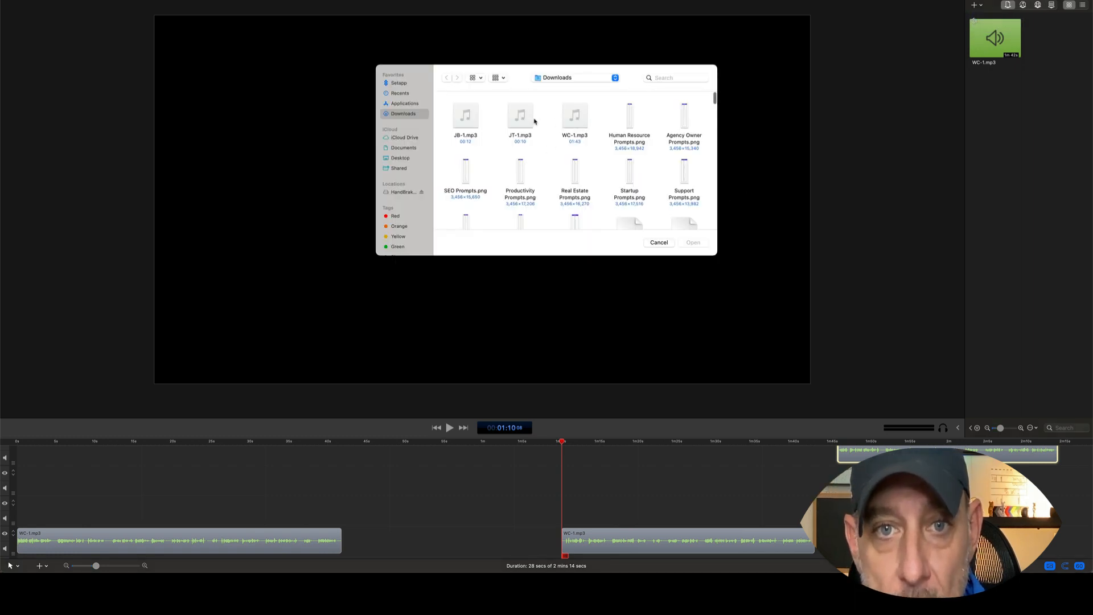
left_click(514, 125)
left_click(473, 126, "super")
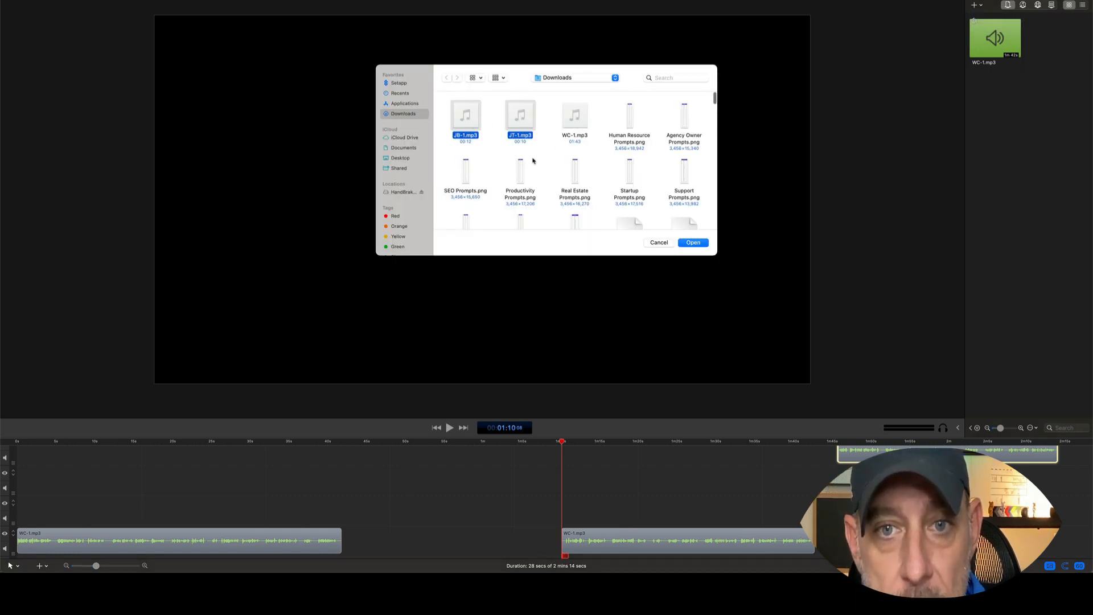
left_click(658, 242)
Switch back to WellSaid Studio and download the GJ-1 wage and hour testimonial clip as an .mp3 file
mouse_move(26, 299)
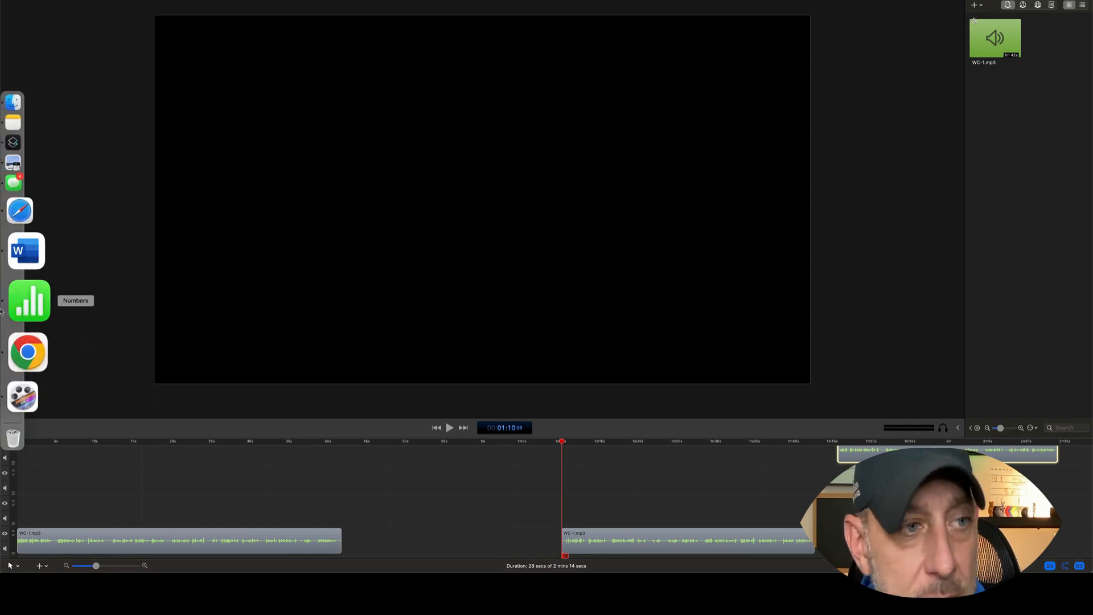
left_click(28, 312)
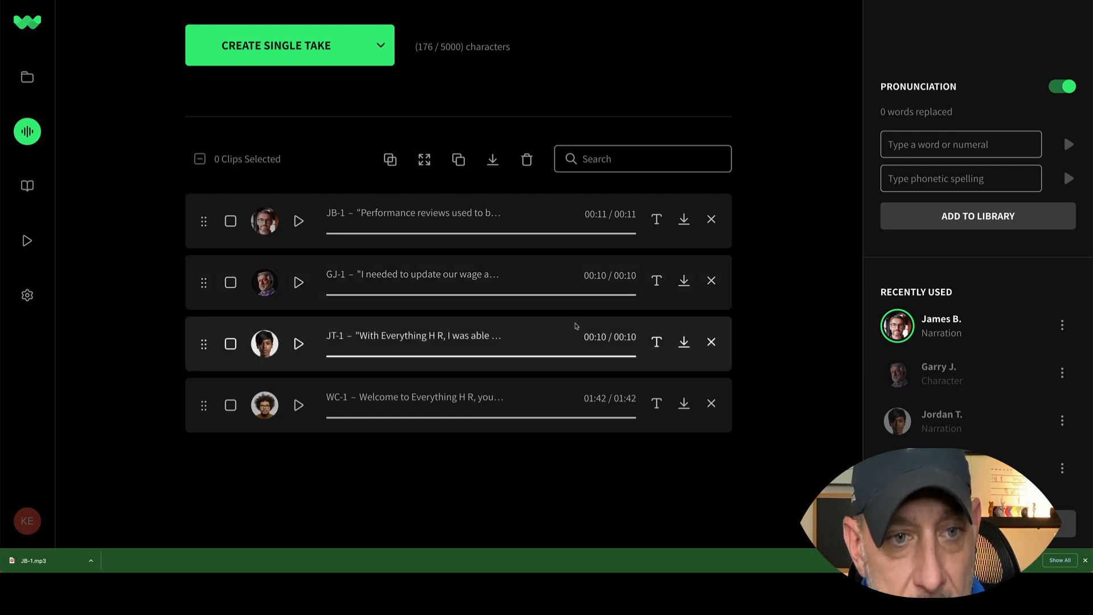
left_click(684, 280)
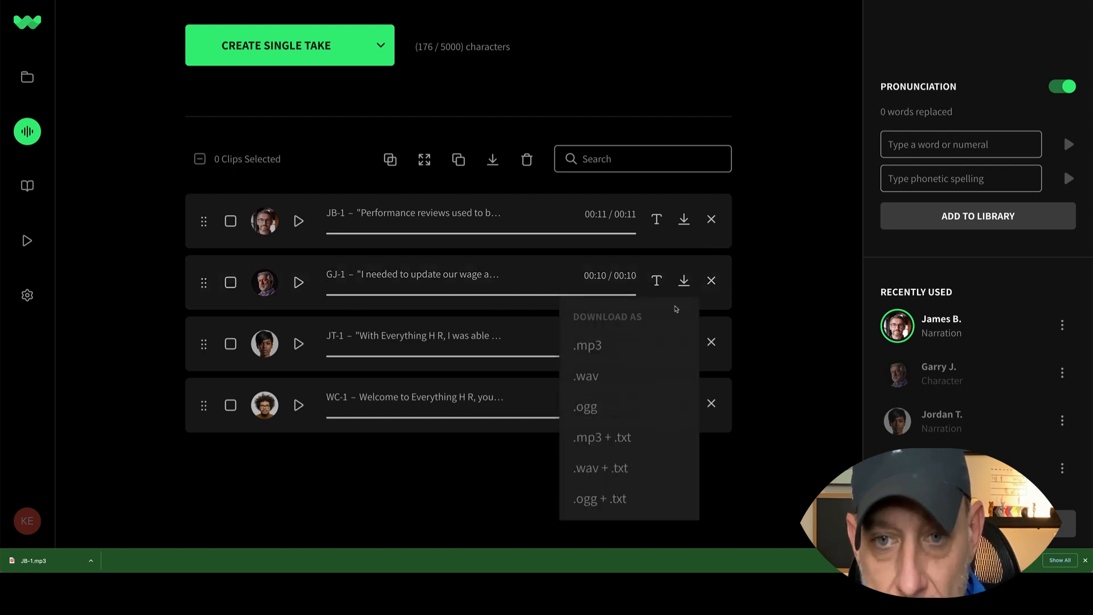
left_click(587, 345)
Switch to ScreenFlow and import GJ-1.mp3, JB-1.mp3 and JT-1.mp3 from Downloads into the media library
mouse_move(9, 342)
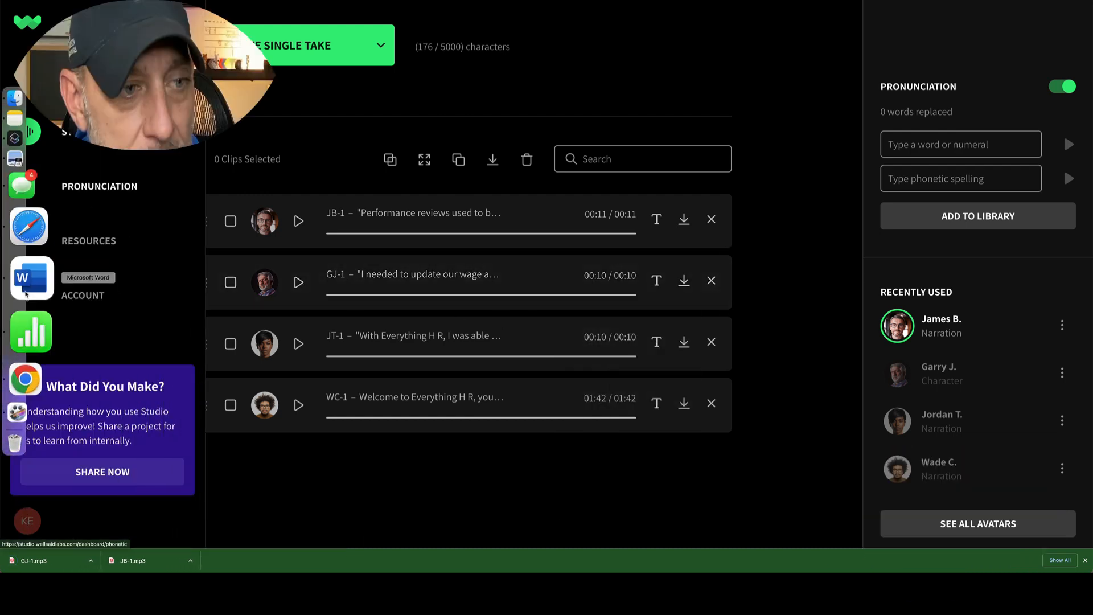
left_click(31, 360)
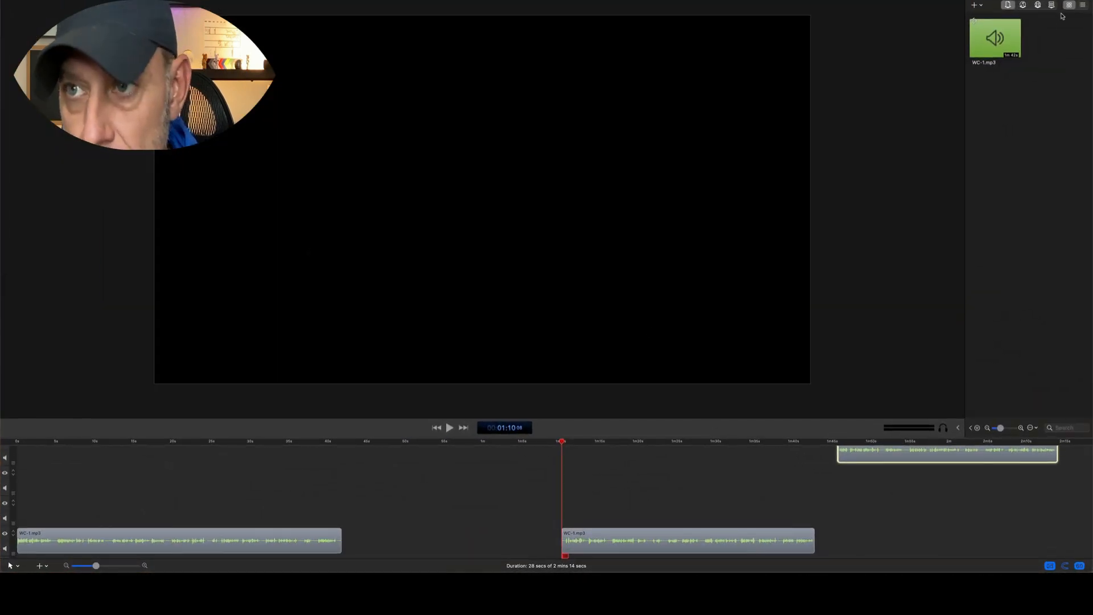
left_click(975, 8)
left_click(987, 15)
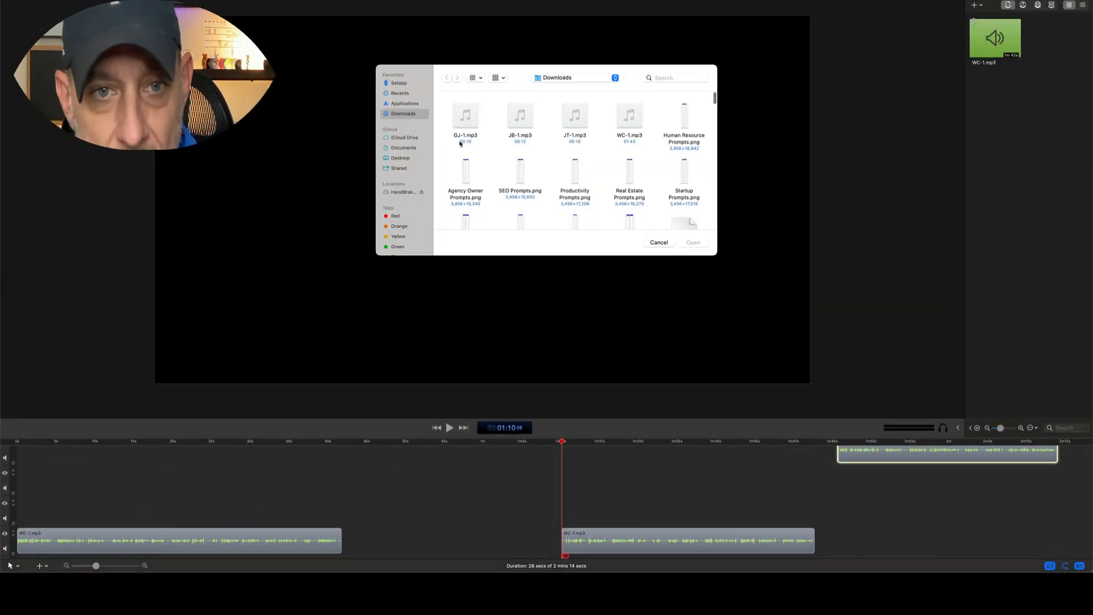
left_click_drag(446, 109, 577, 151)
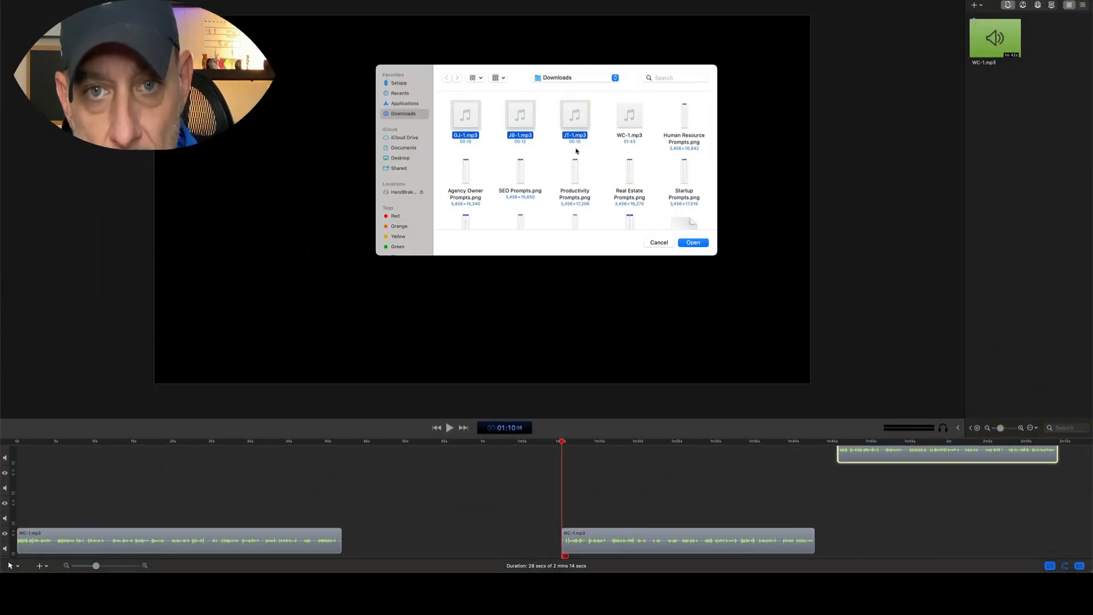
left_click(692, 243)
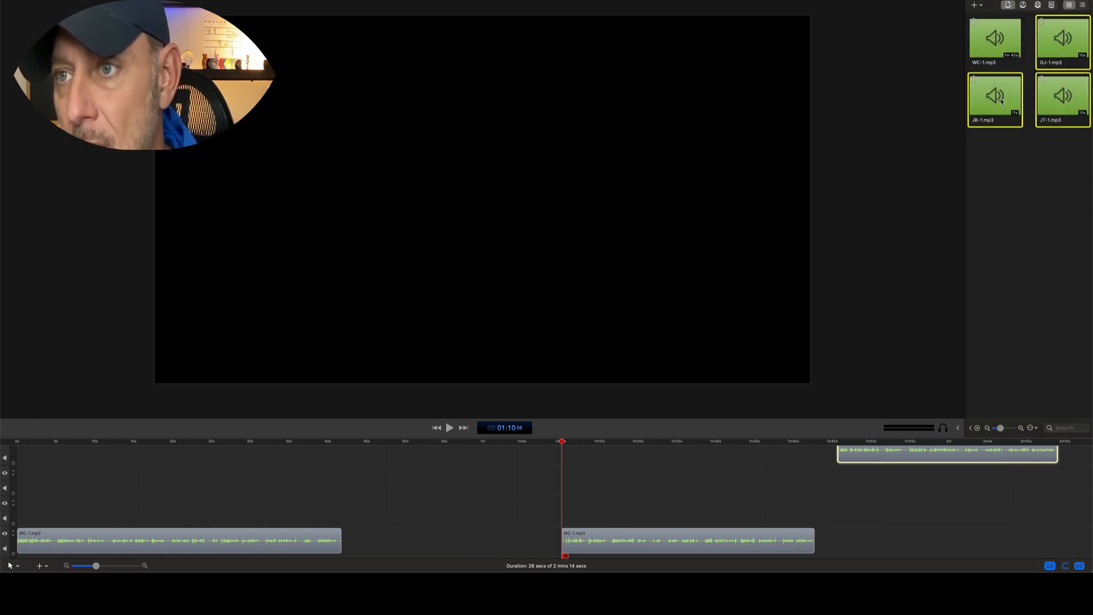
Place the three testimonial clips between the two WC-1 clips on the lowest track without gaps, and play the sequence
left_click_drag(1001, 101, 541, 487)
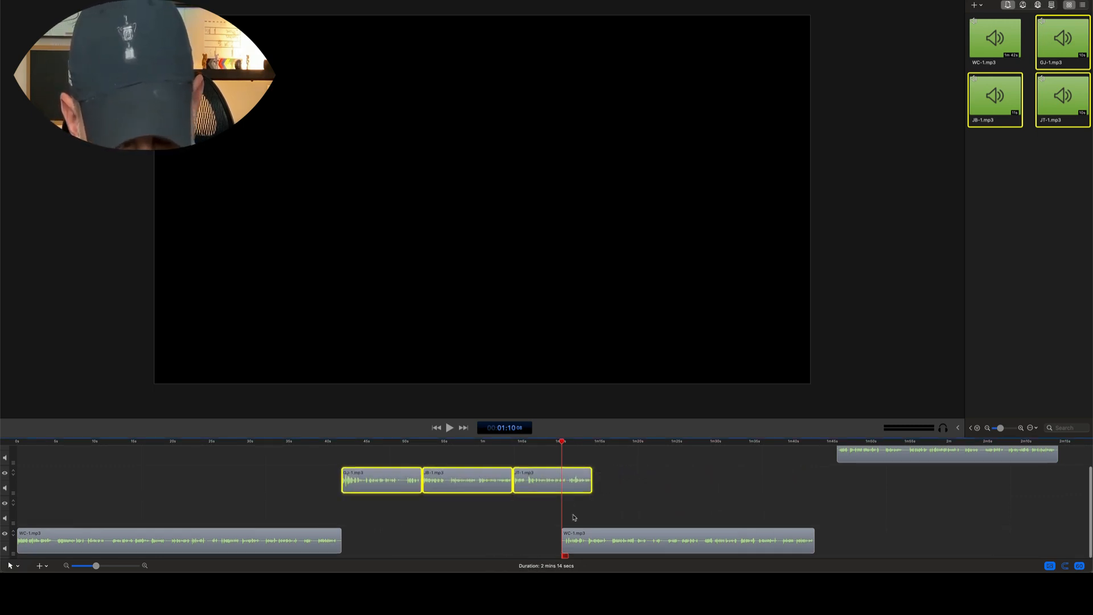
left_click_drag(574, 545, 632, 545)
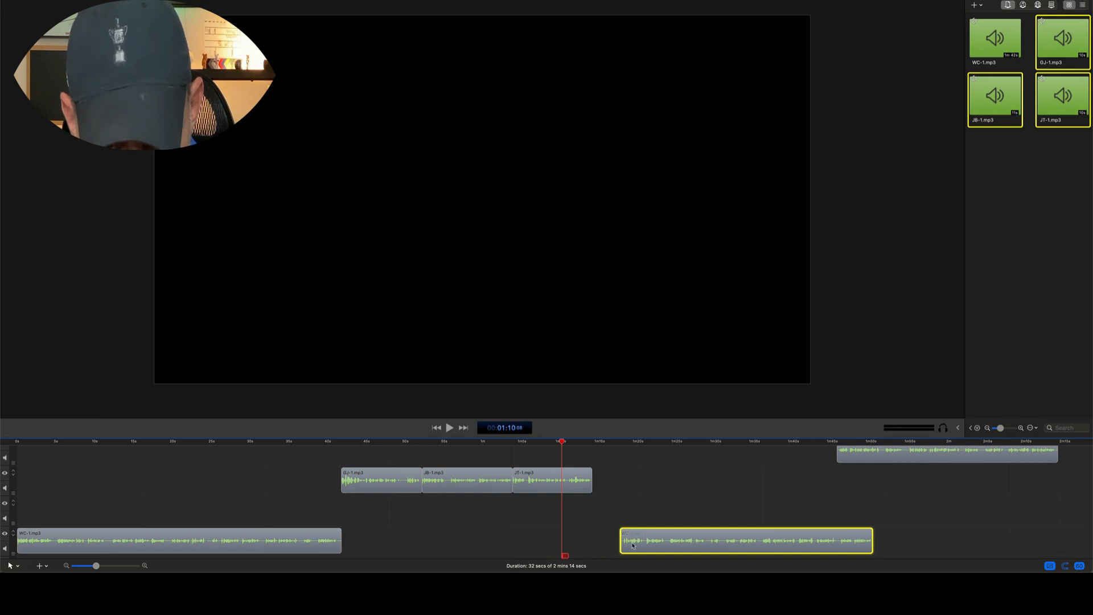
left_click_drag(314, 457, 550, 535)
left_click_drag(662, 545, 635, 545)
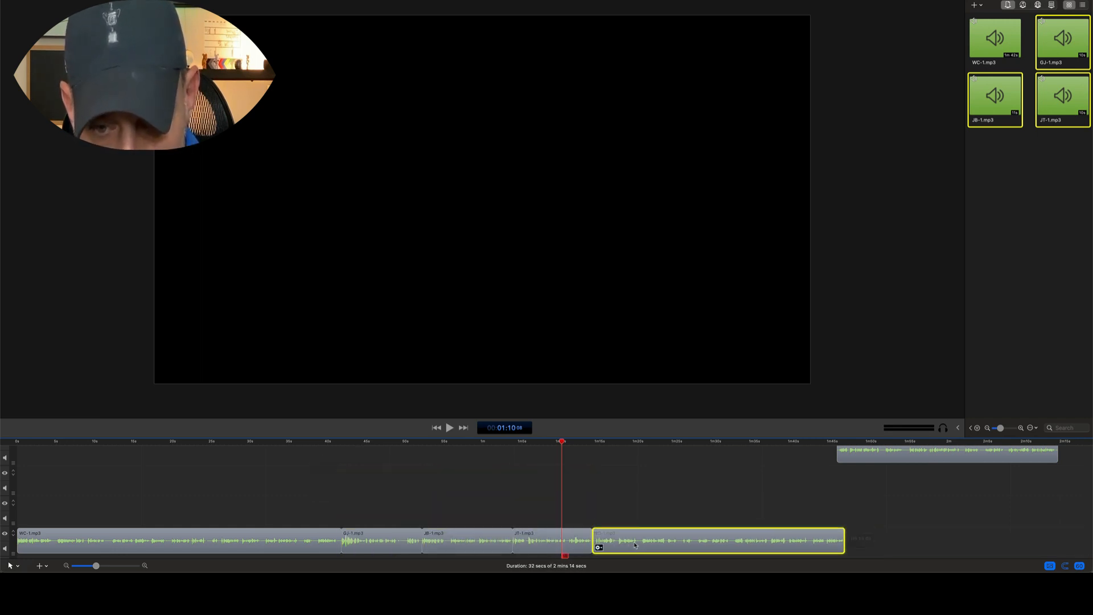
left_click(538, 488)
left_click(290, 444)
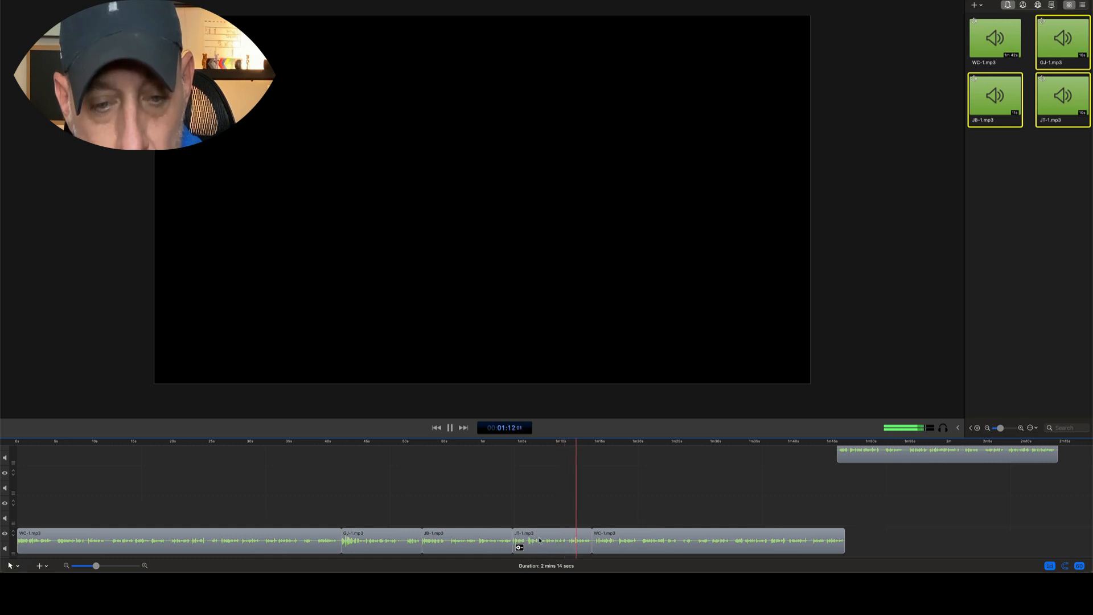
Reorder the testimonials to JT-1, JB-1, GJ-1 by swapping the first and last, close the gap, and check the playback
left_click_drag(544, 539, 373, 503)
left_click_drag(375, 540, 545, 552)
key("space")
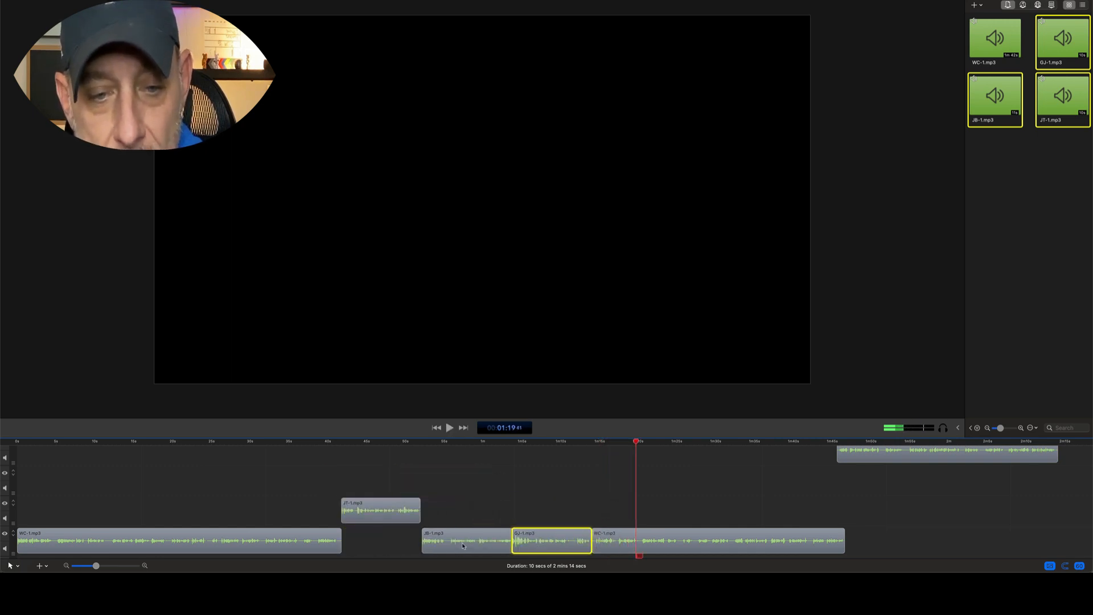
left_click(424, 541)
left_click_drag(399, 512, 398, 533)
left_click(372, 503)
left_click_drag(334, 444, 589, 502)
key("space")
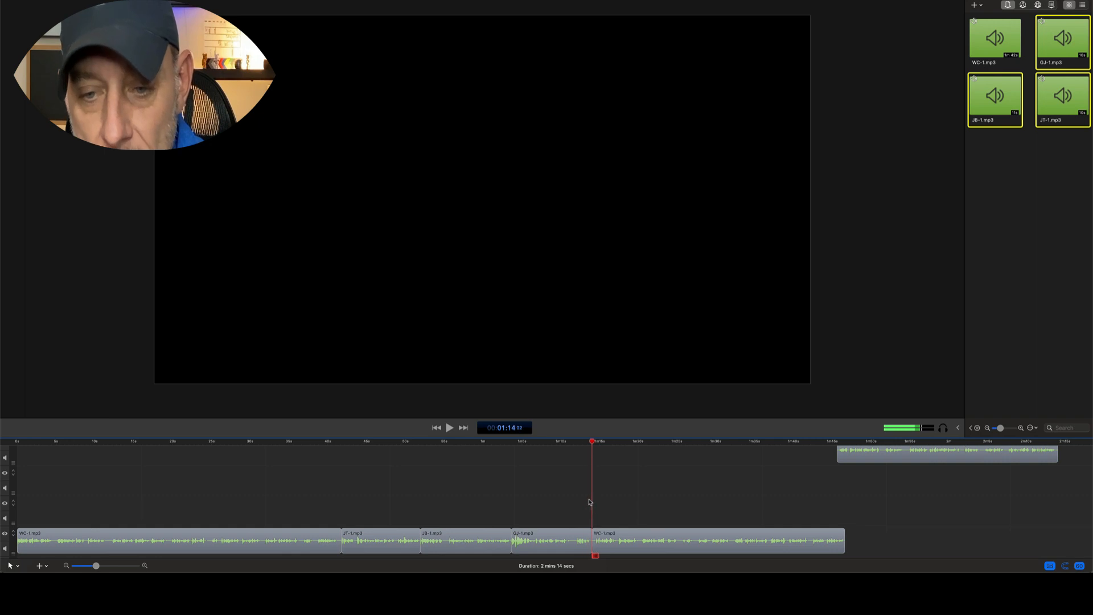
Delete the leftover WC-1 clip on the upper track and check the timeline from its end back to its start
left_click(935, 455)
key("Delete")
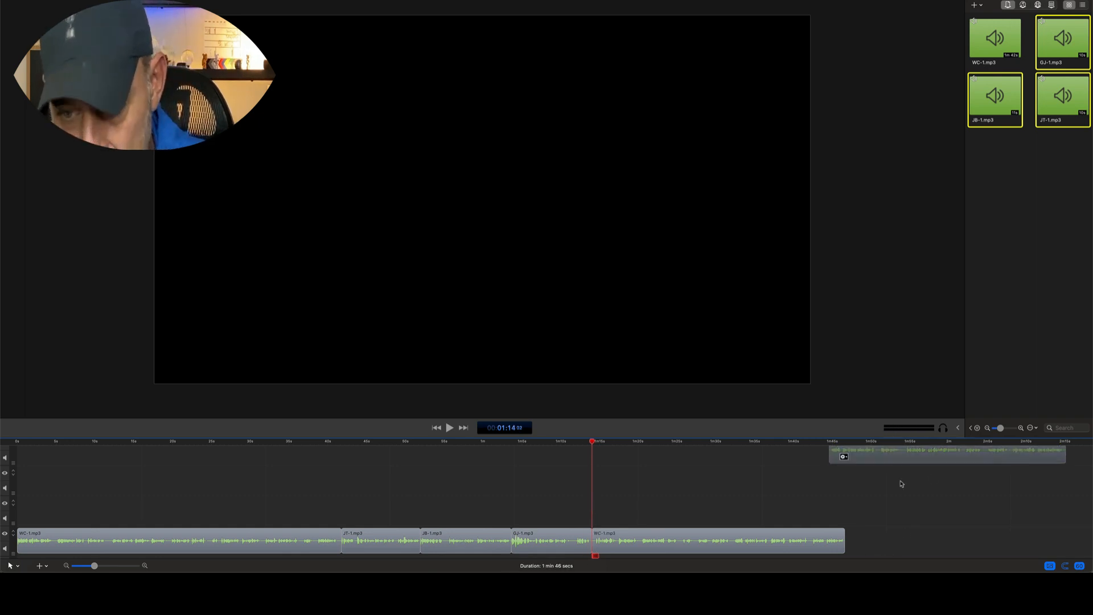
left_click(449, 427)
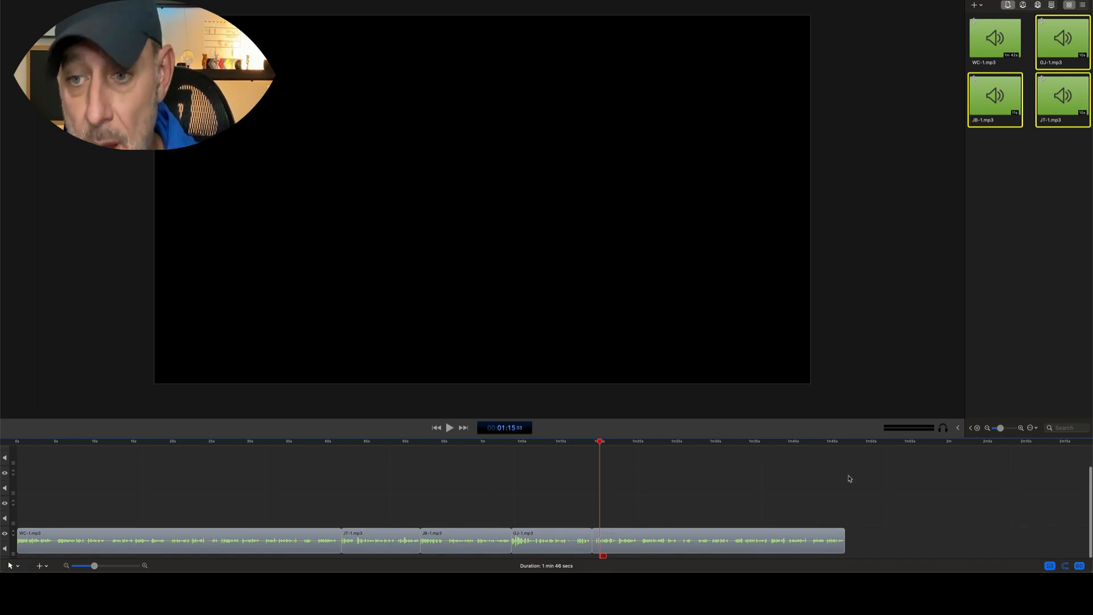
left_click(845, 444)
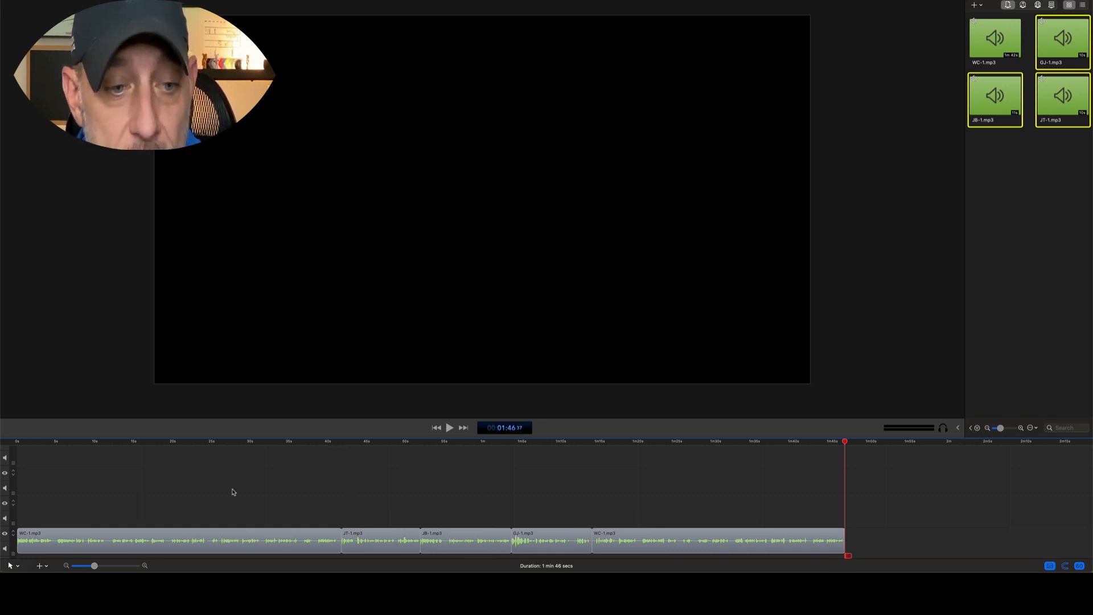
left_click(22, 444)
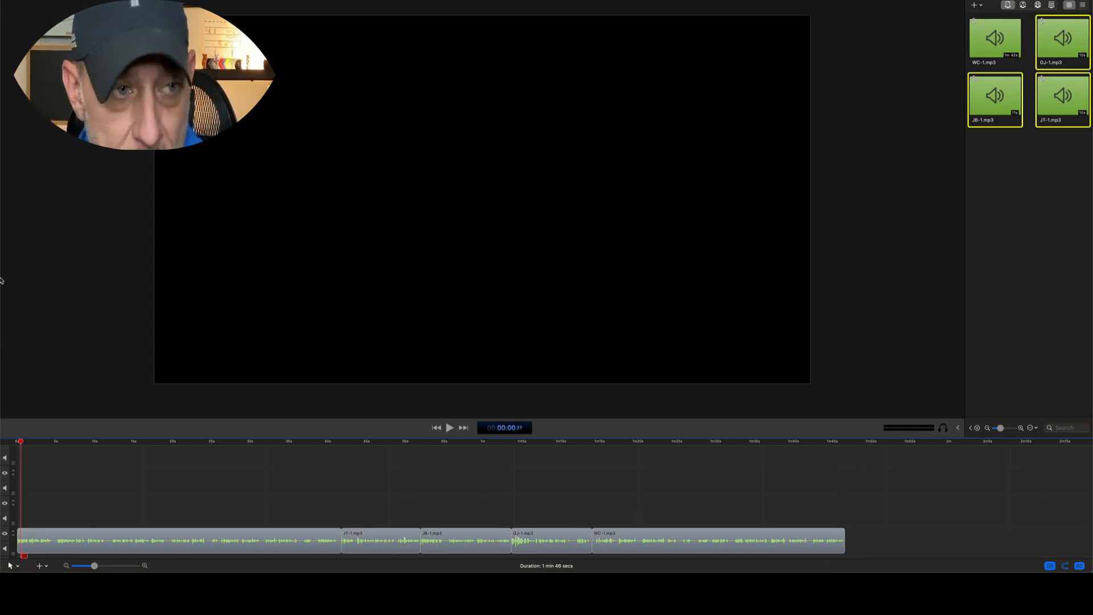
Switch to BertskiBot.com, look through the task cards and their prices, and open and dismiss the signup form
mouse_move(4, 212)
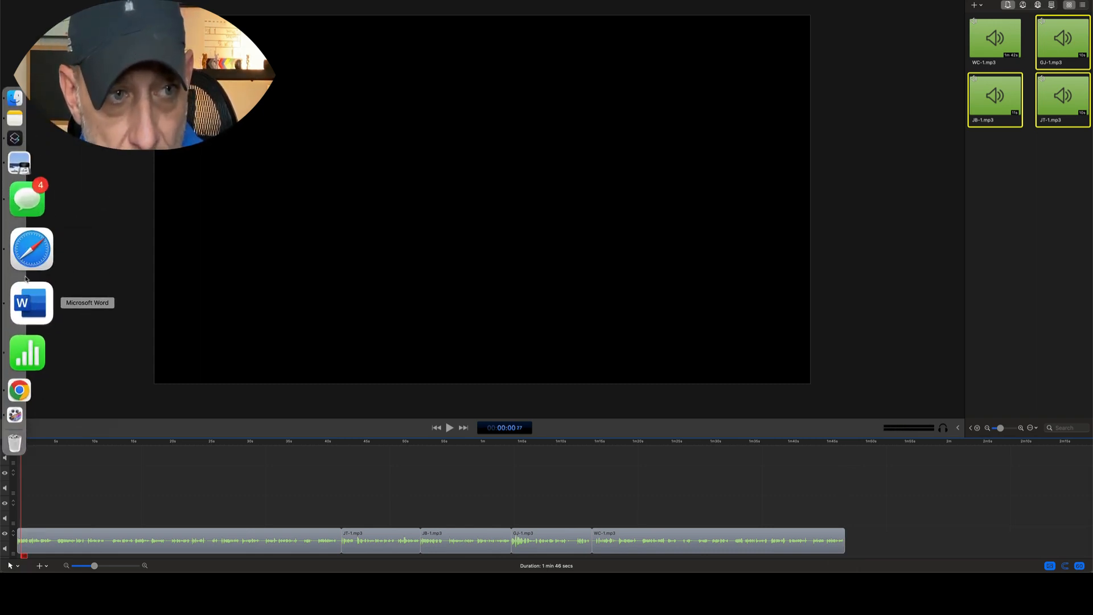
left_click(23, 317)
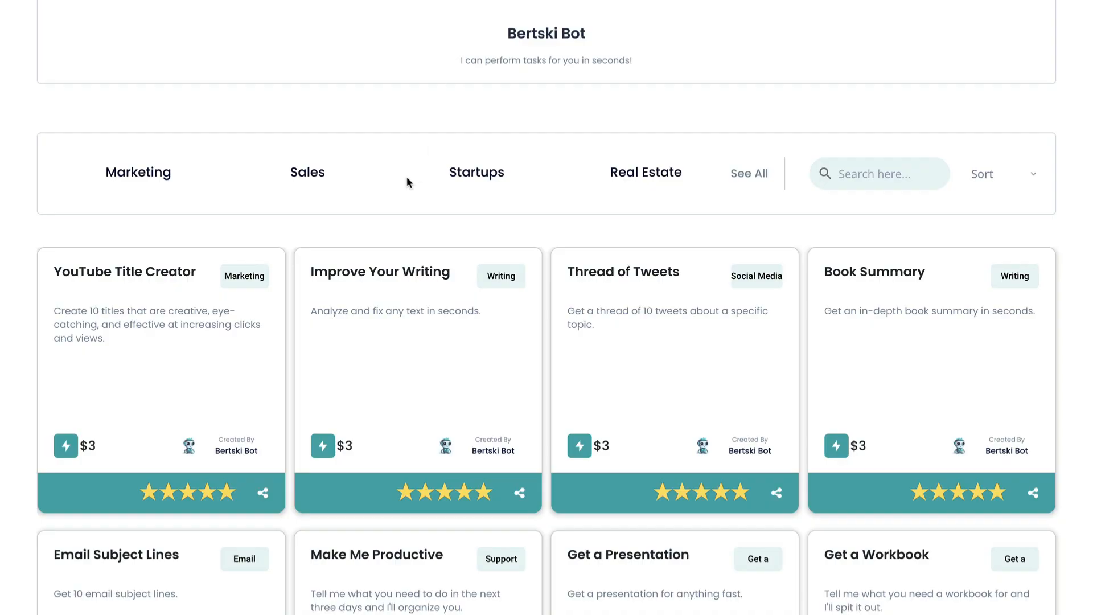
scroll(406, 177, "down", 1)
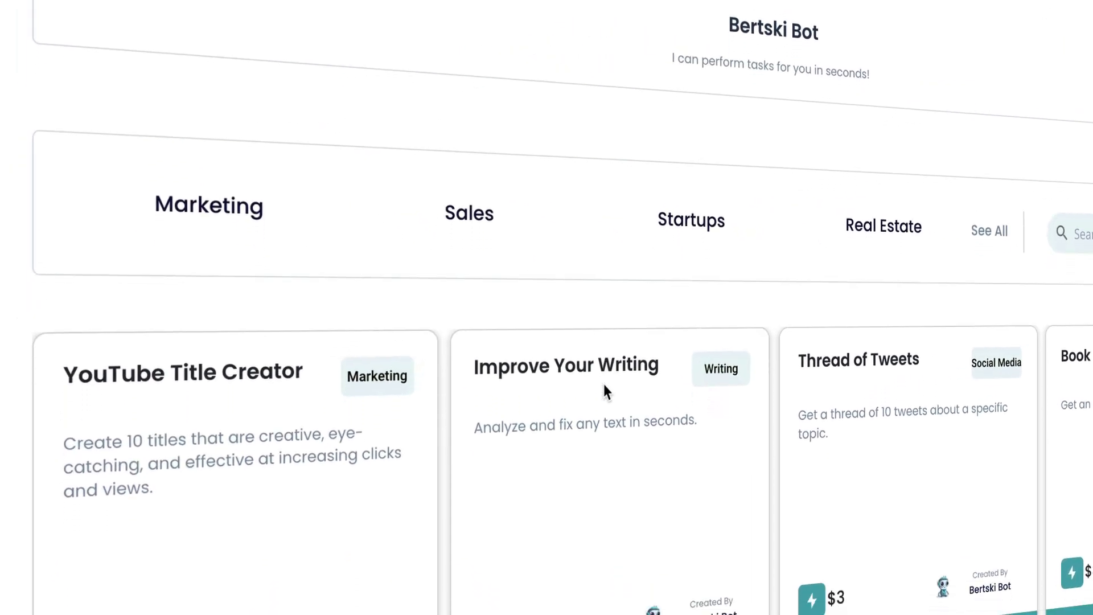
scroll(603, 384, "down", 3)
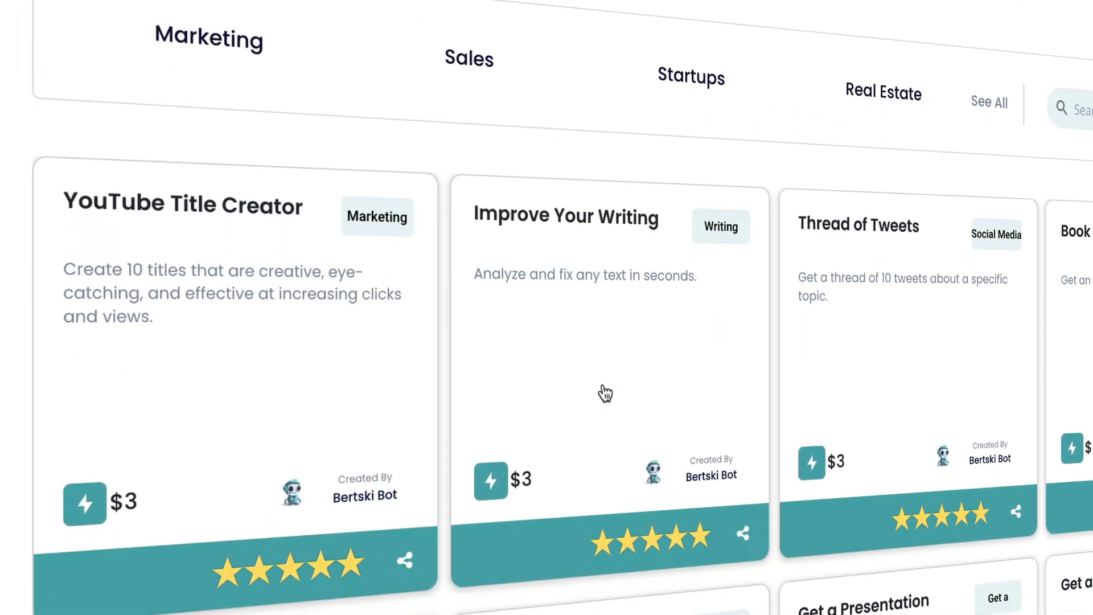
scroll(603, 387, "down", 5)
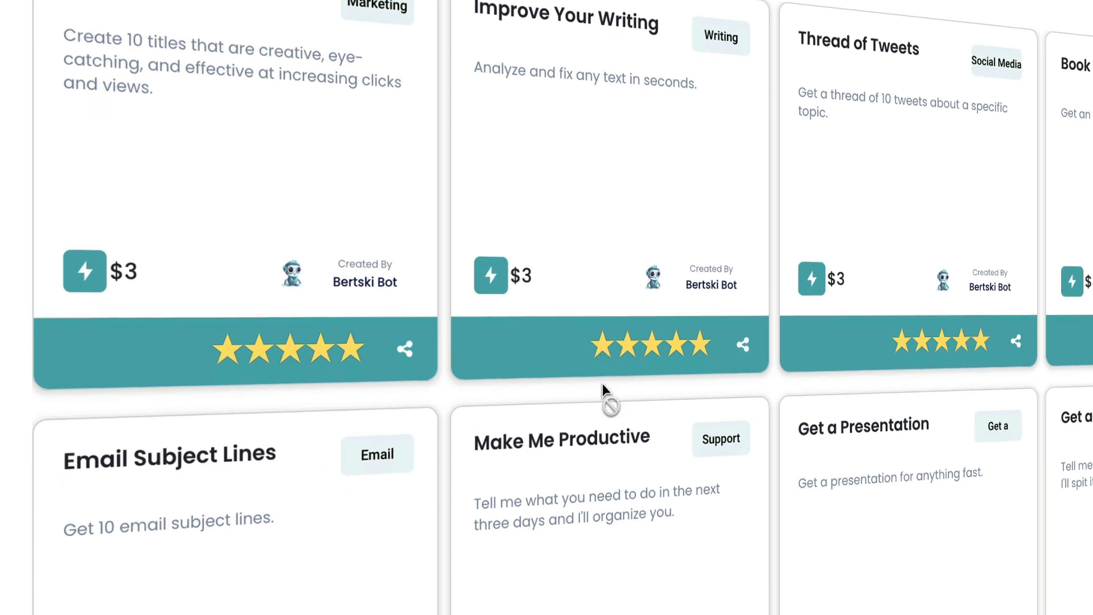
scroll(603, 384, "down", 4)
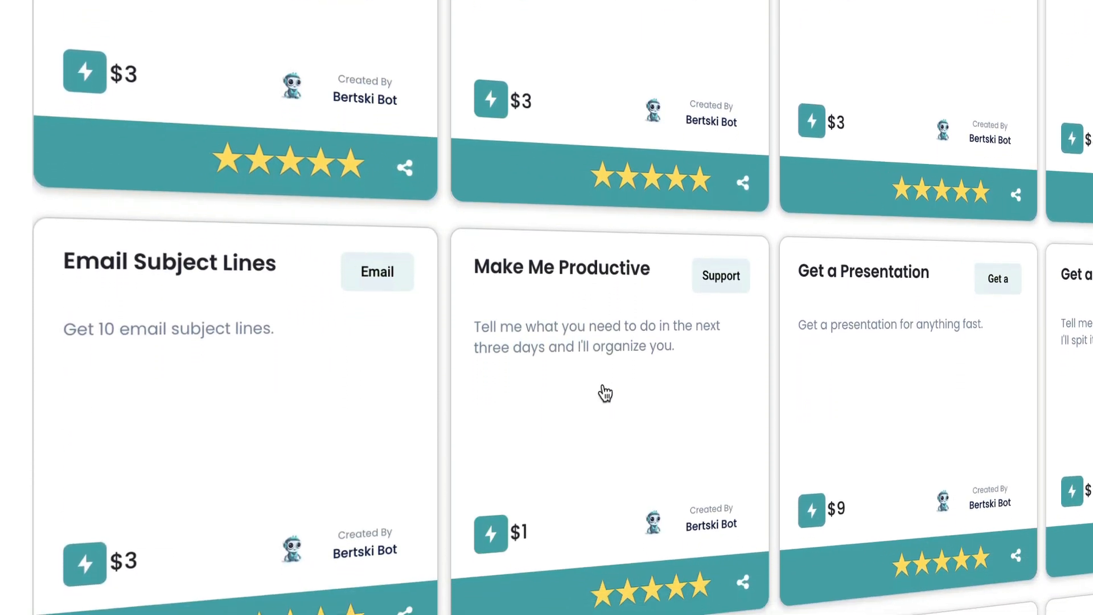
scroll(606, 392, "down", 2)
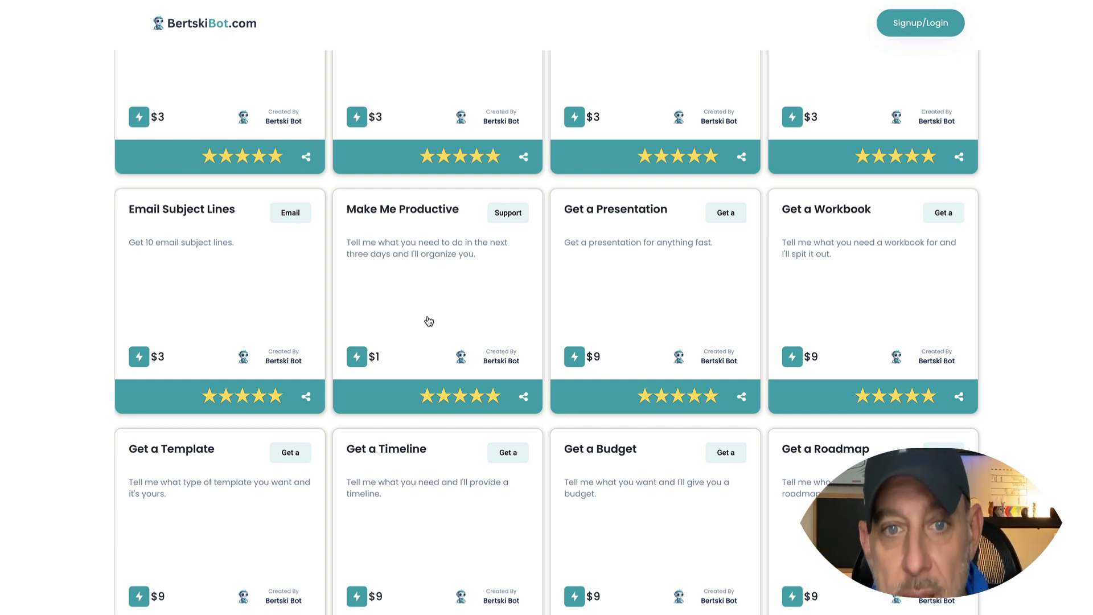
scroll(462, 439, "down", 2)
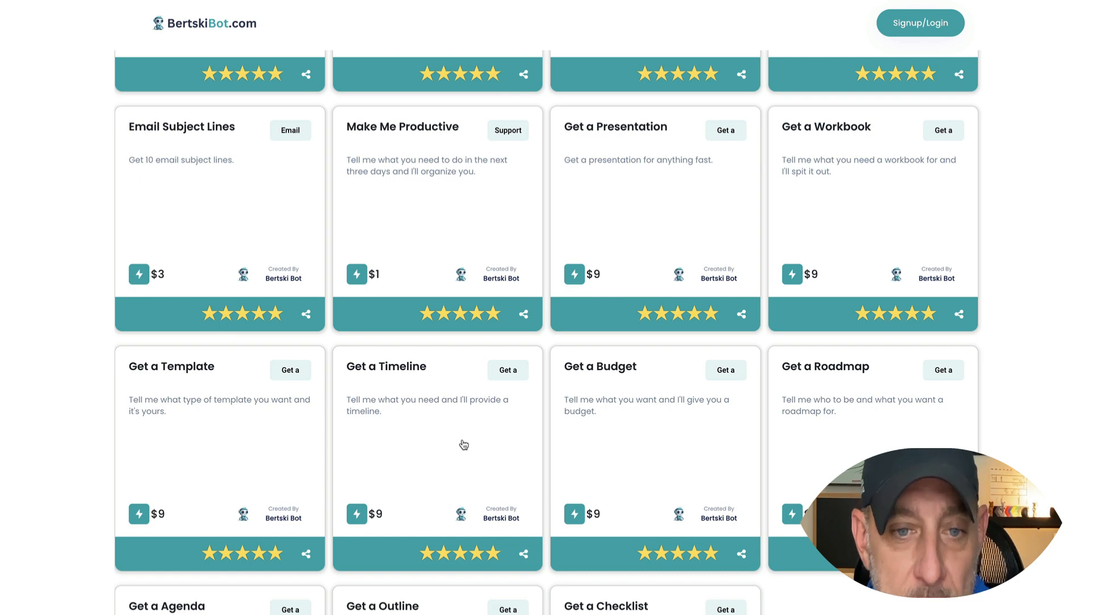
scroll(464, 445, "up", 8)
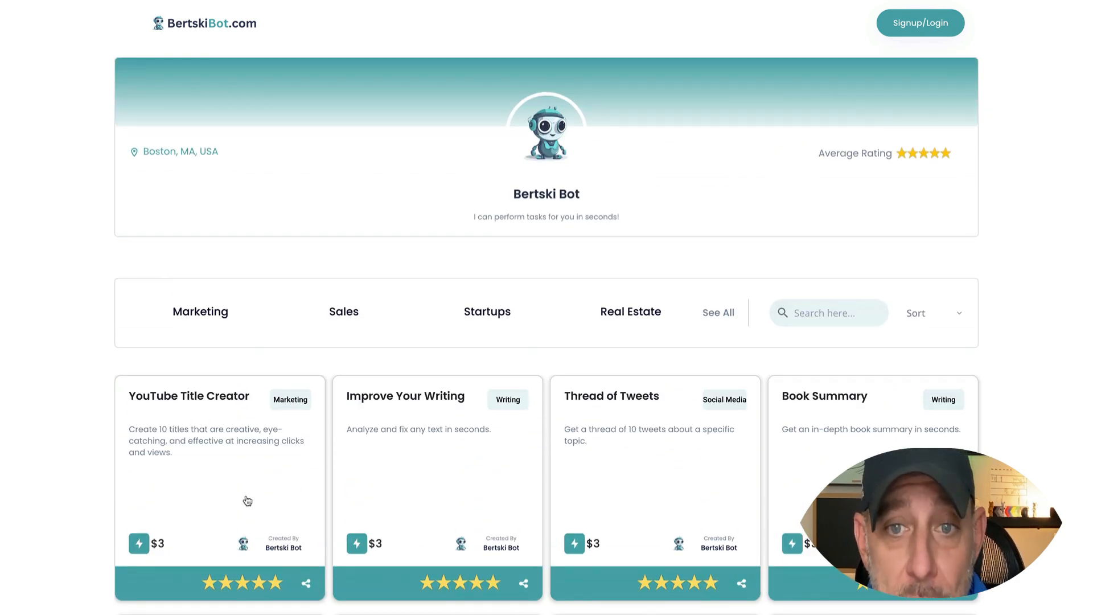
left_click(665, 457)
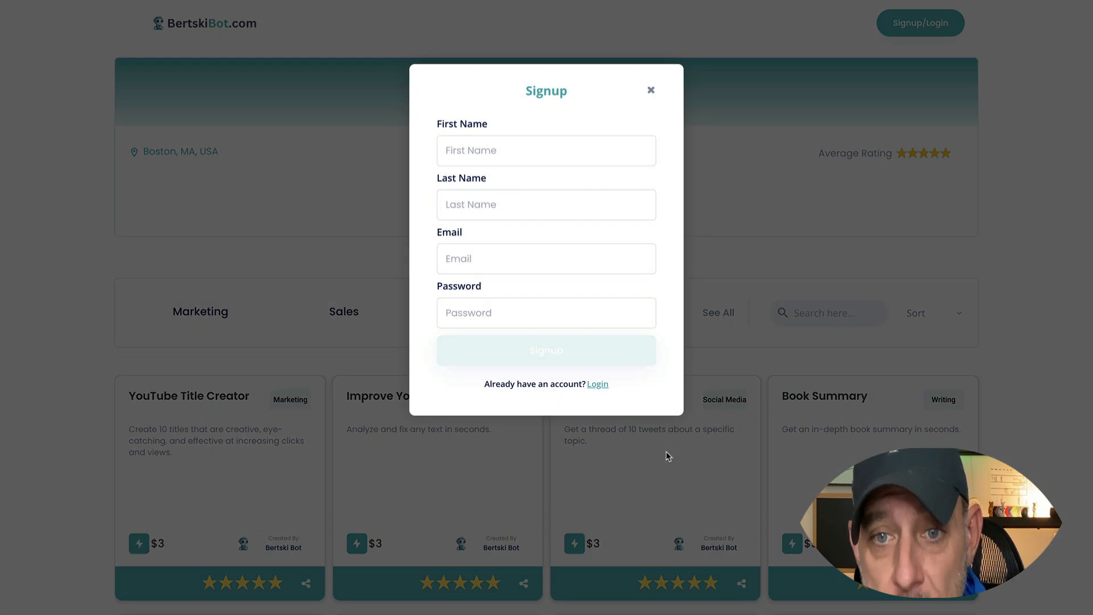
left_click(652, 93)
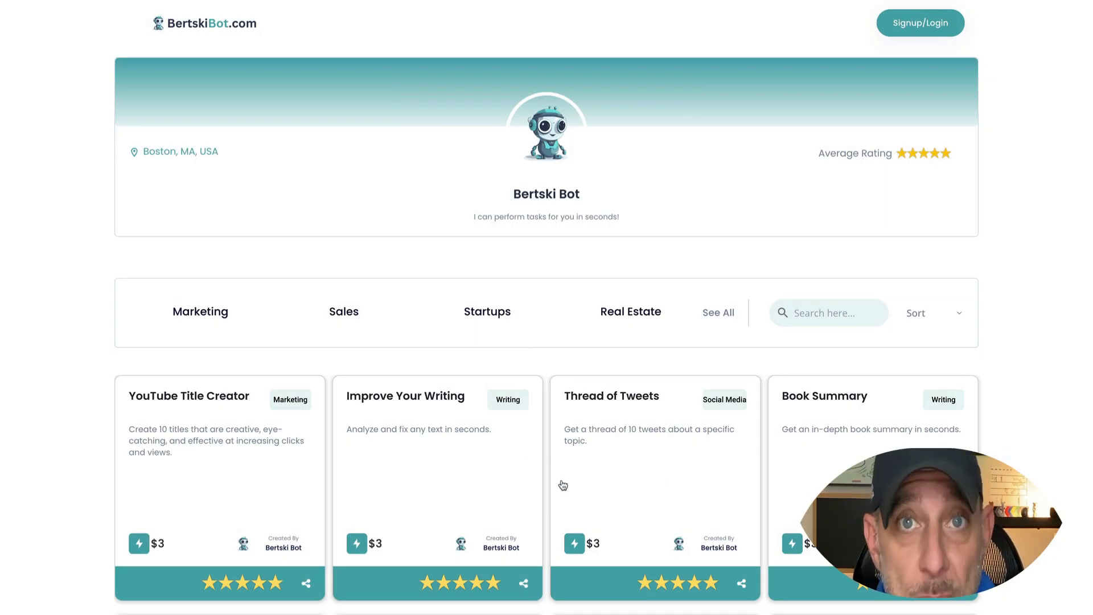